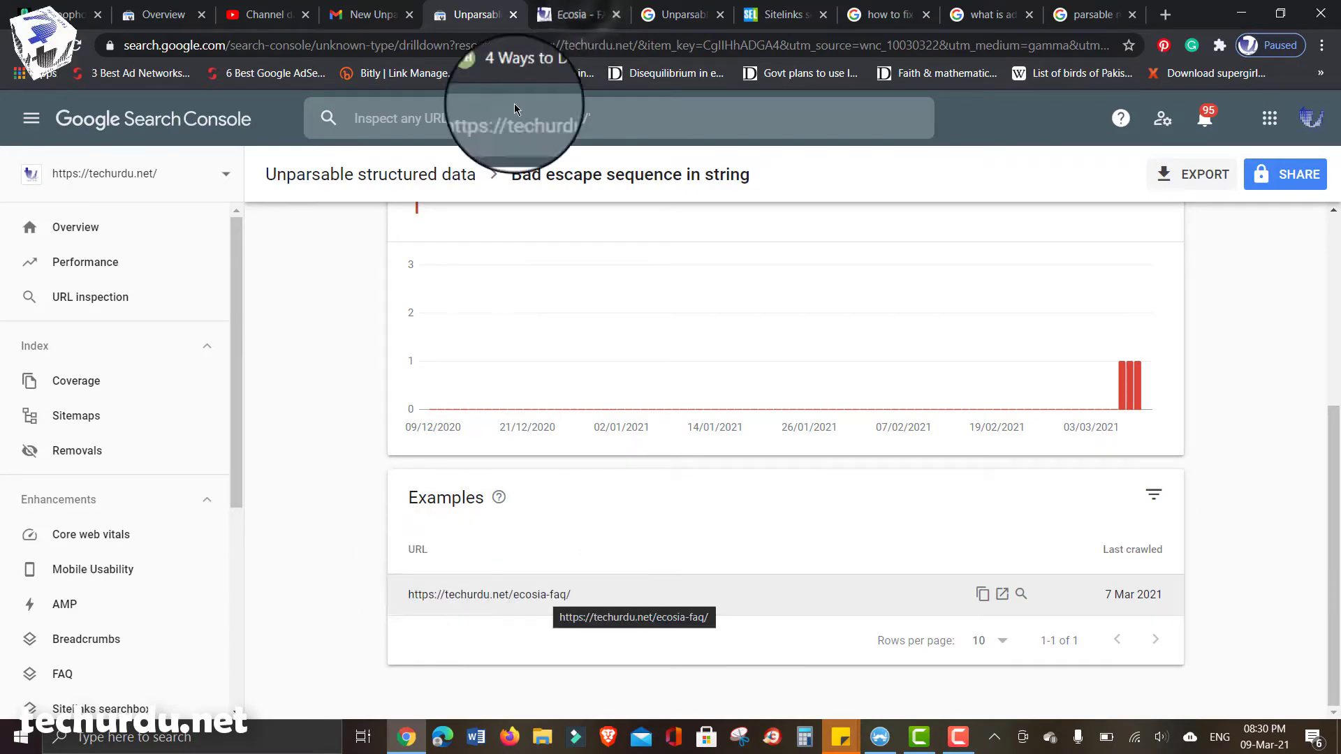
Step: Switch to the Ecosia FAQ page, dismiss the in-page search, and review the article's table of contents
click(571, 14)
scroll(30, 298, down, 15)
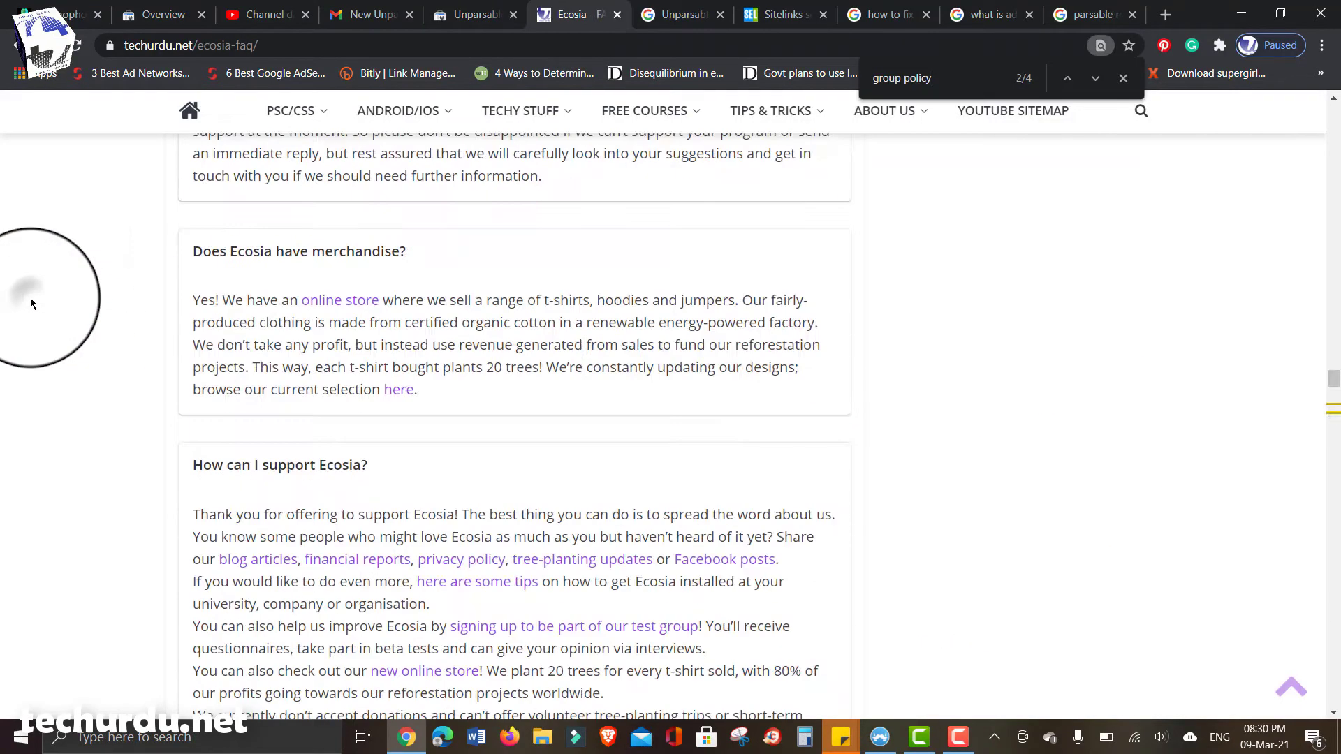
scroll(30, 298, up, 20)
click(1122, 78)
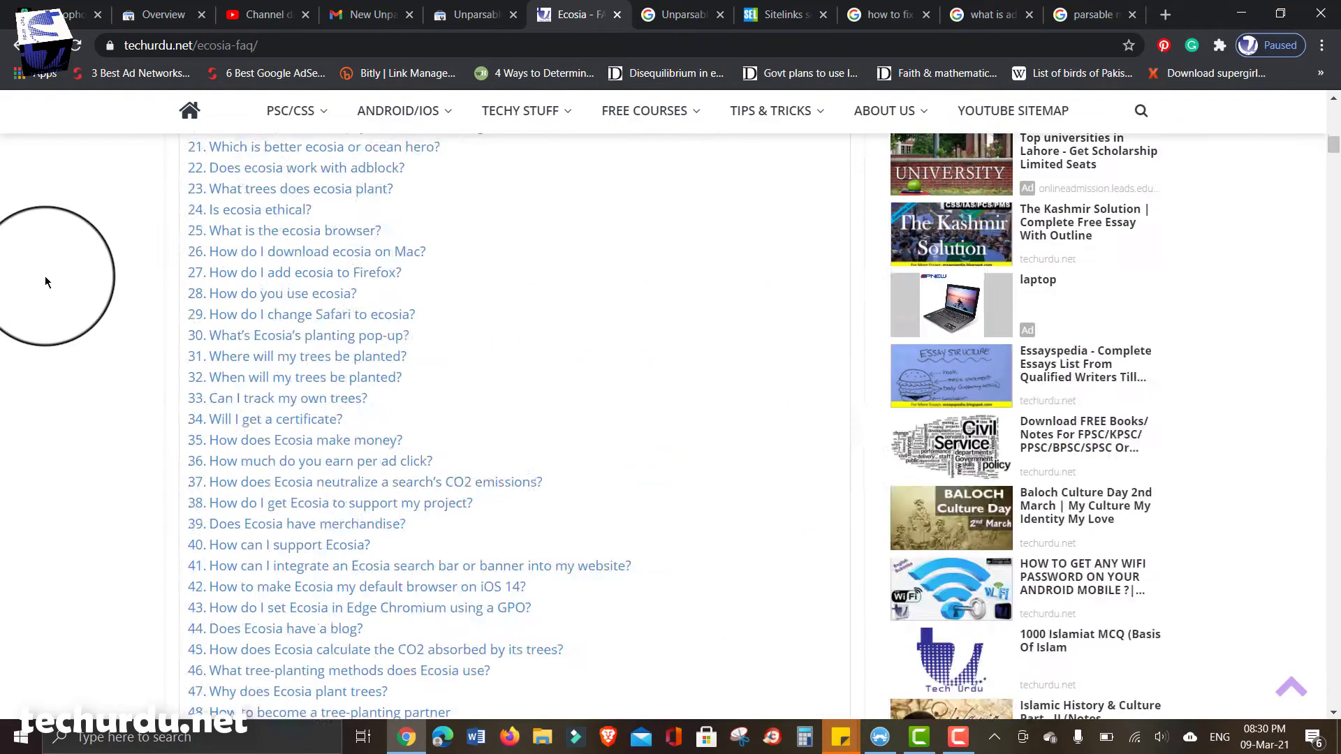
scroll(44, 276, down, 4)
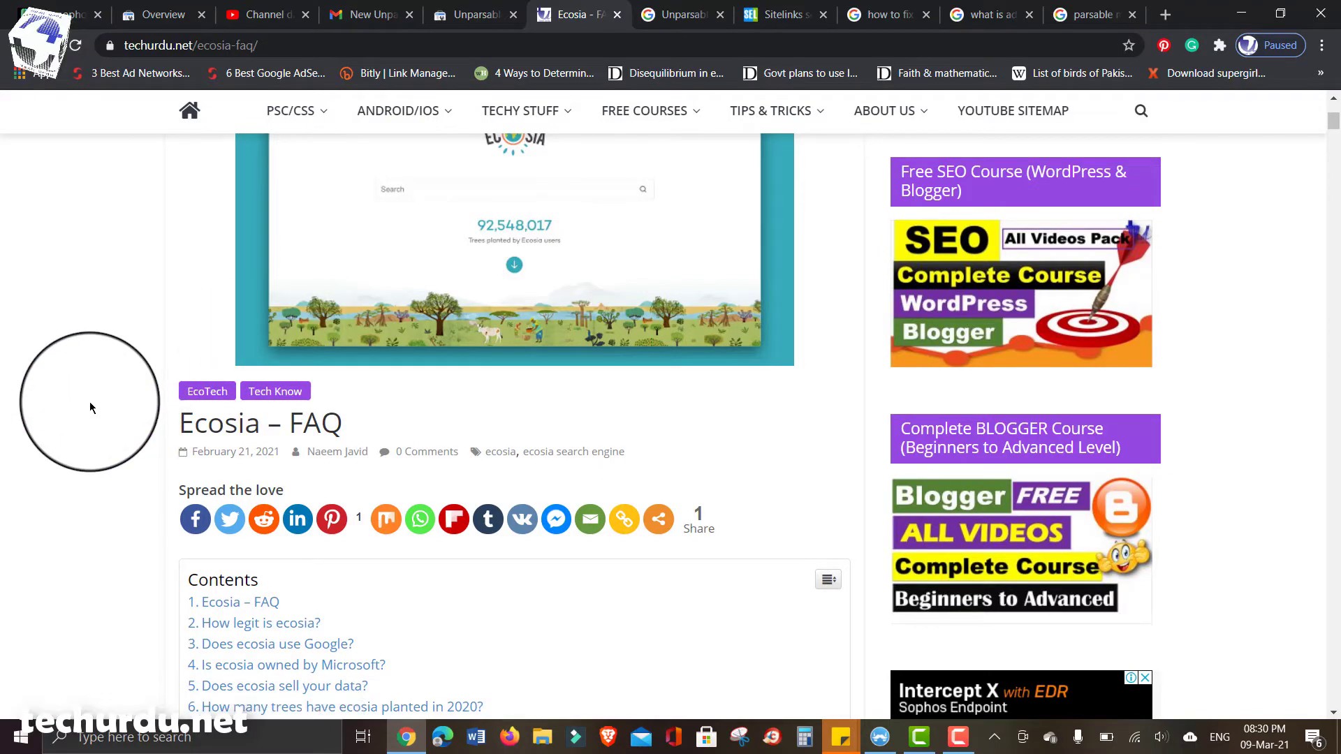
scroll(89, 401, down, 2)
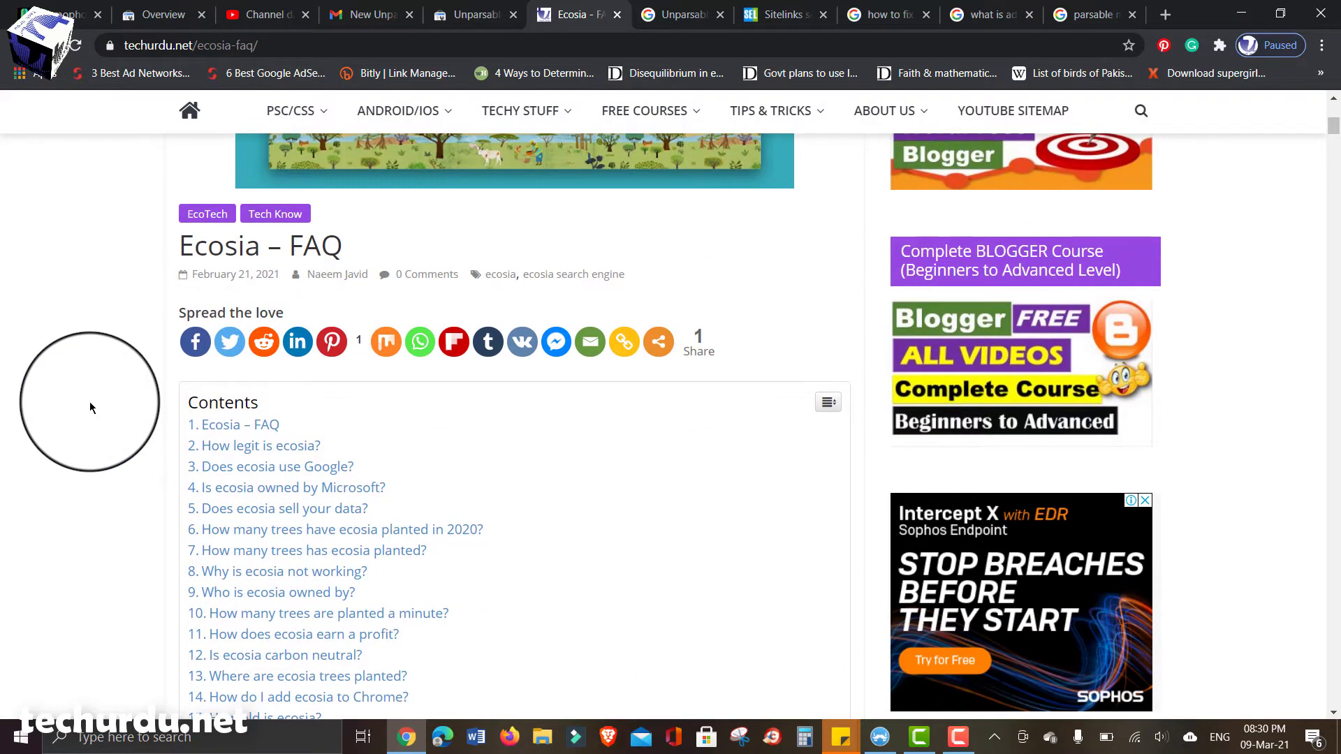
scroll(90, 401, down, 9)
scroll(90, 400, down, 6)
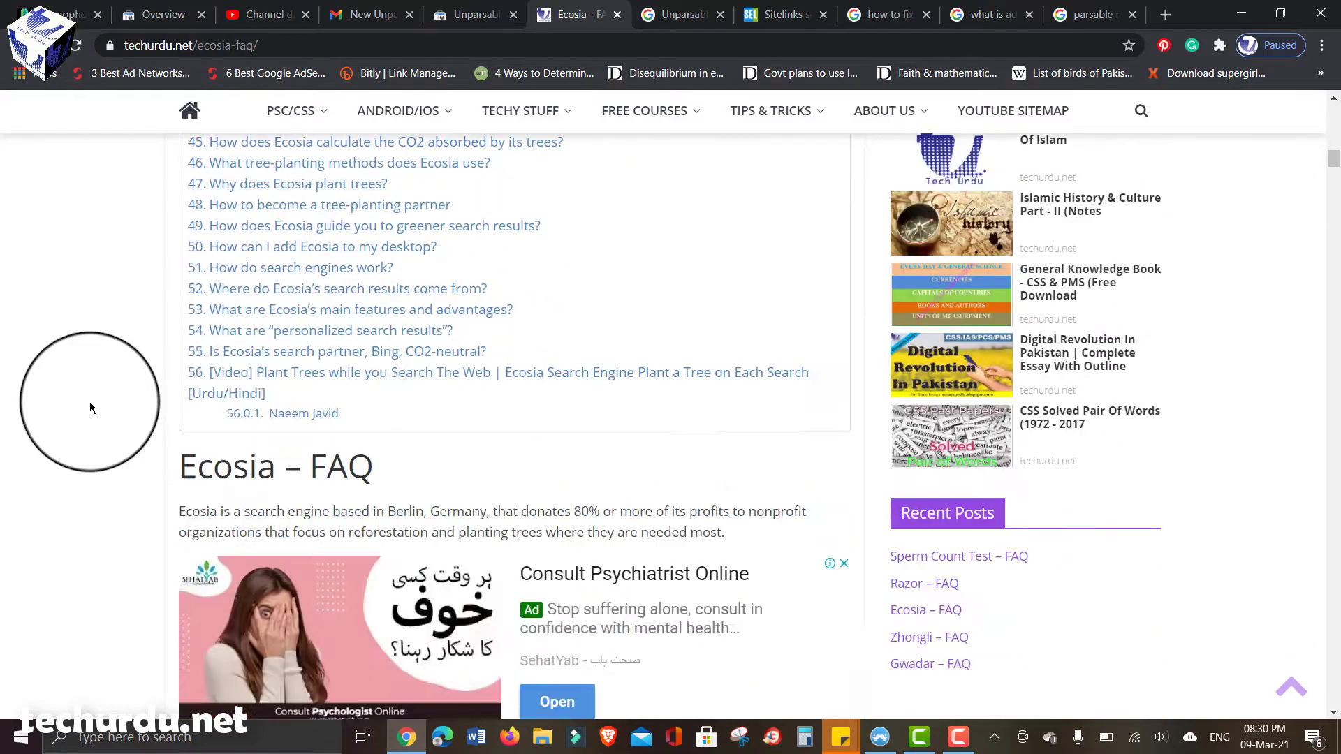
scroll(239, 299, up, 9)
scroll(250, 282, up, 9)
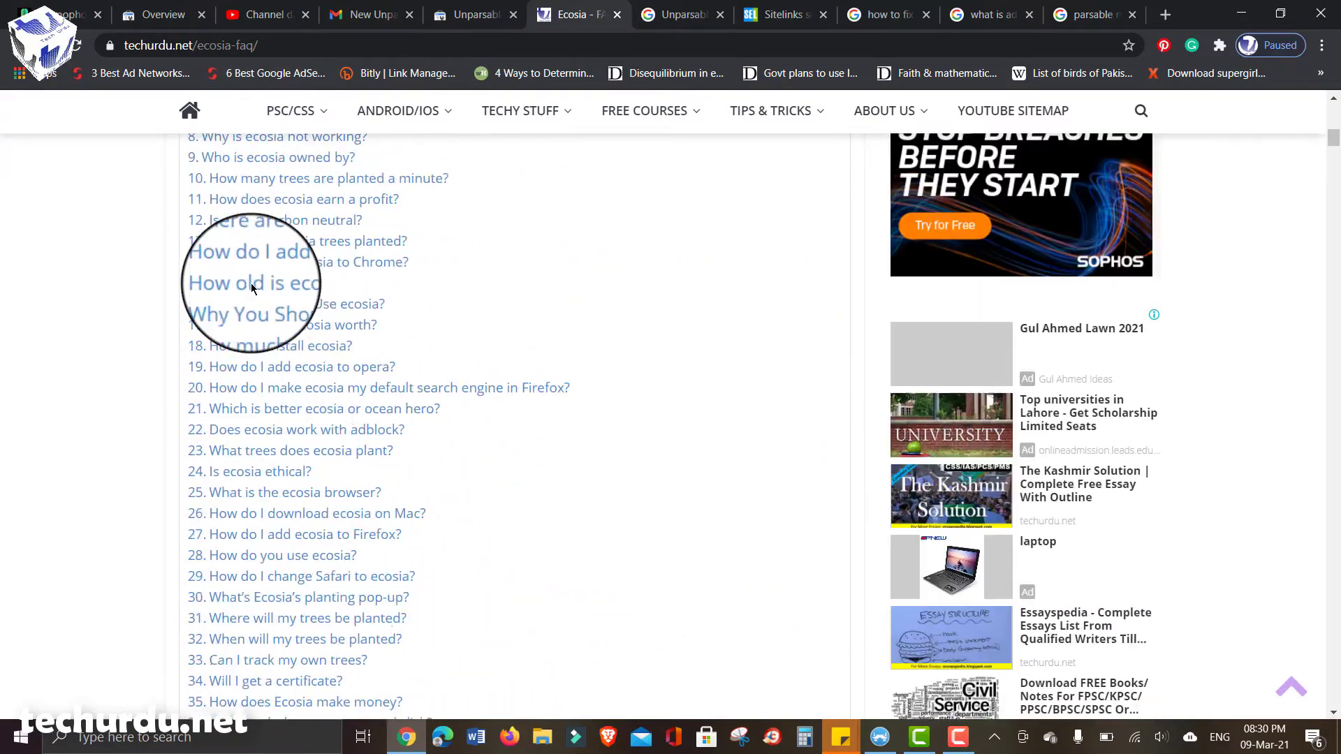
scroll(252, 279, down, 4)
Step: Look through the FAQ answers to locate the question "How do I set Ecosia in Edge Chromium using a GPO?"
scroll(93, 407, down, 20)
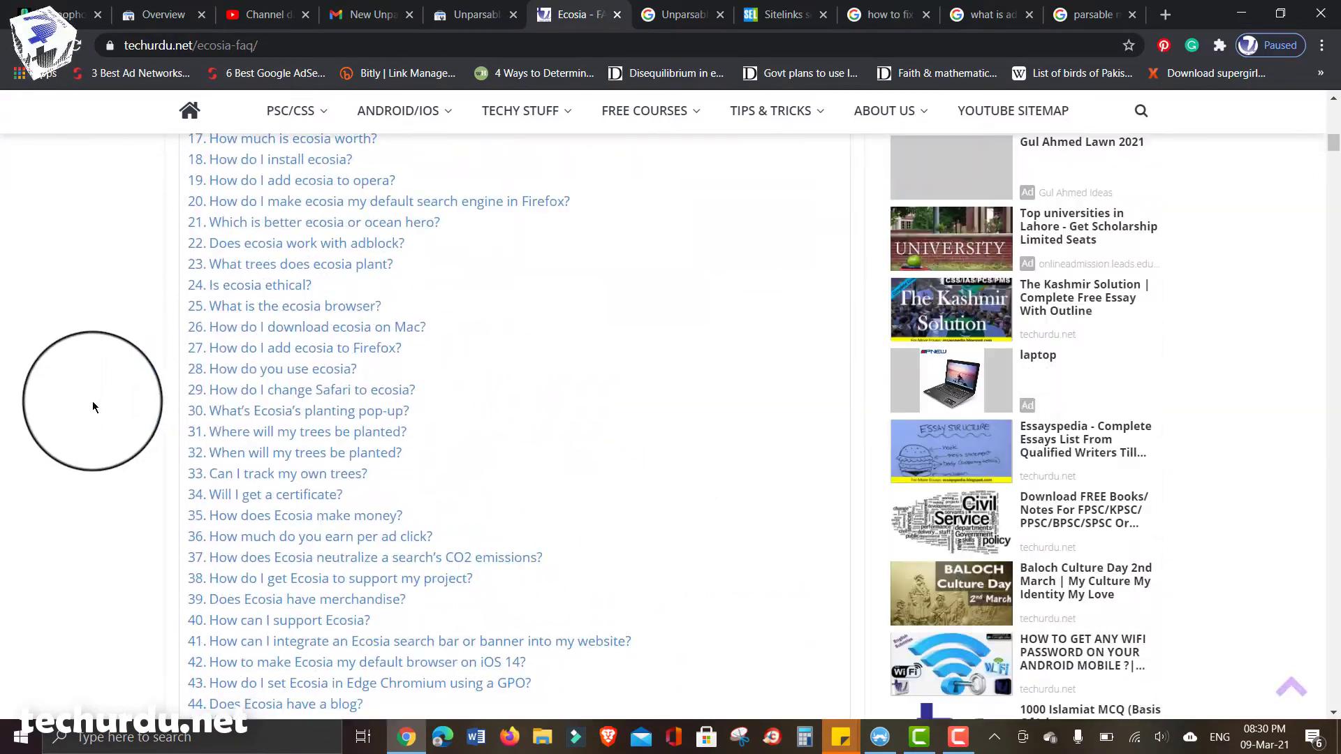
scroll(93, 407, down, 20)
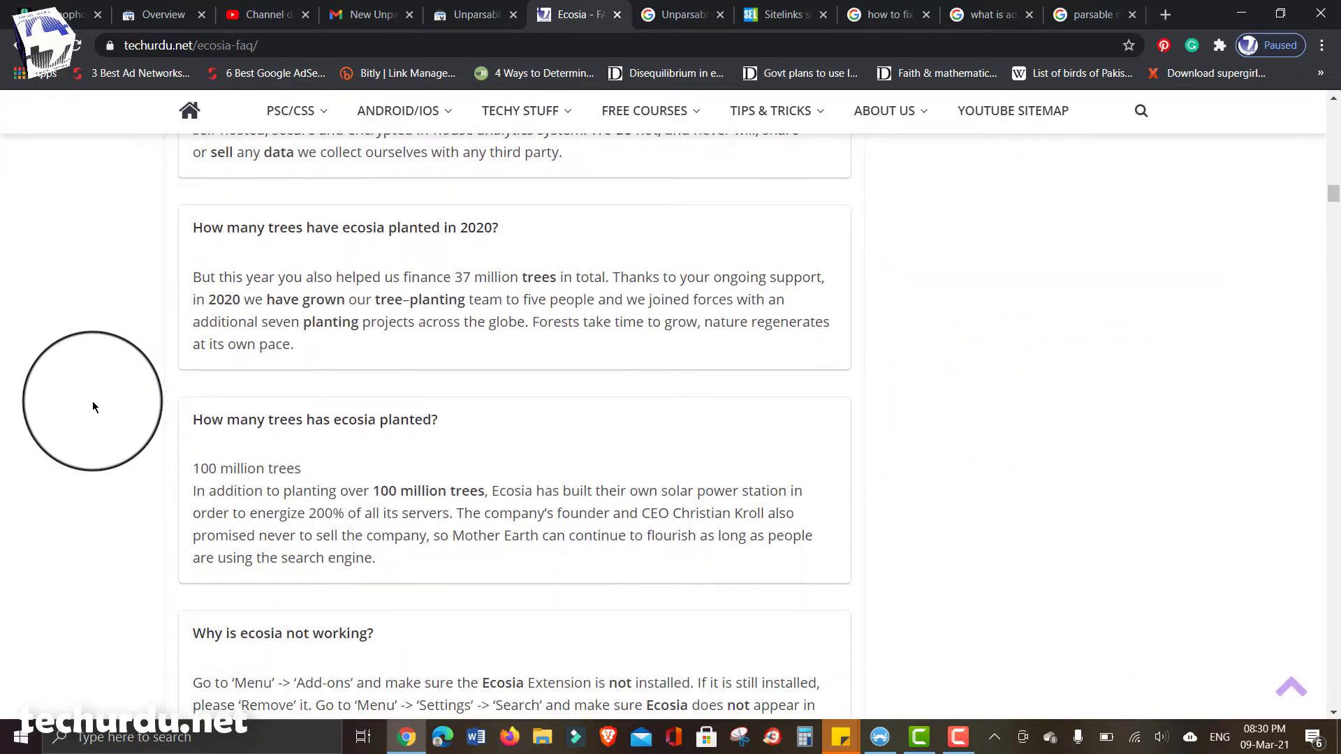
scroll(93, 407, down, 20)
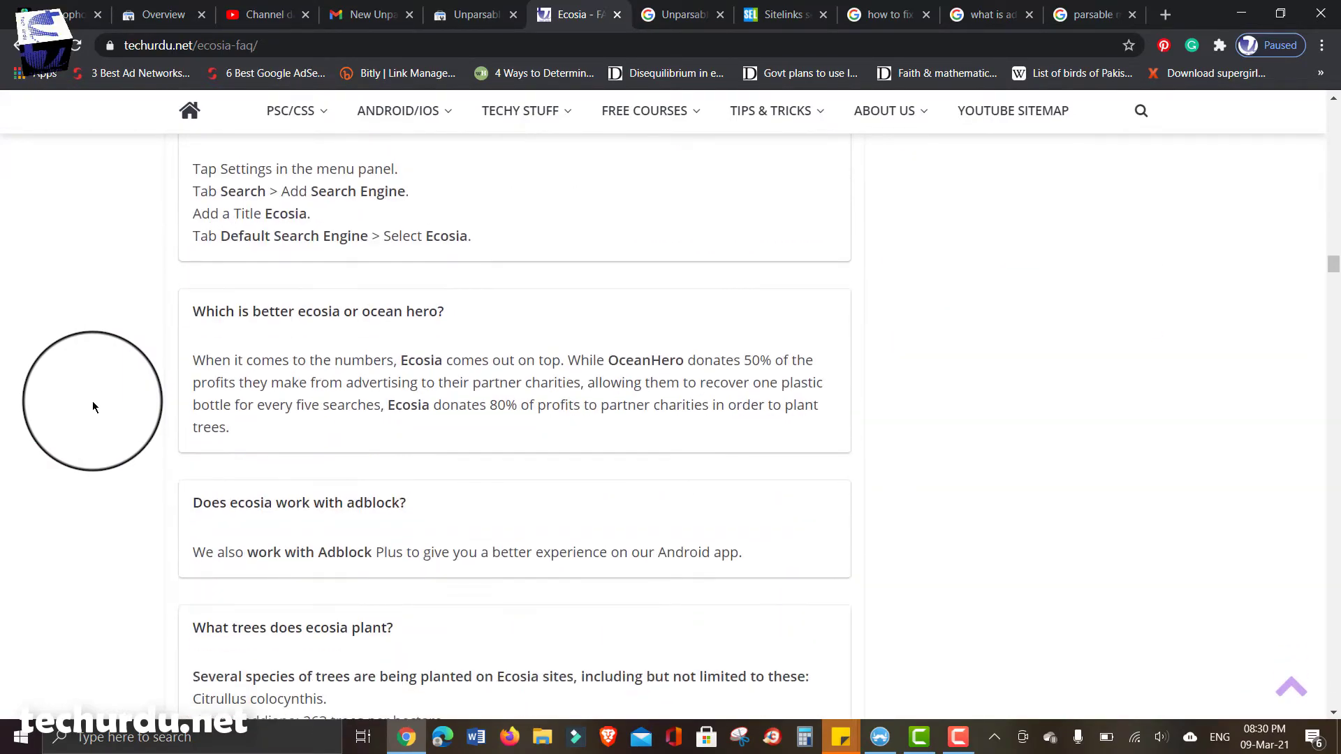
scroll(92, 407, down, 20)
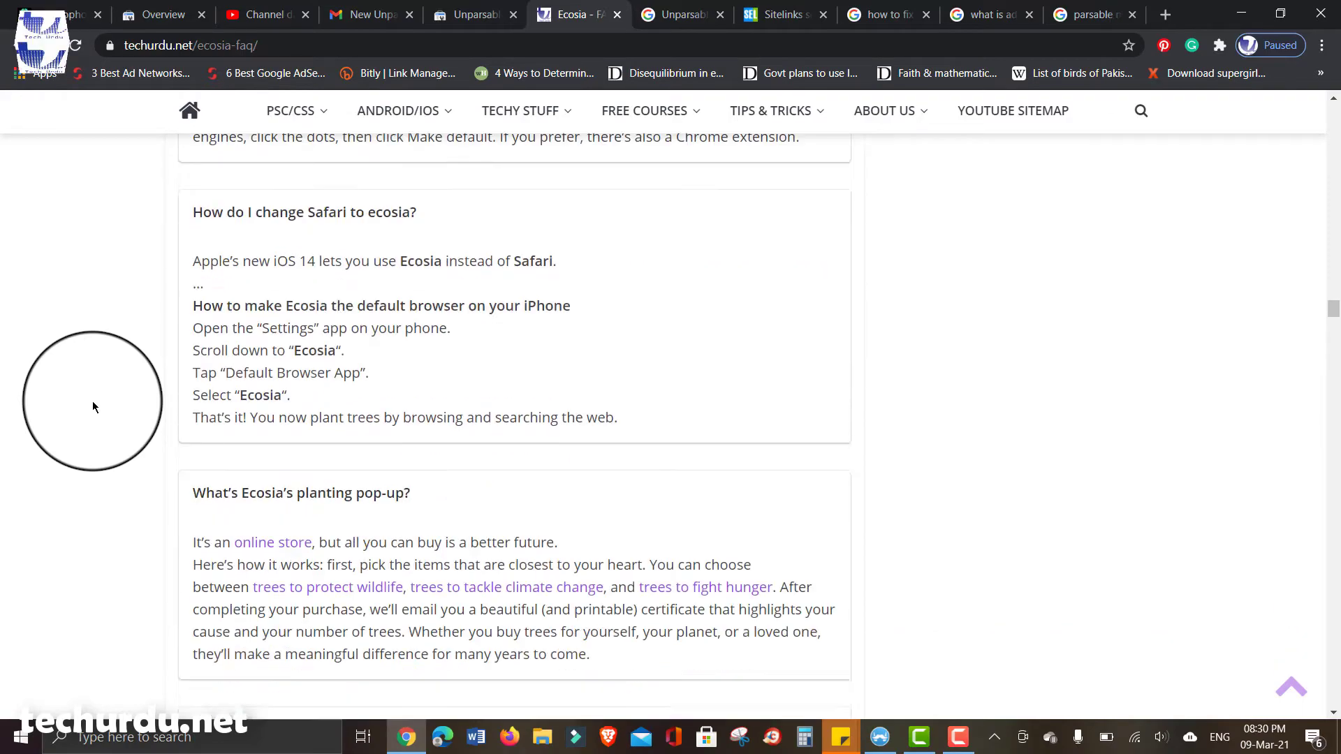
scroll(93, 407, down, 20)
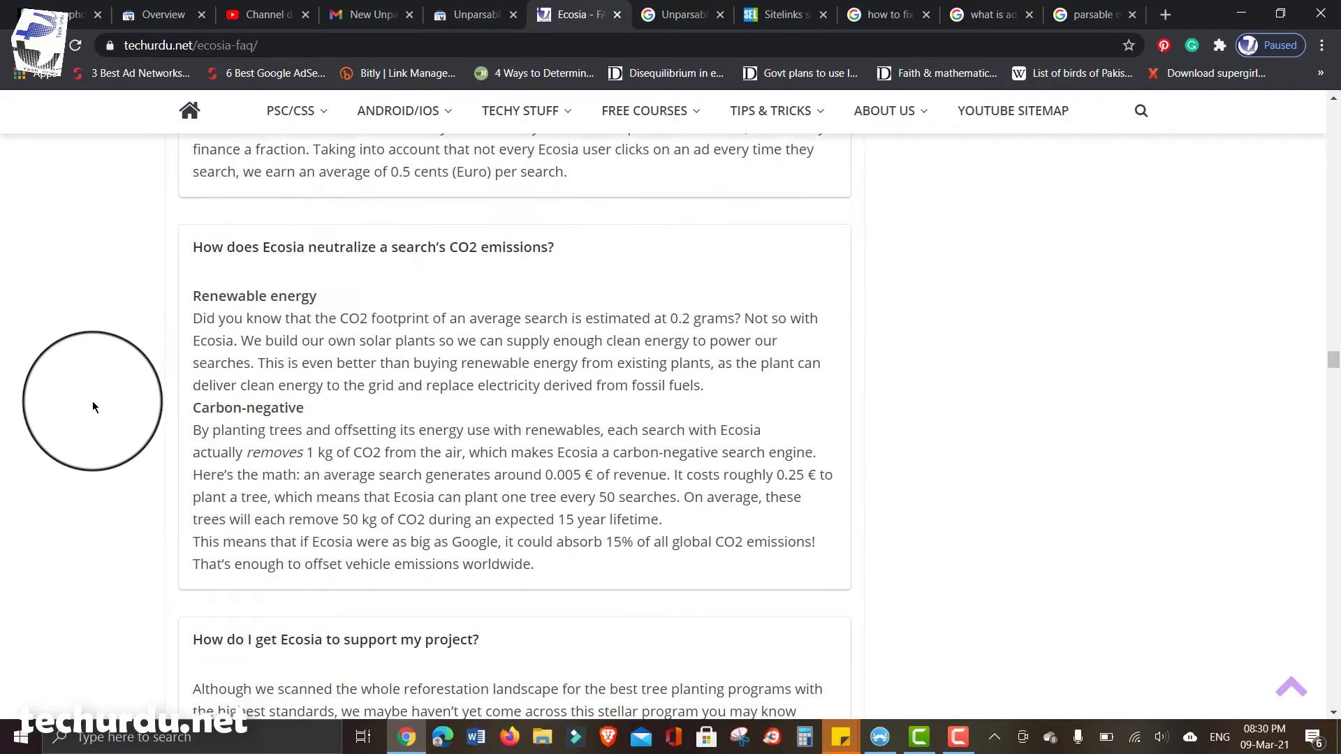
scroll(93, 407, down, 12)
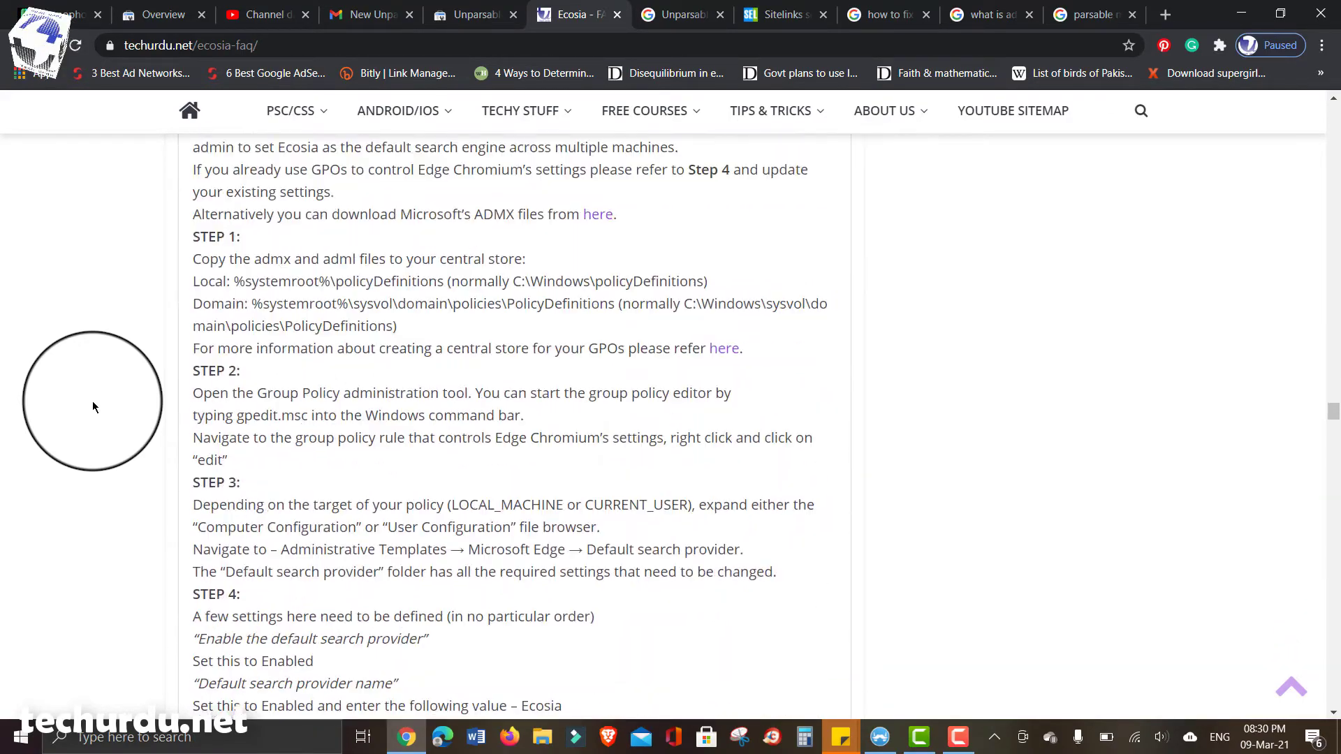
scroll(93, 408, up, 9)
scroll(93, 407, up, 2)
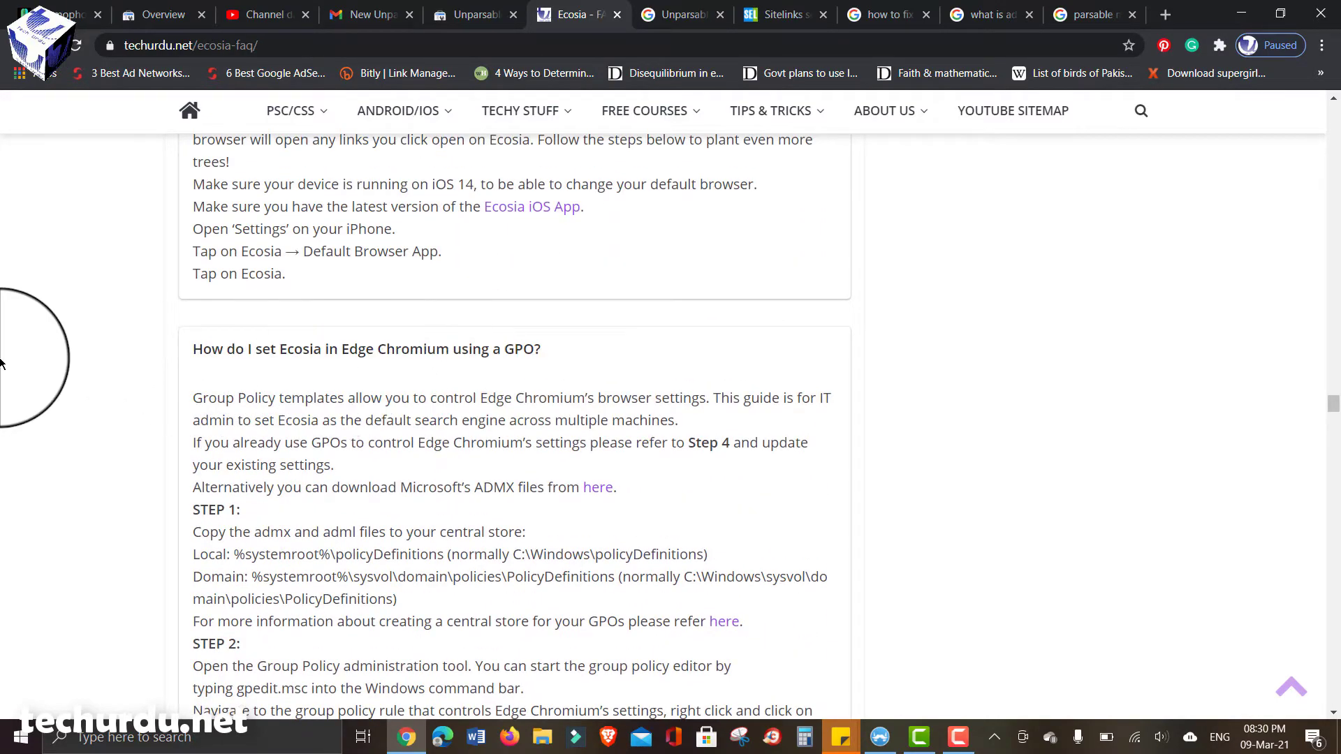
Step: Highlight the Local and Domain policyDefinitions path lines under Step 1 of the GPO answer, then clear the selection
scroll(1, 361, down, 3)
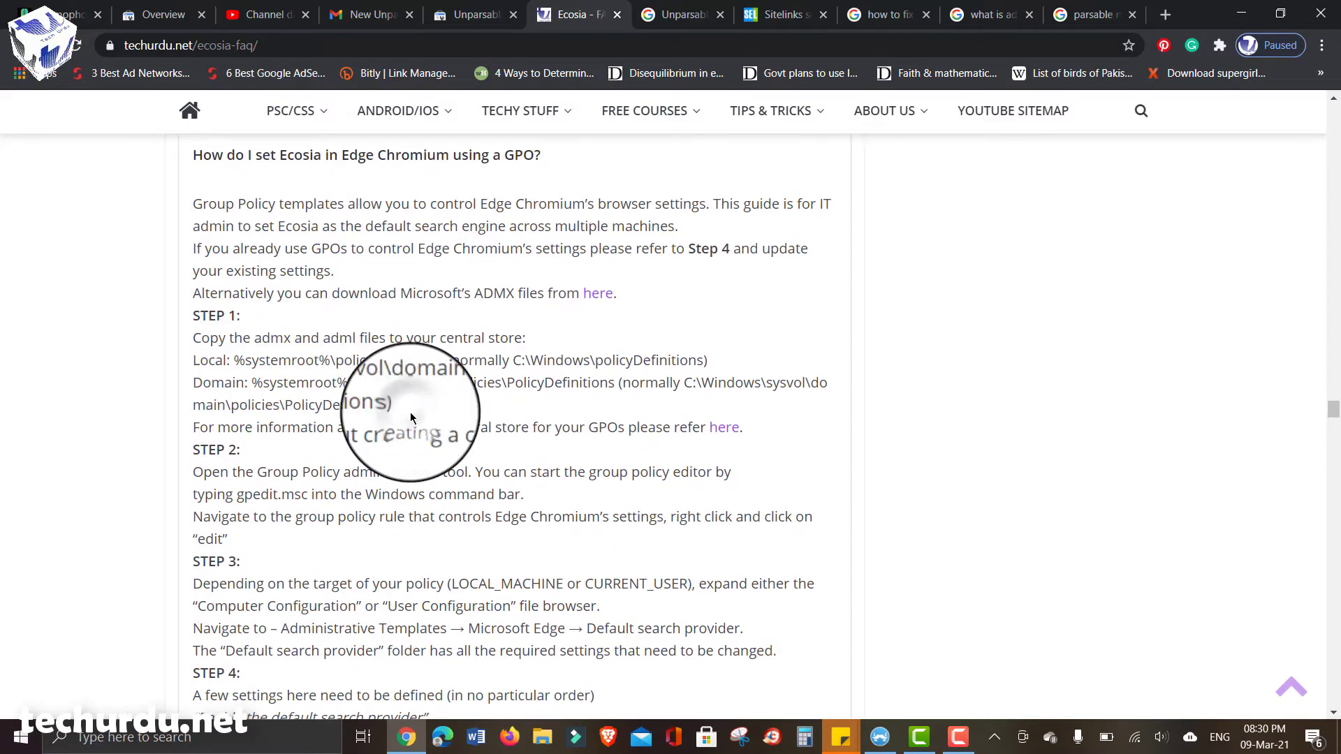
drag(190, 427, 197, 365)
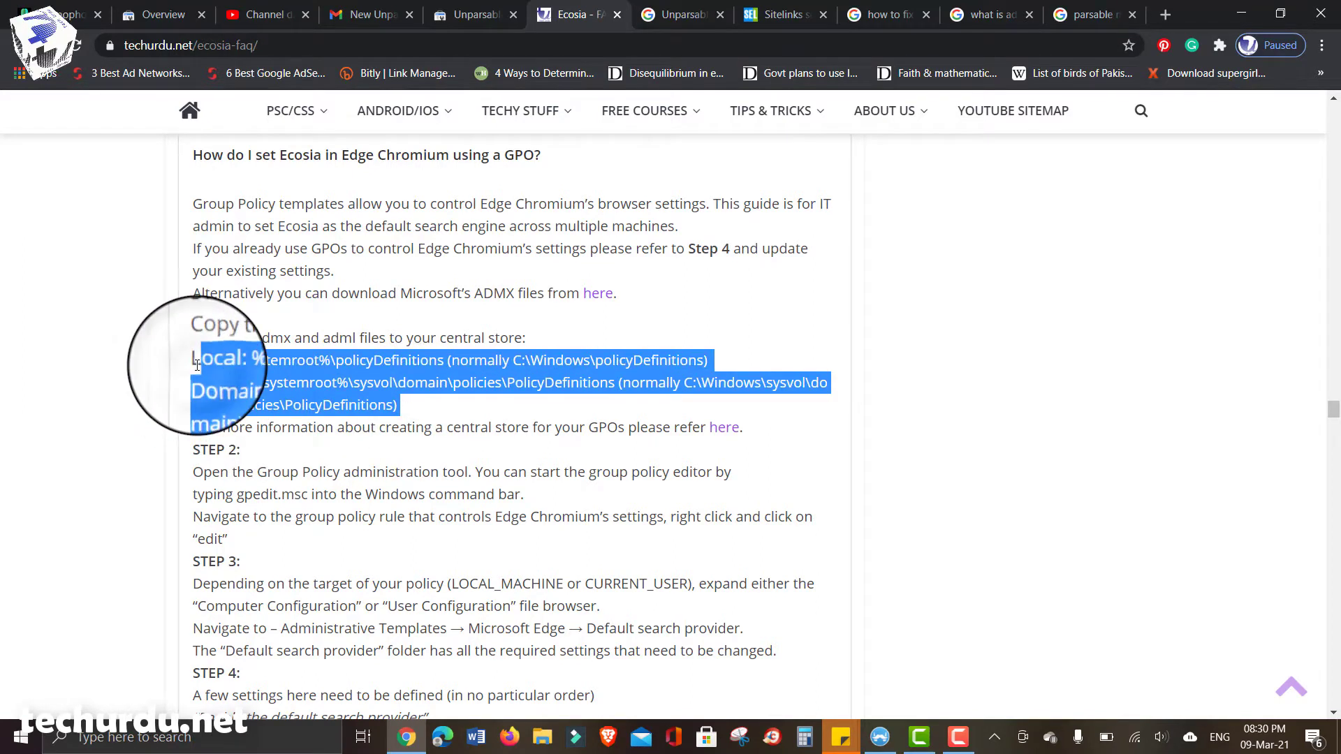
click(133, 375)
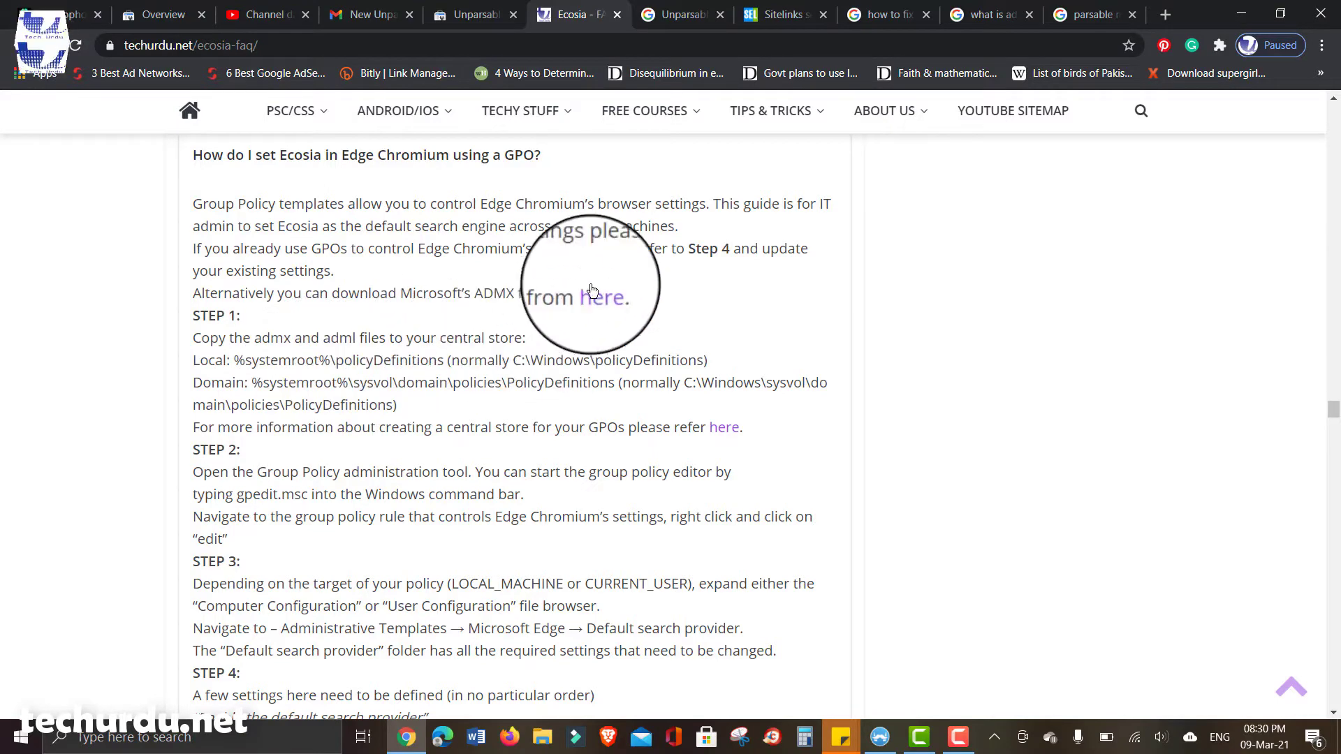
Step: Return to the "Bad escape sequence in string" report and open the code details for the affected ecosia-faq URL
click(472, 17)
scroll(333, 391, up, 5)
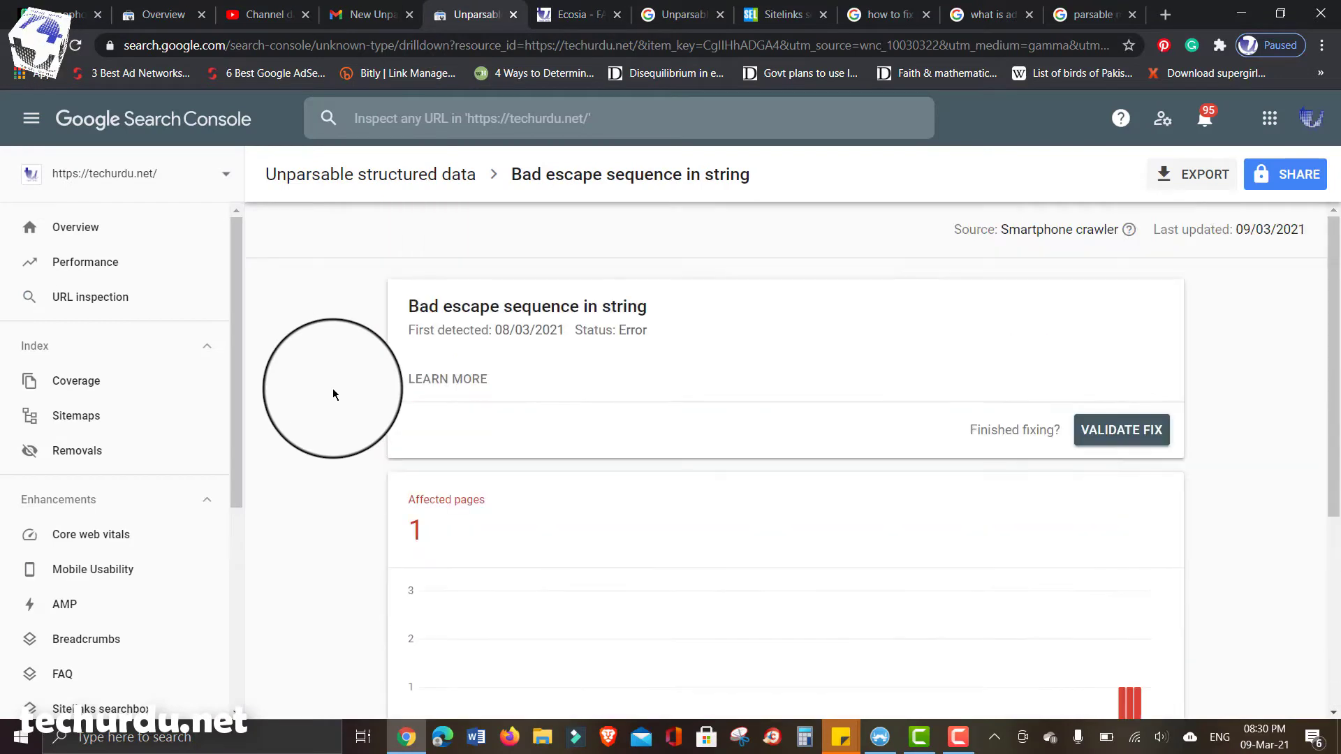
scroll(332, 389, down, 5)
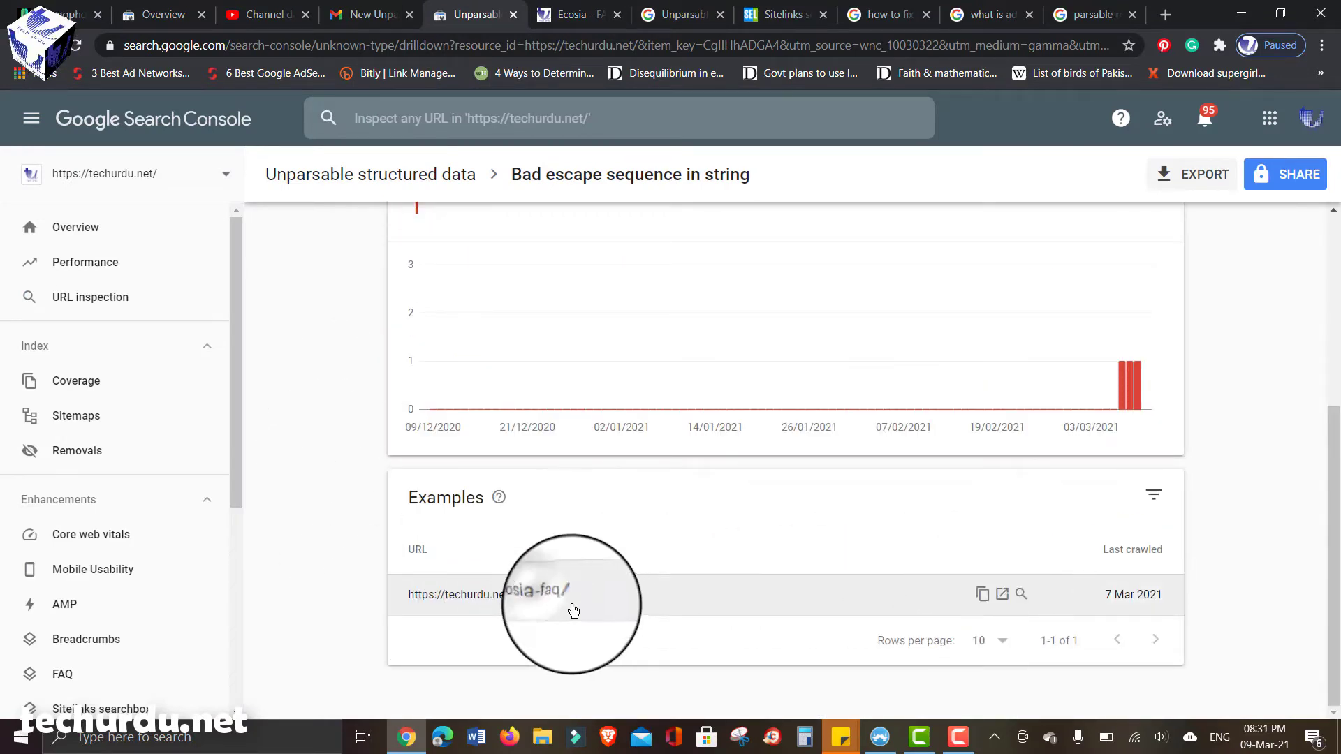
click(546, 596)
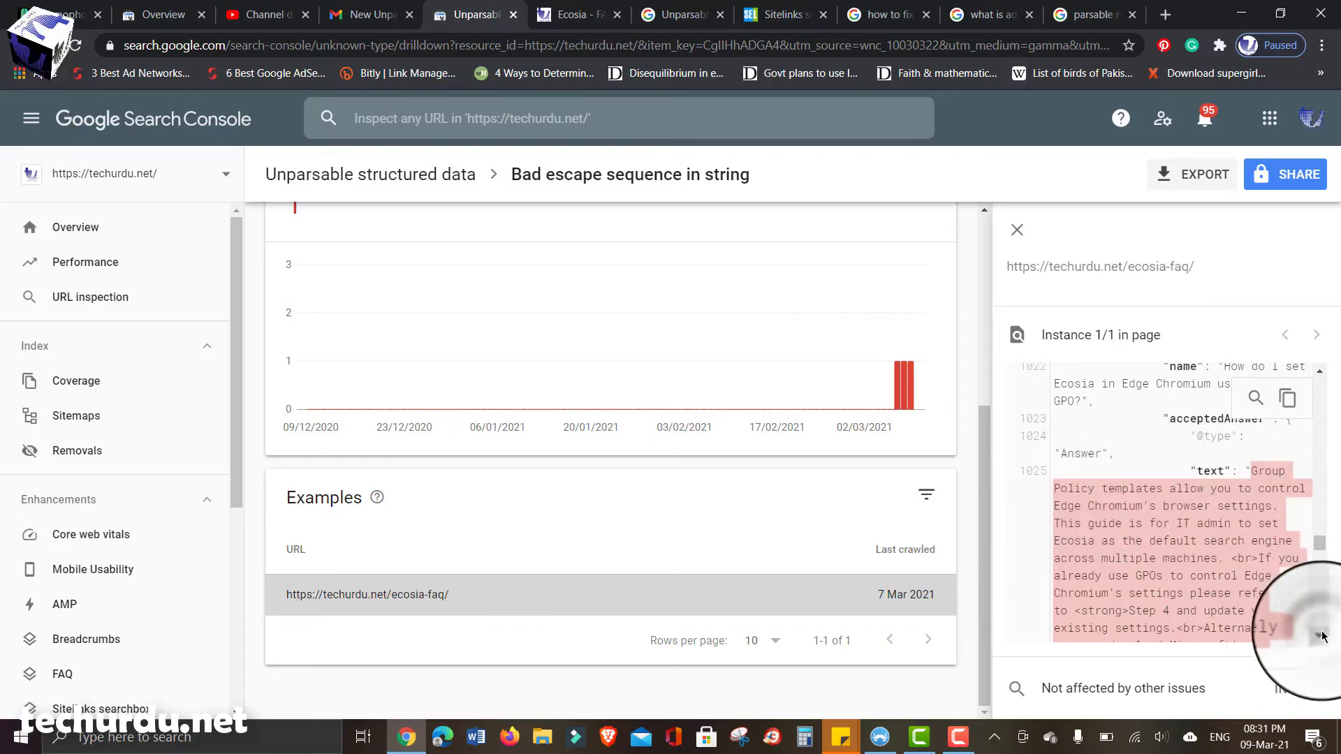
Step: Examine the highlighted answer text in the structured data code through to its end
scroll(1322, 637, down, 6)
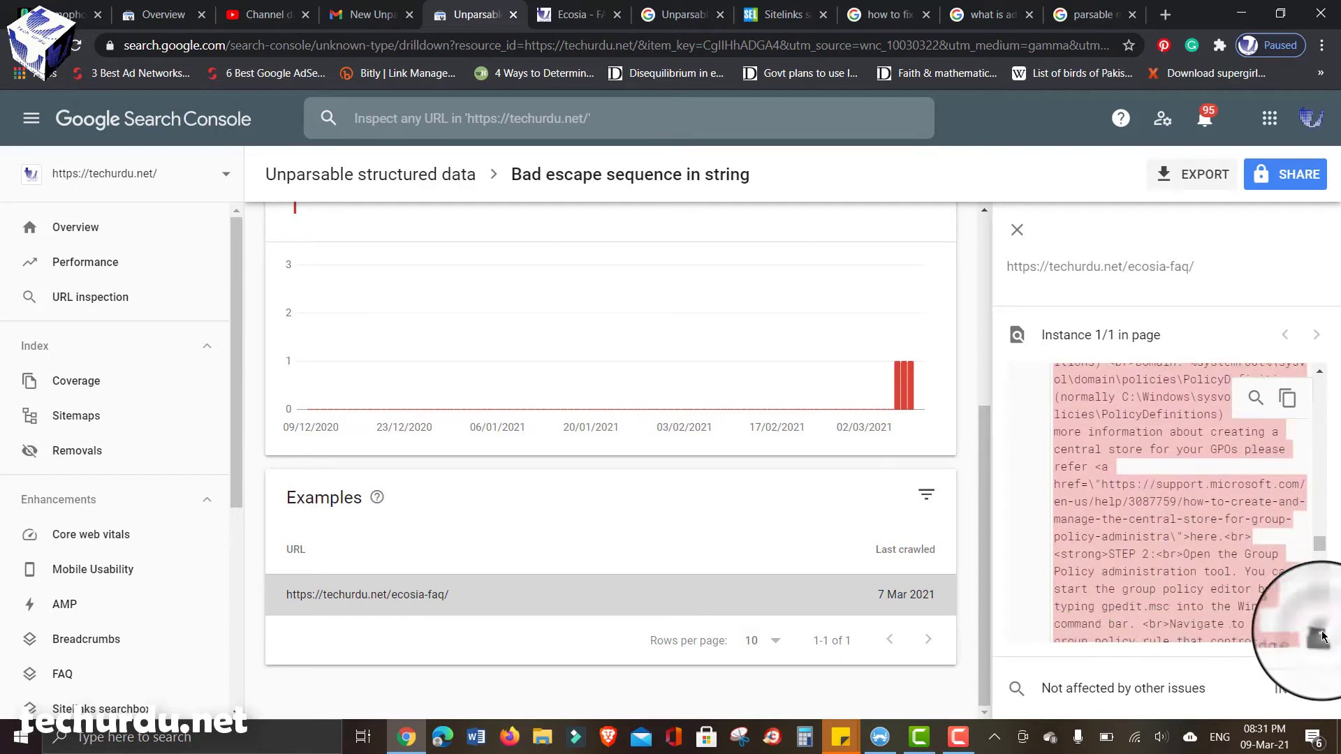
scroll(1321, 637, down, 5)
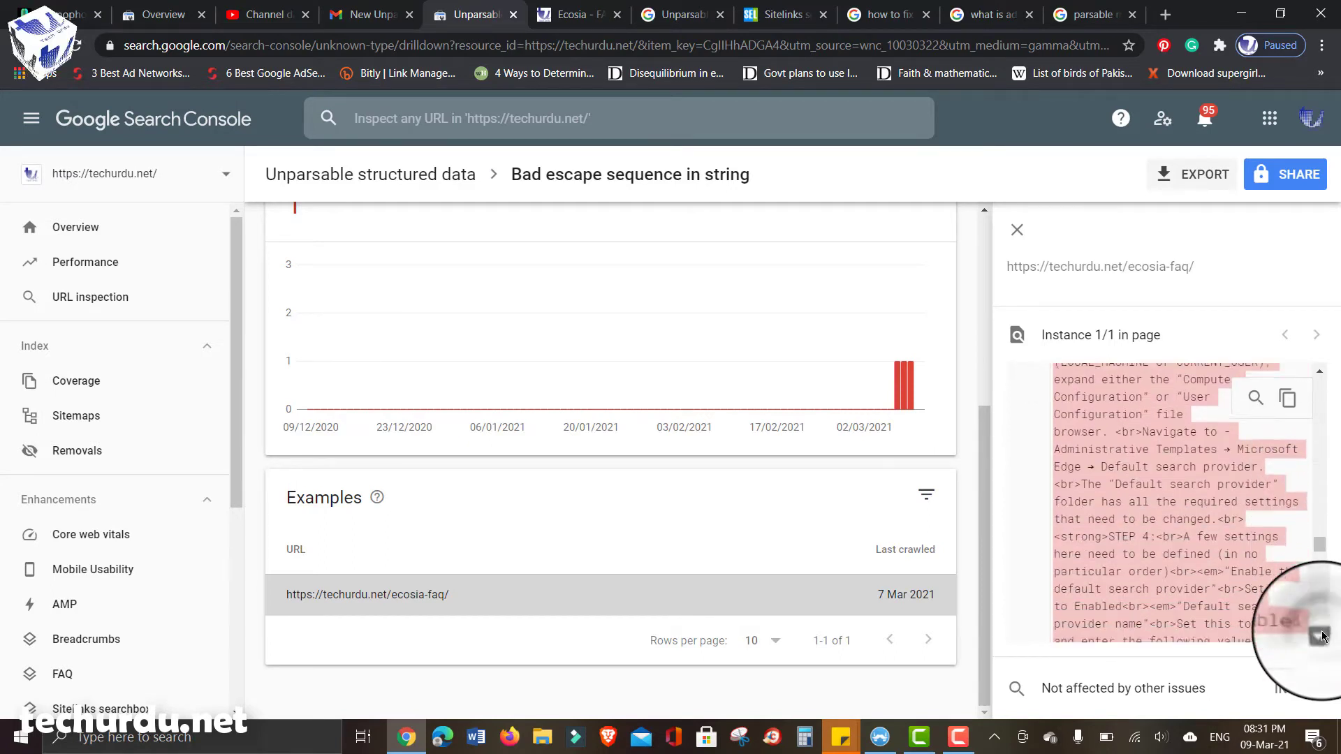
scroll(1322, 637, down, 5)
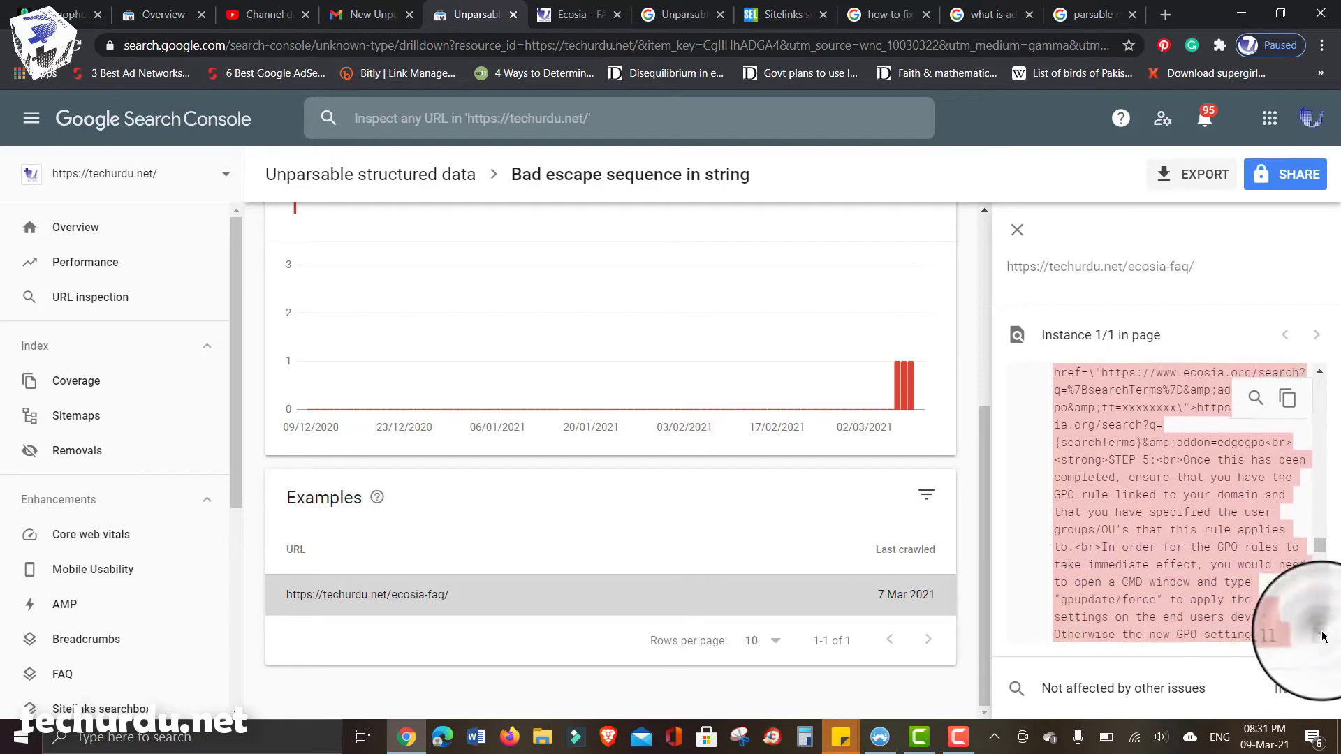
scroll(1321, 637, down, 5)
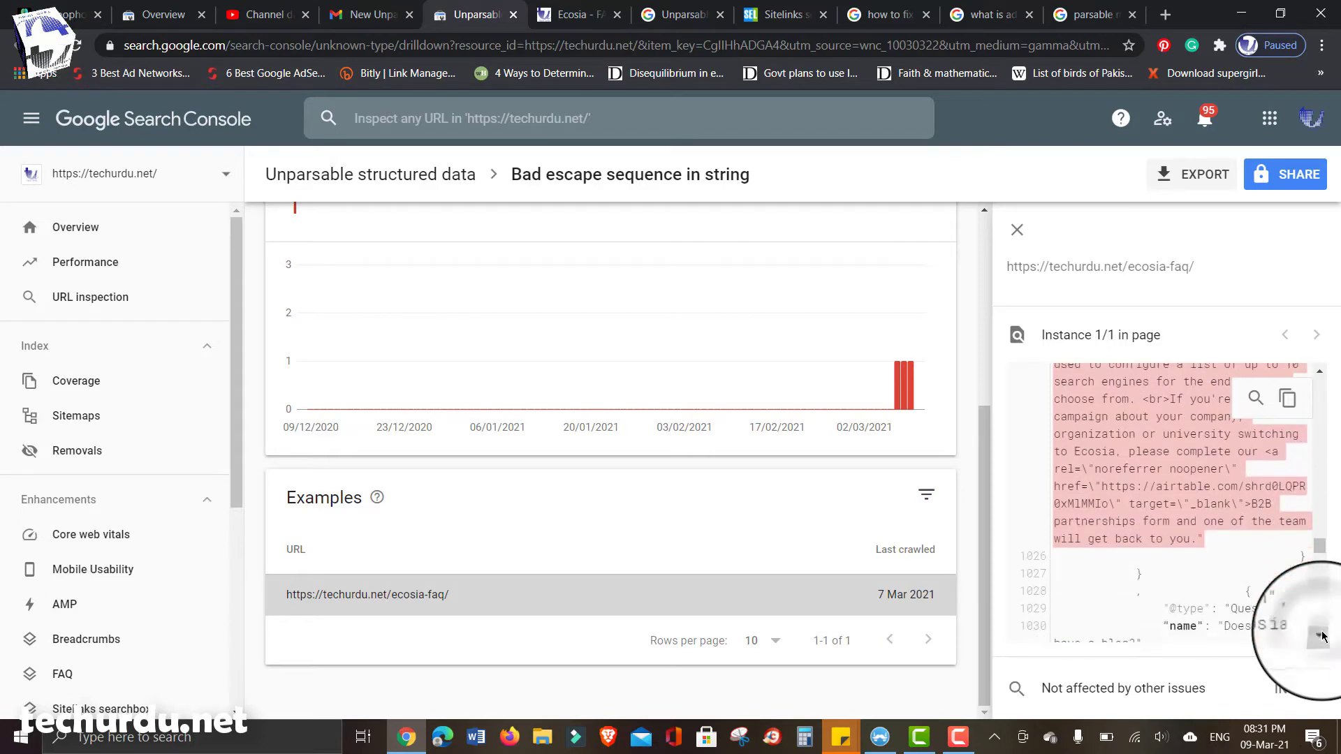
scroll(1322, 637, down, 1)
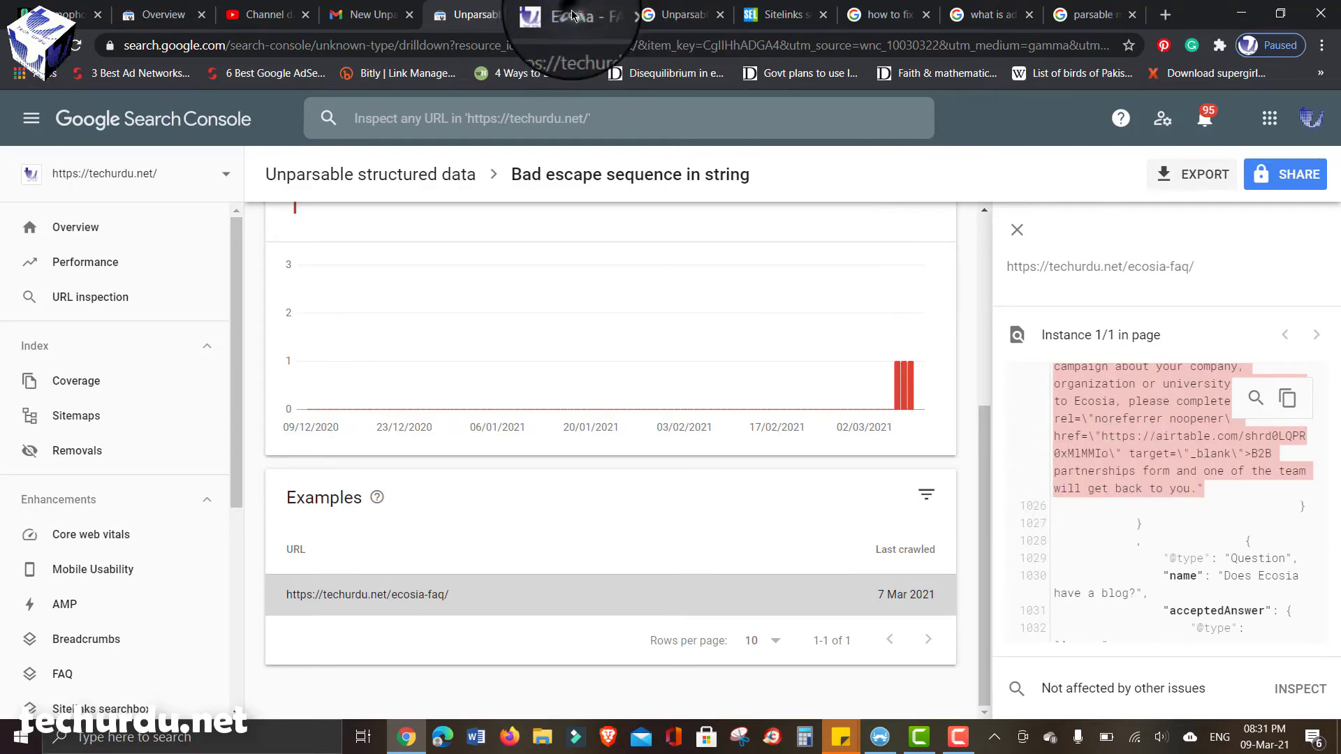
Step: Go back to the Ecosia FAQ page and highlight the opening words "Group Policy te" of the GPO answer
click(552, 21)
scroll(128, 355, up, 1)
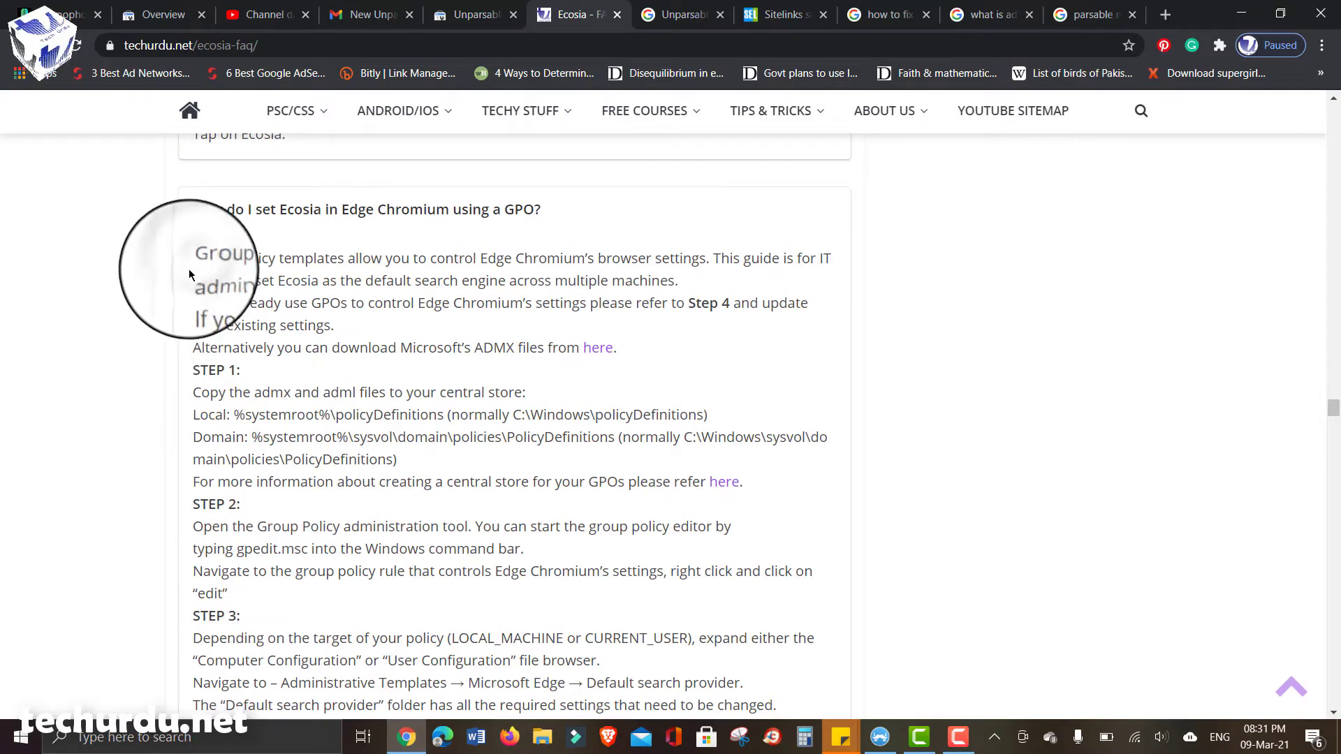
drag(193, 258, 291, 259)
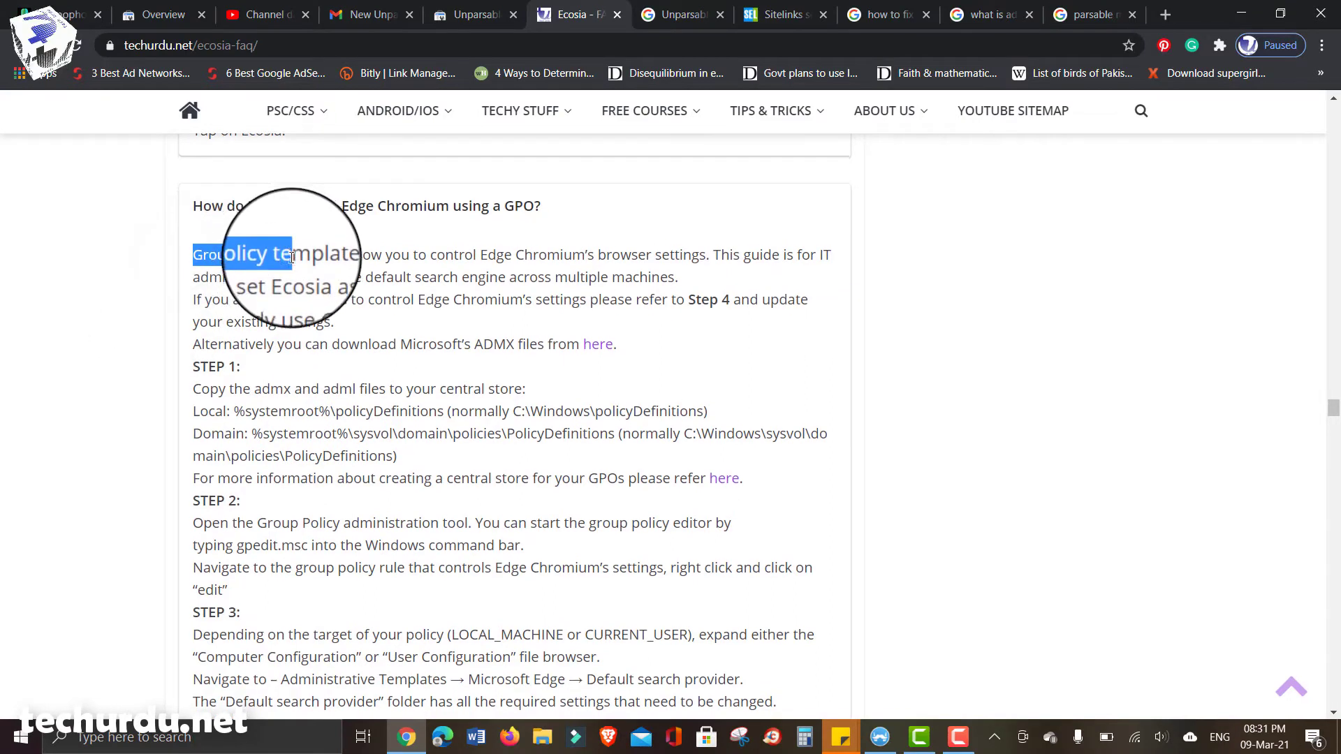
Step: Search the FAQ page for "get ba" to locate the closing sentence of the GPO answer
scroll(291, 258, down, 2)
scroll(292, 258, down, 2)
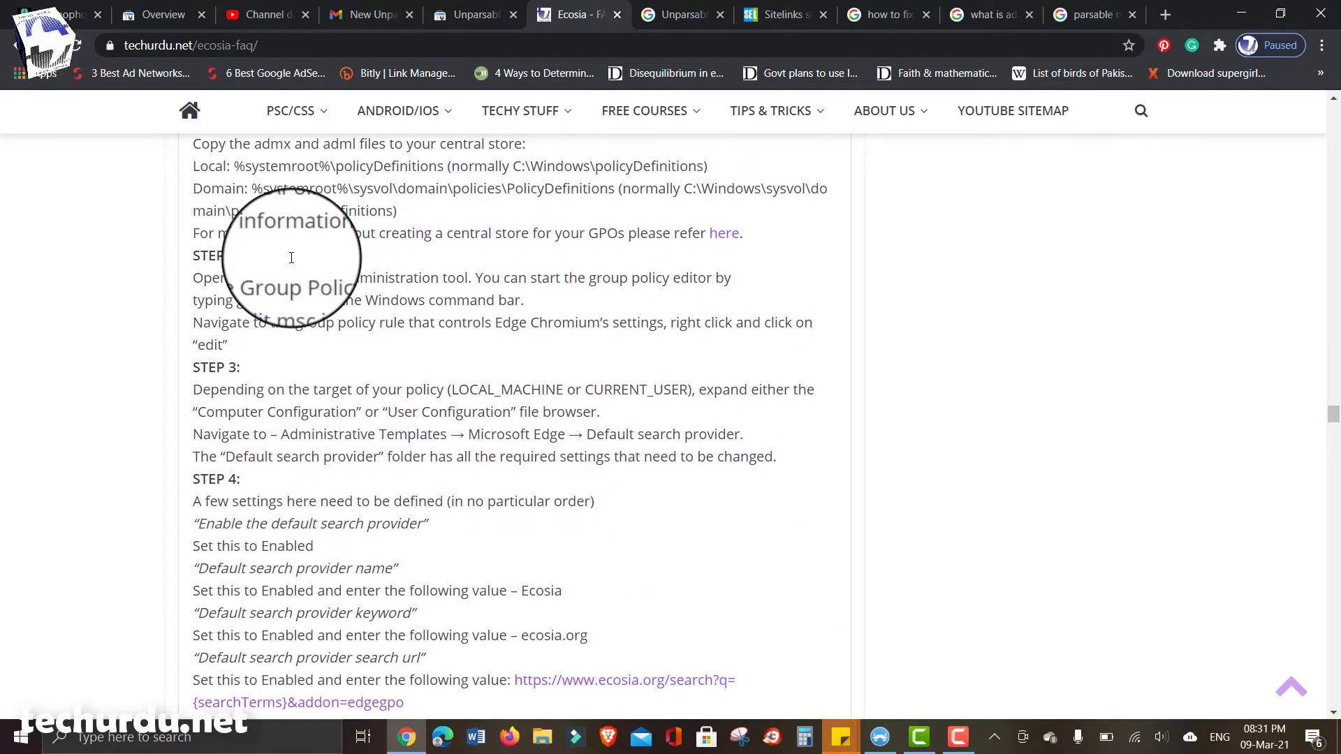
key(ctrl+f)
text(g)
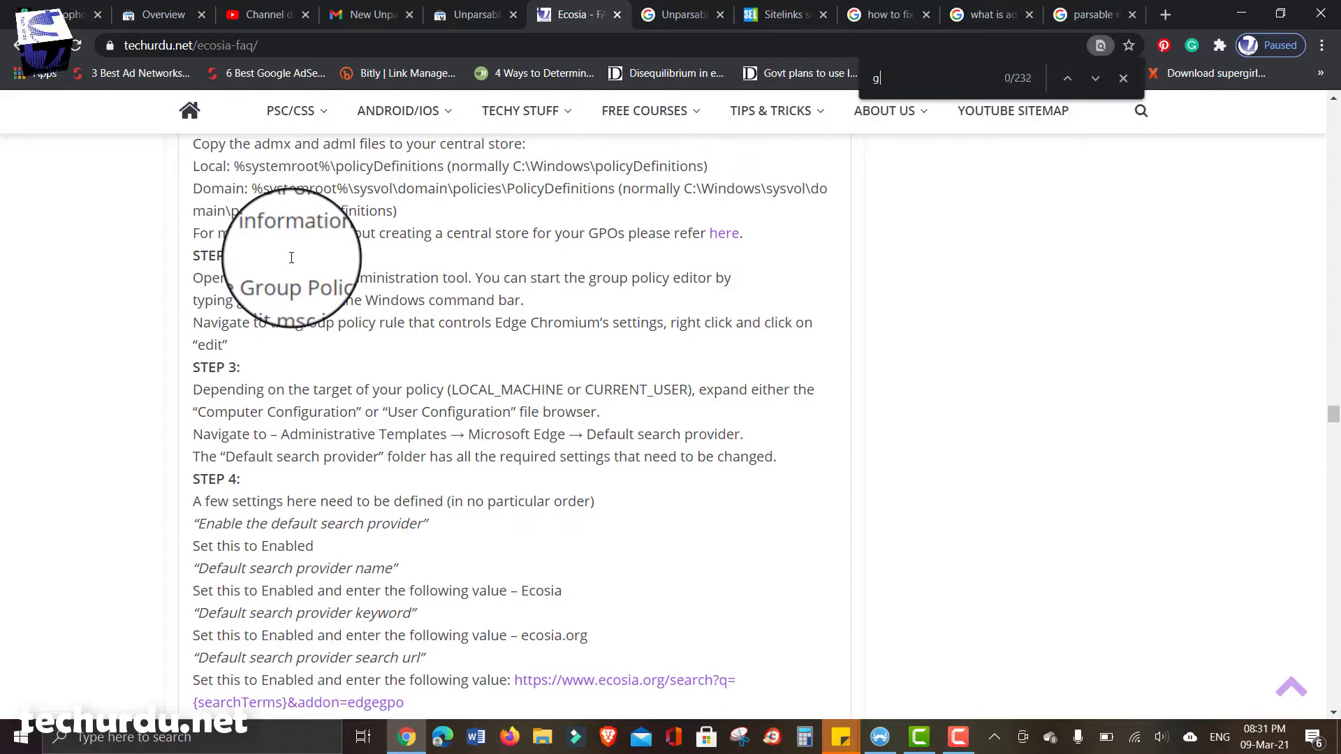
text(et ba)
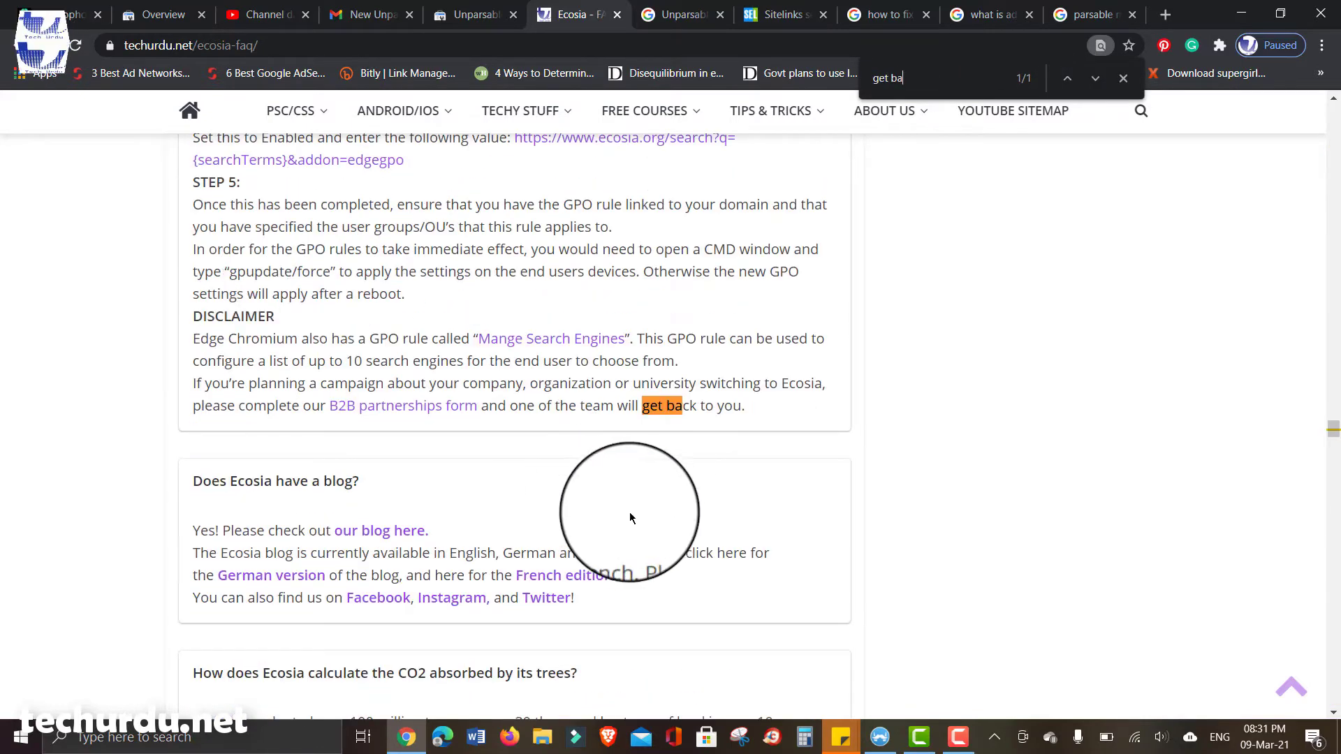
Step: Review the GPO answer from its opening paragraph through Step 5 and the disclaimer for the faulty text
scroll(749, 408, up, 15)
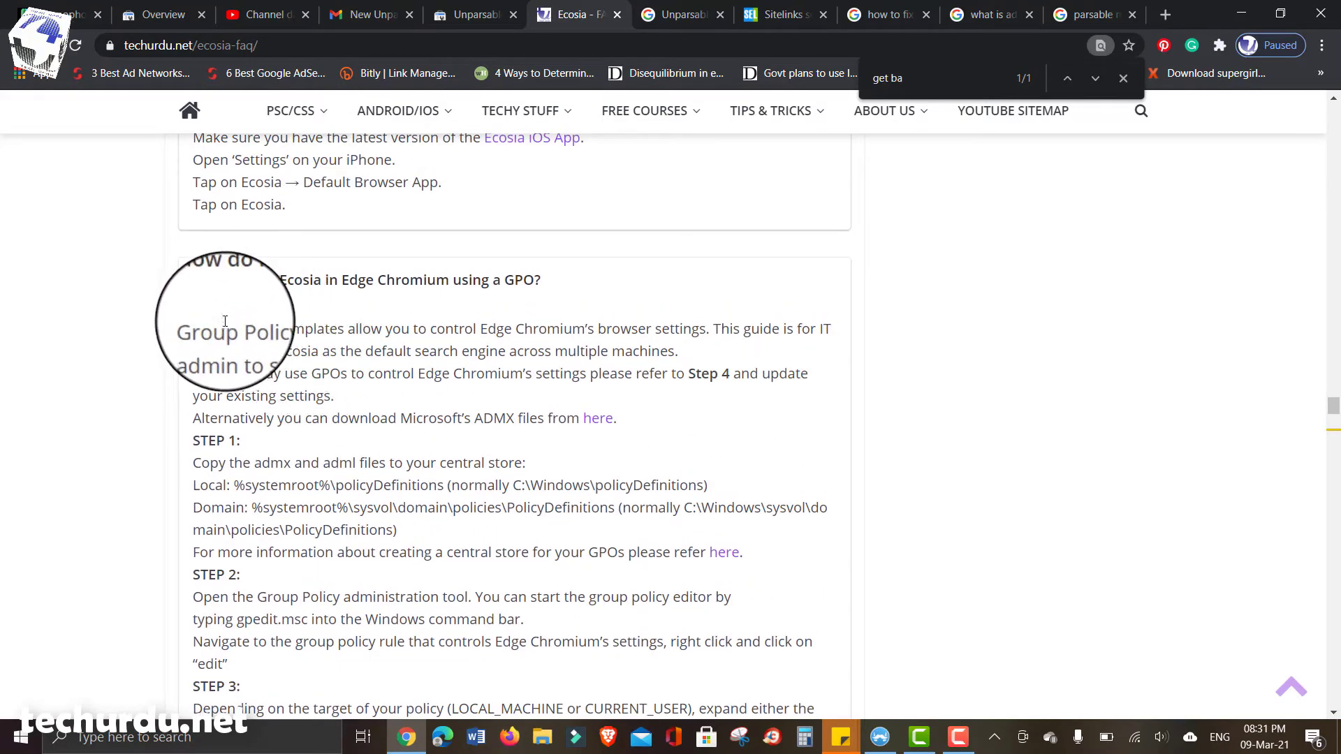
scroll(230, 321, down, 6)
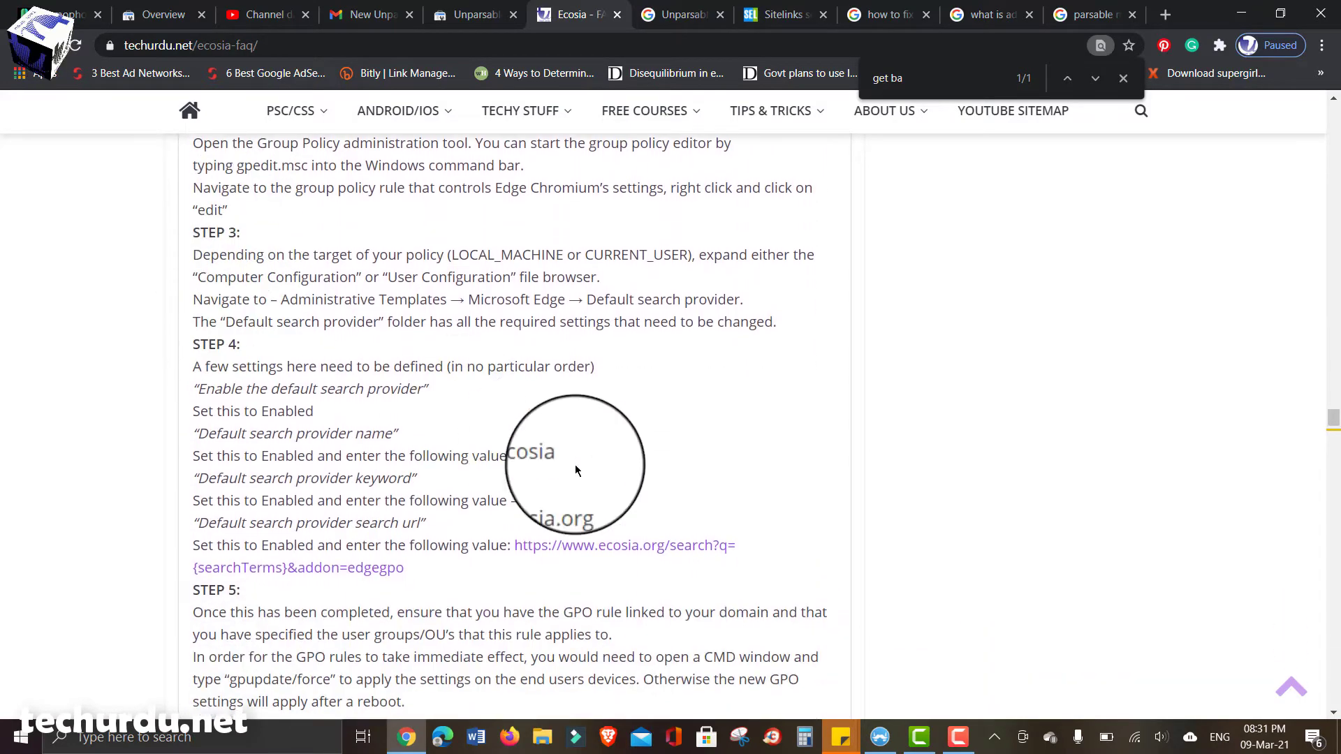
scroll(606, 483, down, 3)
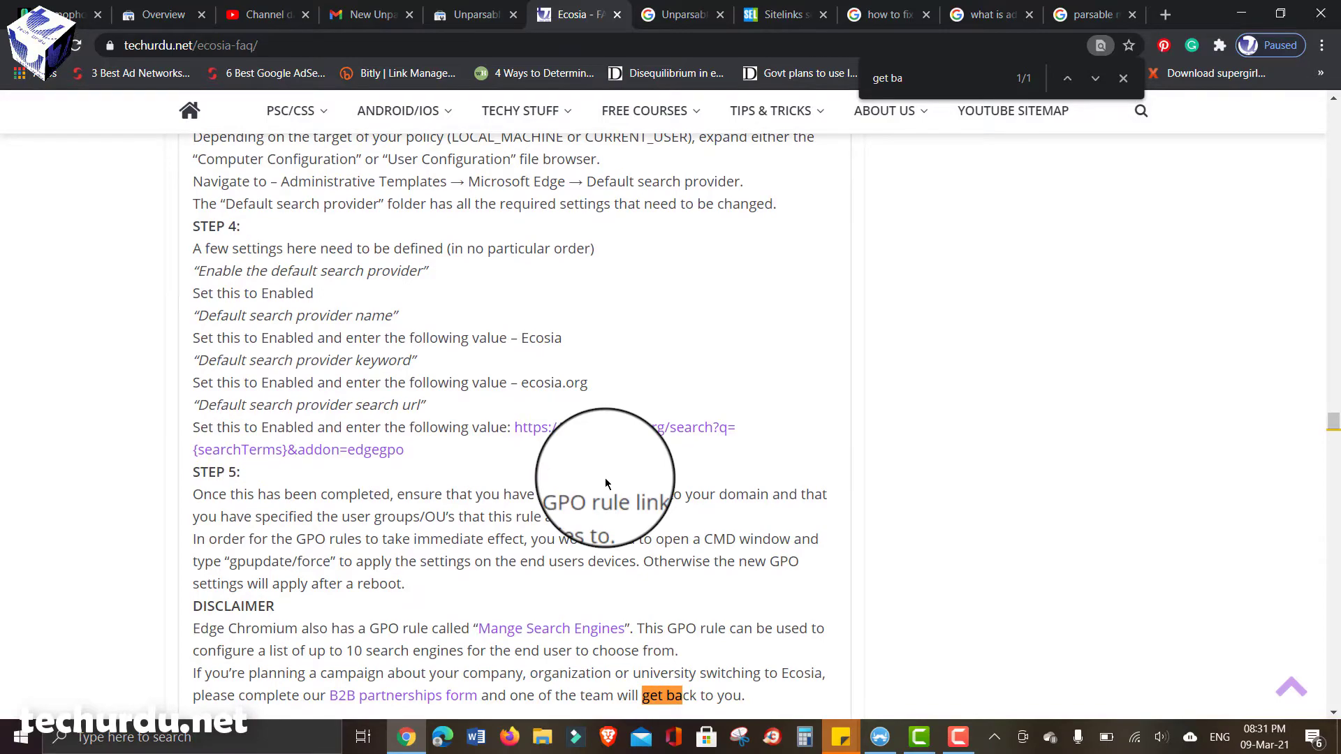
scroll(605, 478, up, 6)
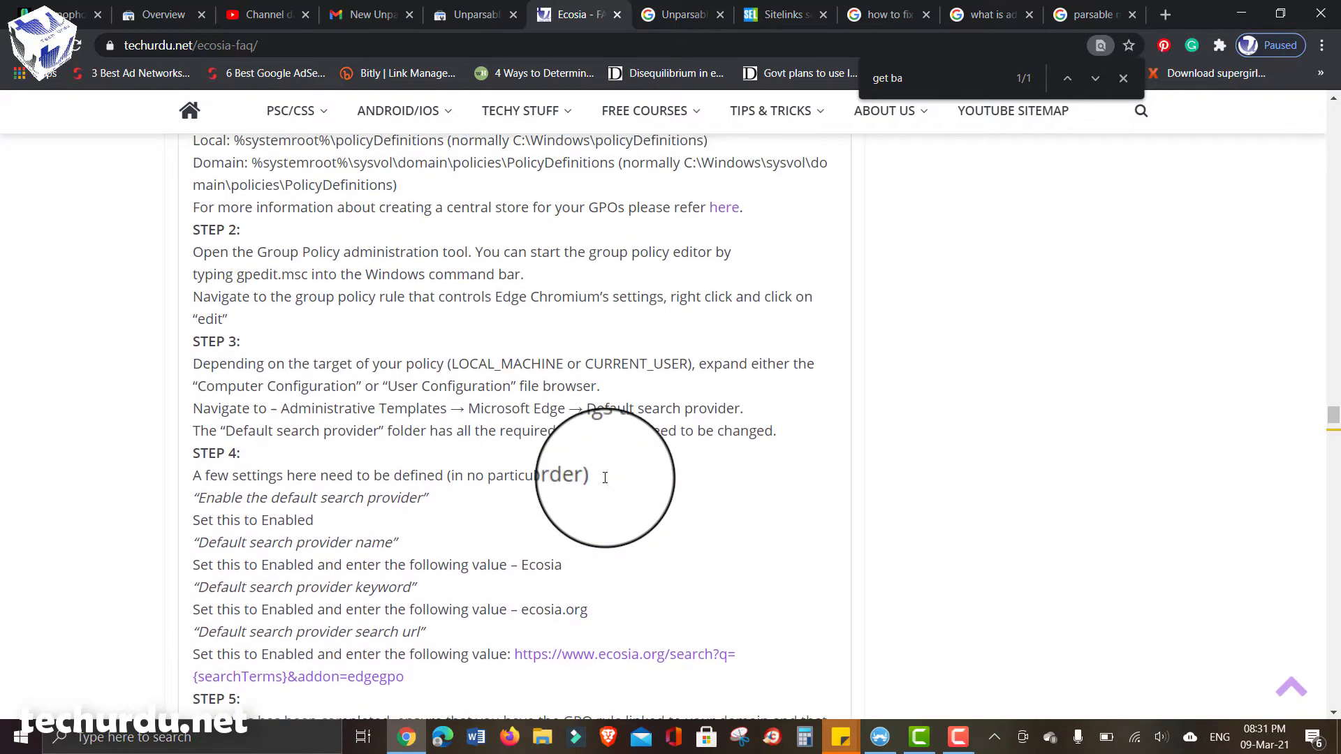
scroll(604, 477, up, 4)
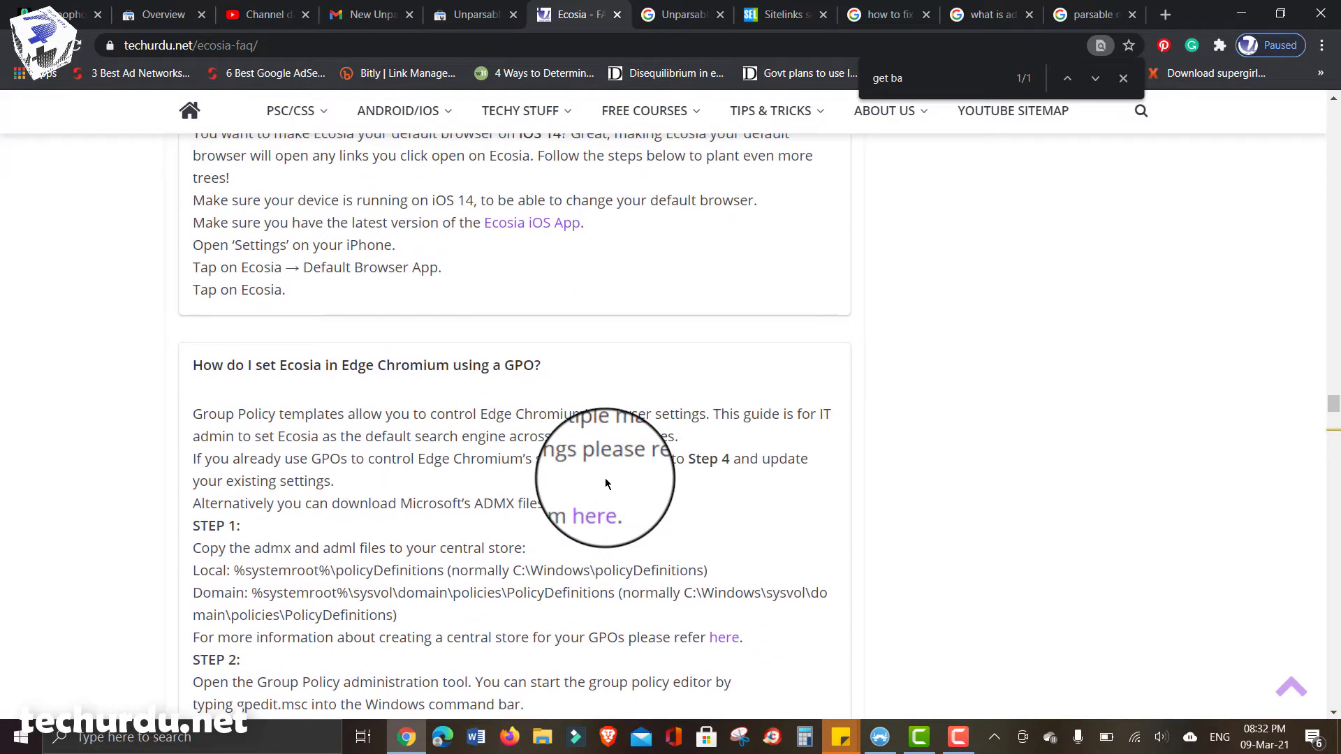
scroll(530, 468, down, 1)
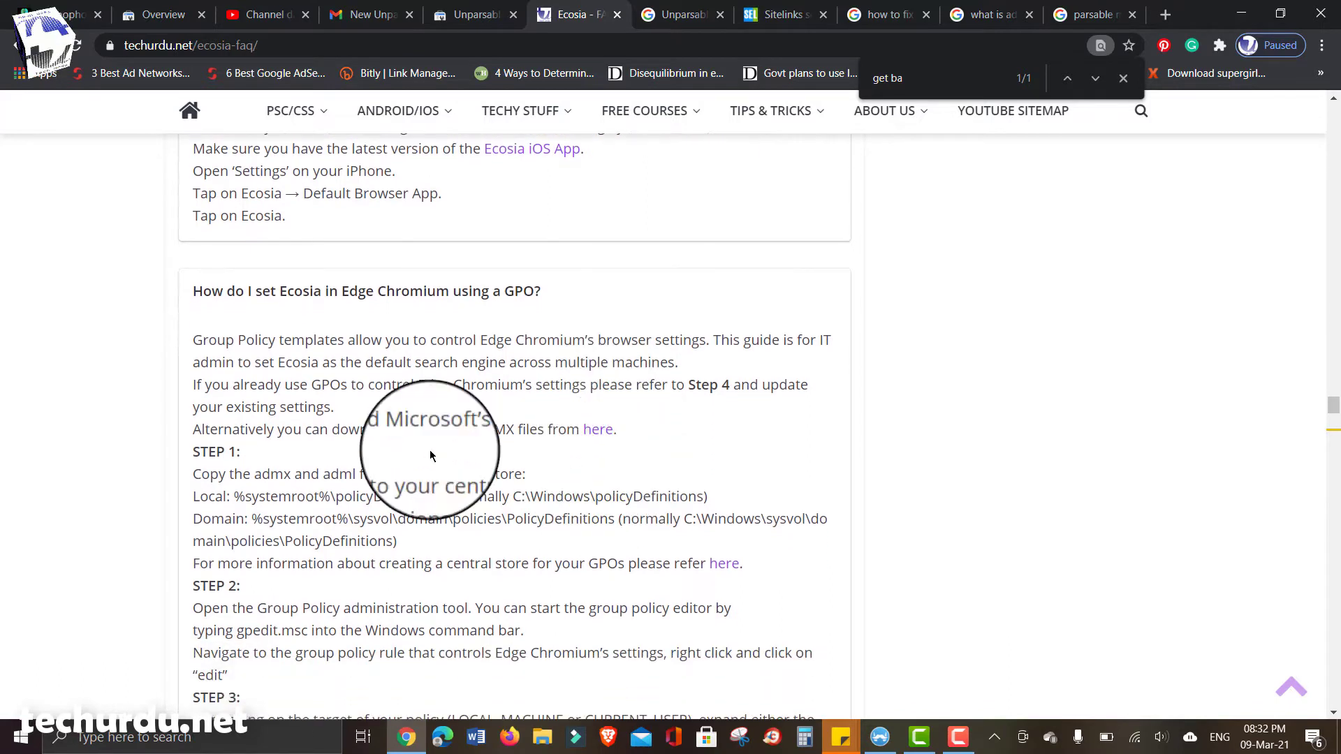
Step: Highlight the Local and Domain path lines under STEP 1 of the GPO answer and check the remaining steps for similar text
scroll(301, 489, down, 1)
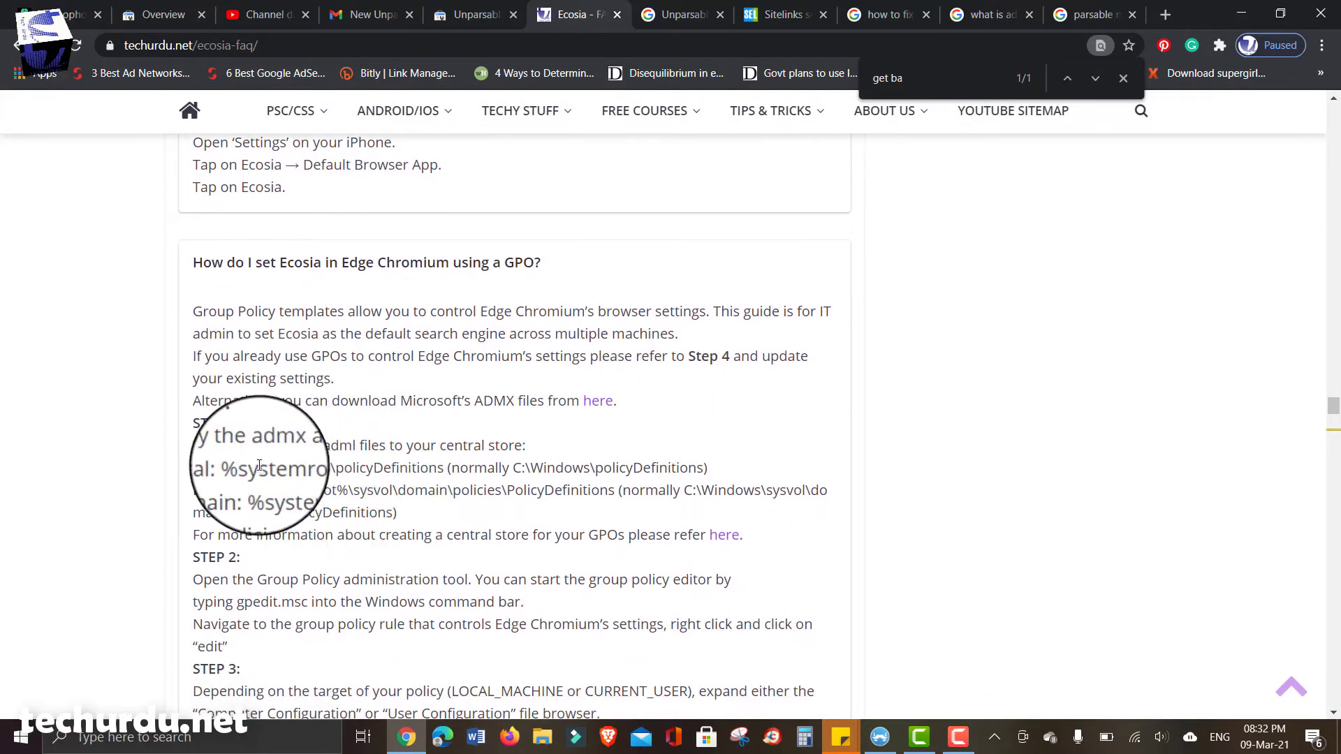
scroll(433, 482, down, 1)
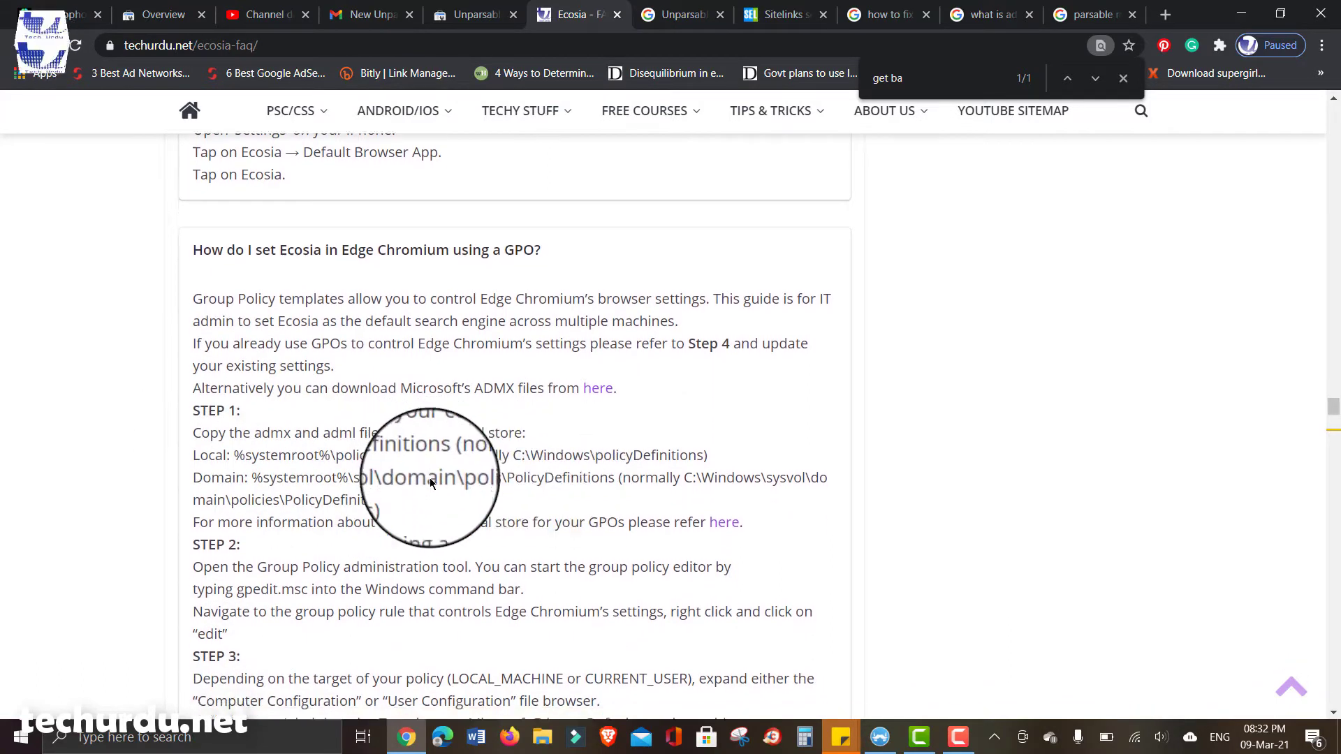
drag(410, 492, 199, 439)
scroll(500, 480, down, 2)
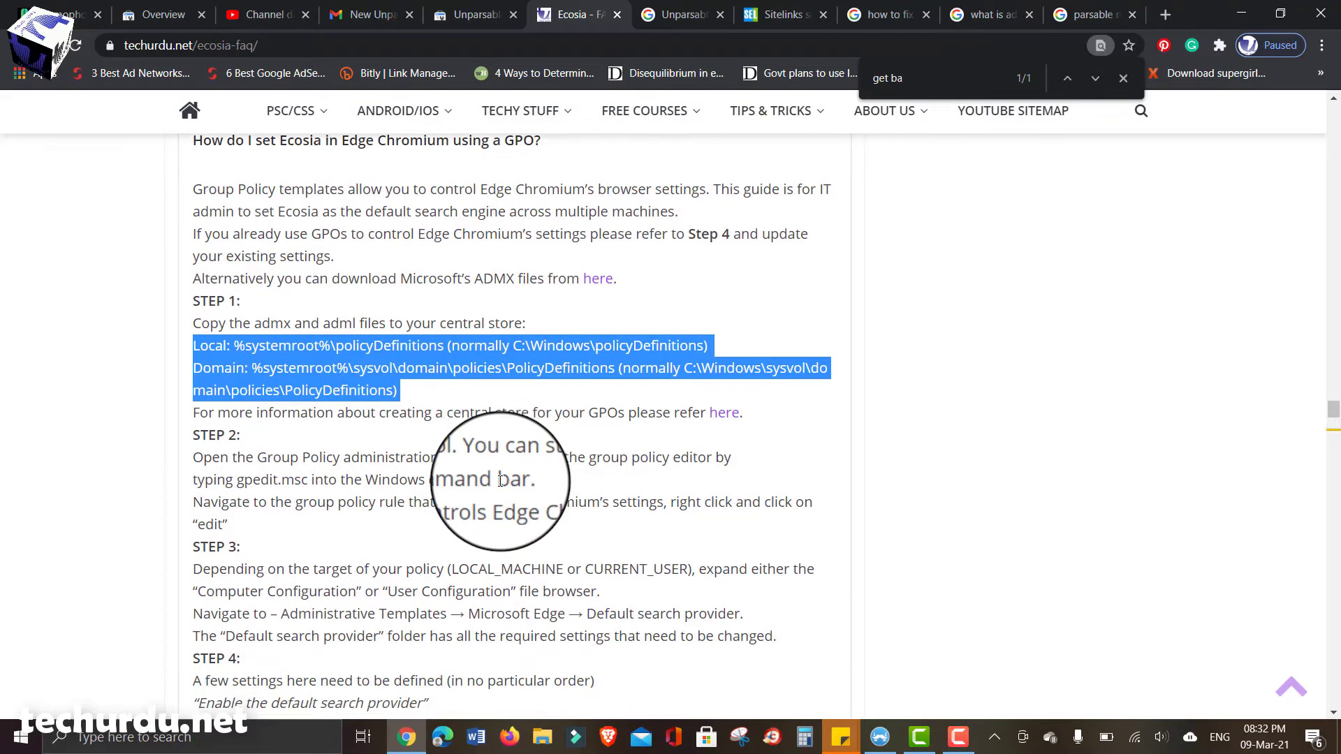
scroll(499, 481, down, 2)
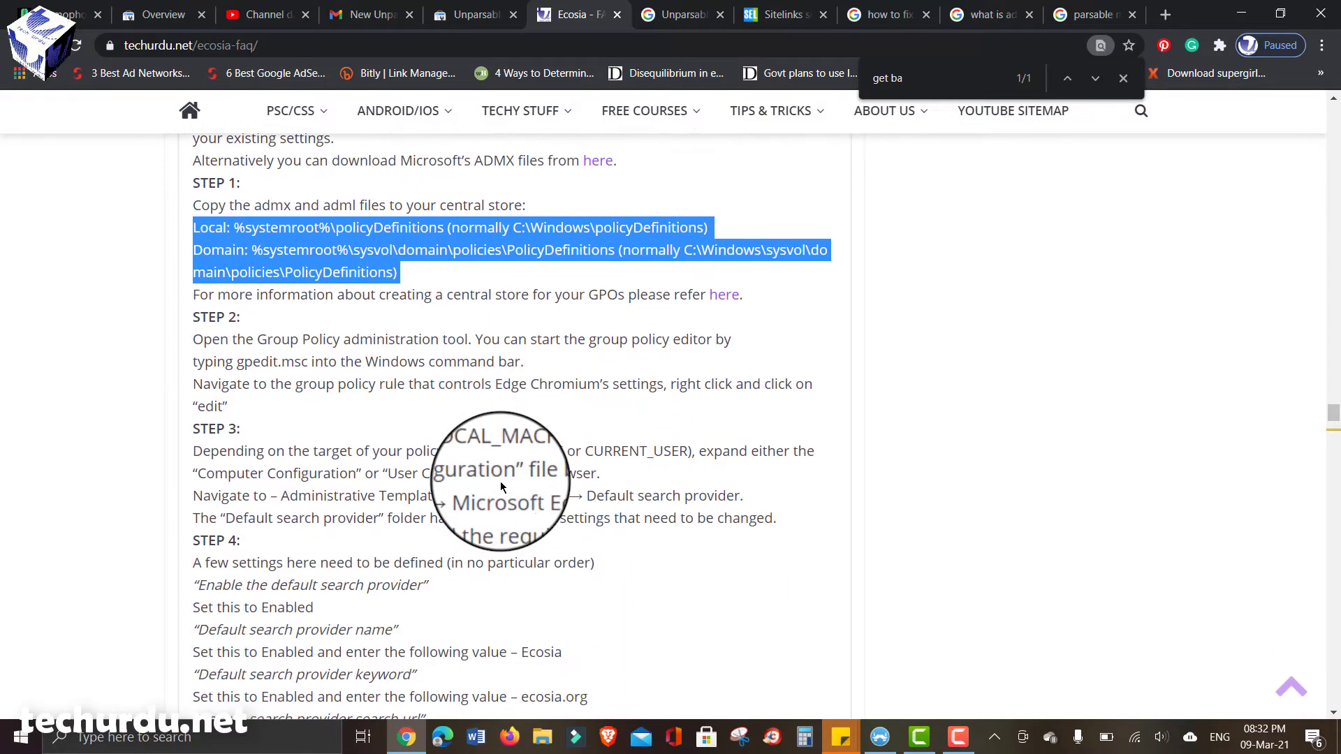
scroll(500, 480, down, 3)
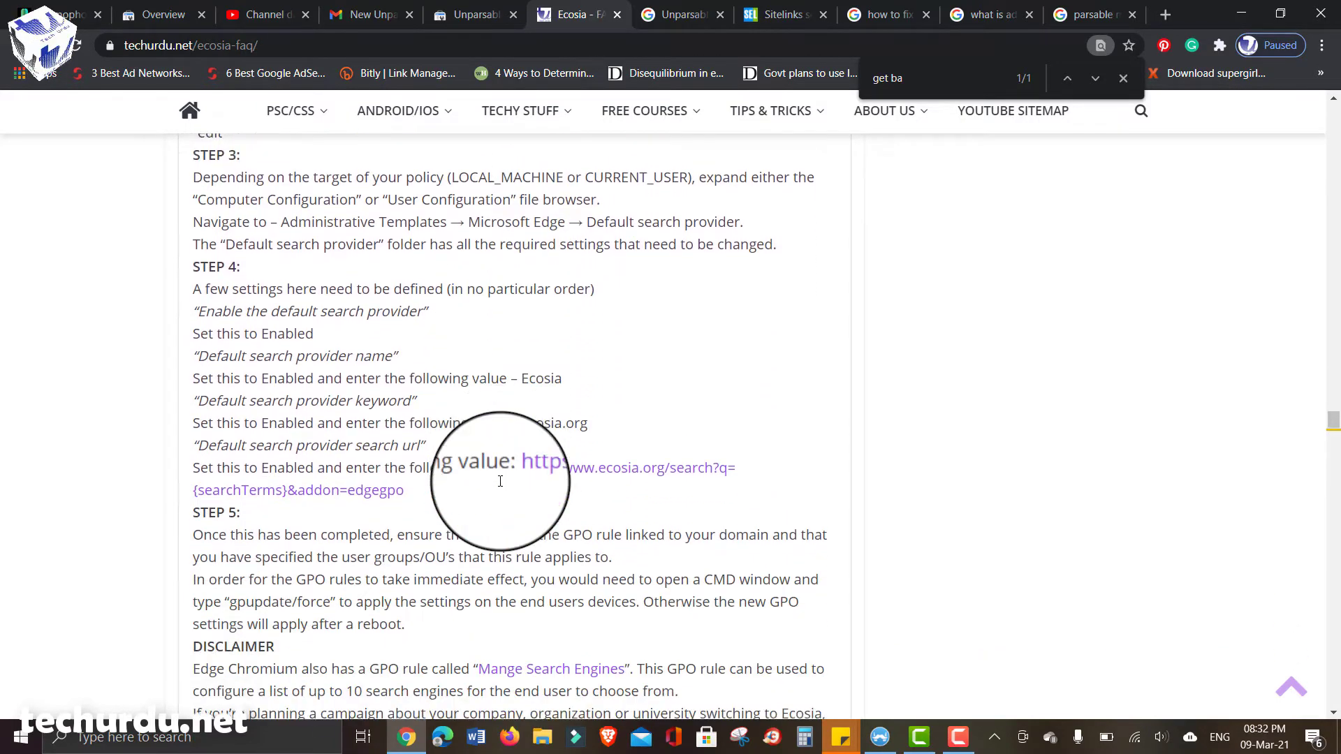
scroll(500, 480, down, 2)
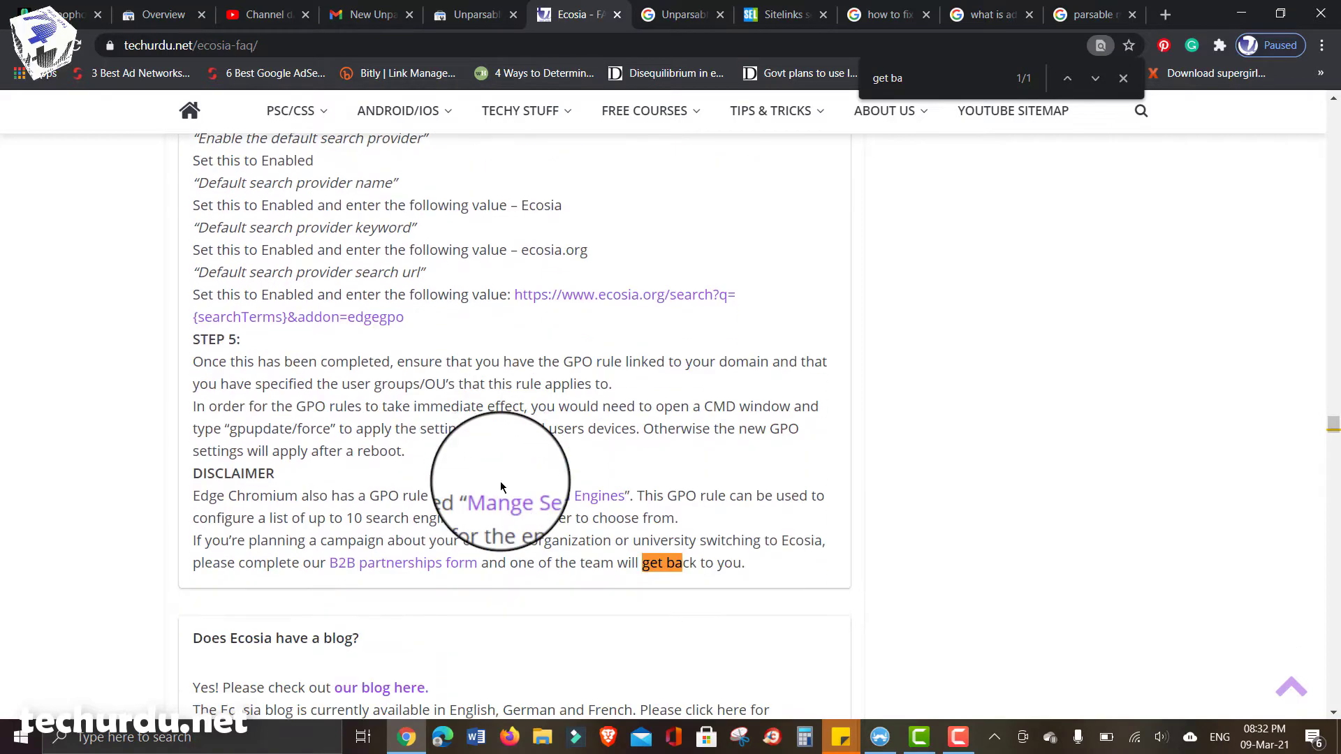
scroll(500, 480, up, 8)
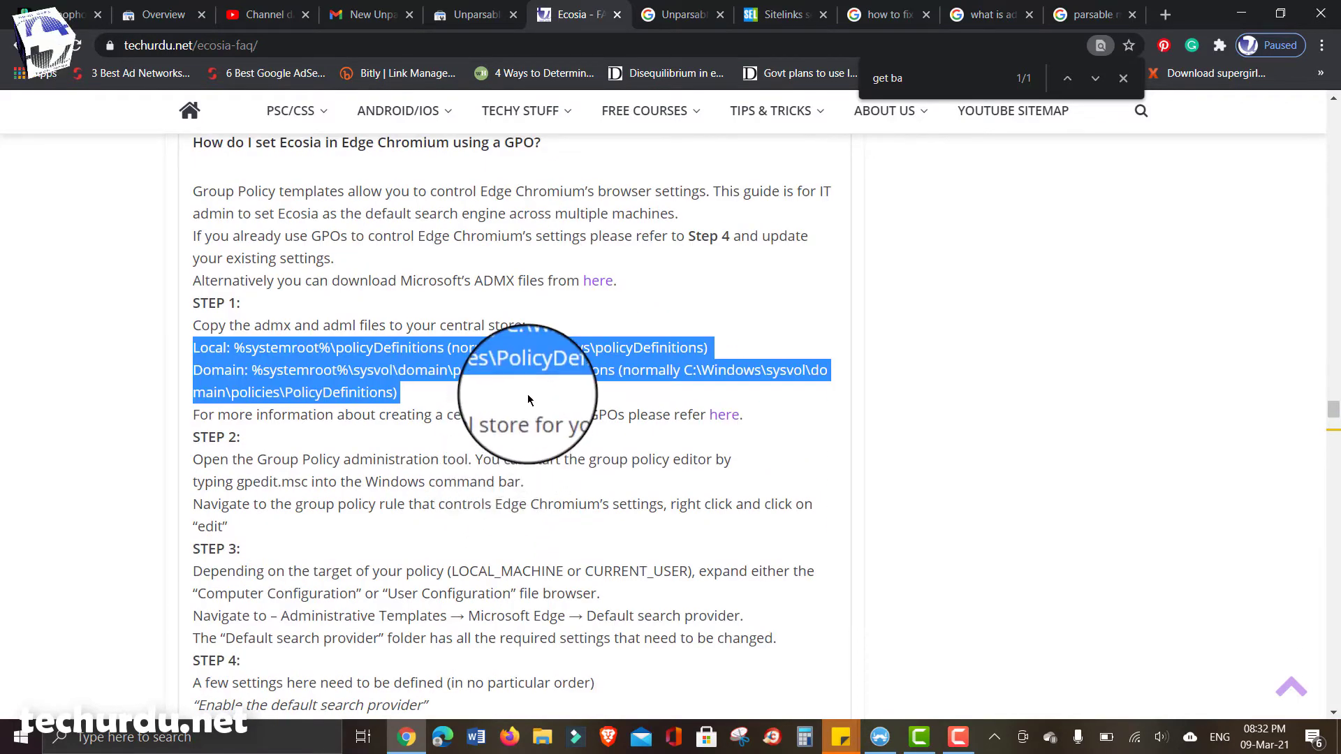
Step: Switch to the Search Console report, and consult the error types table in the Search Console Help article on unparsable structured data
click(475, 14)
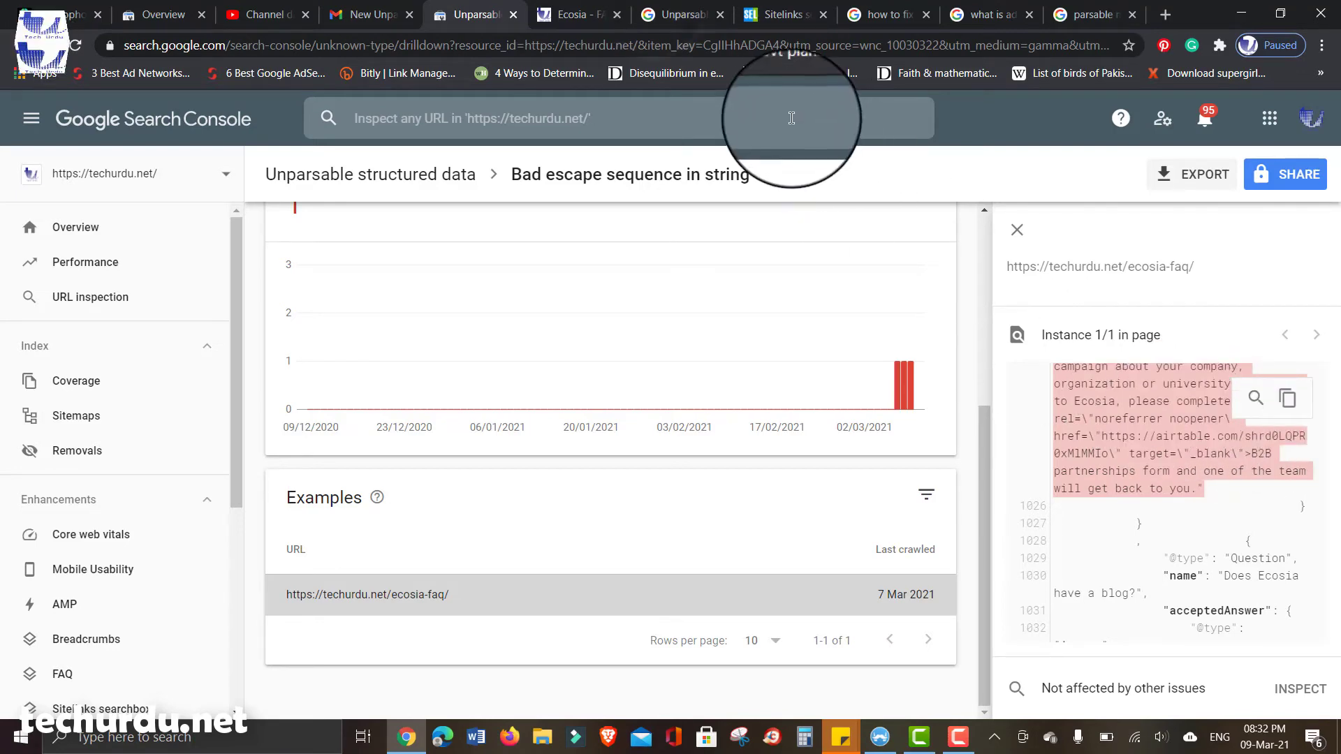
click(669, 14)
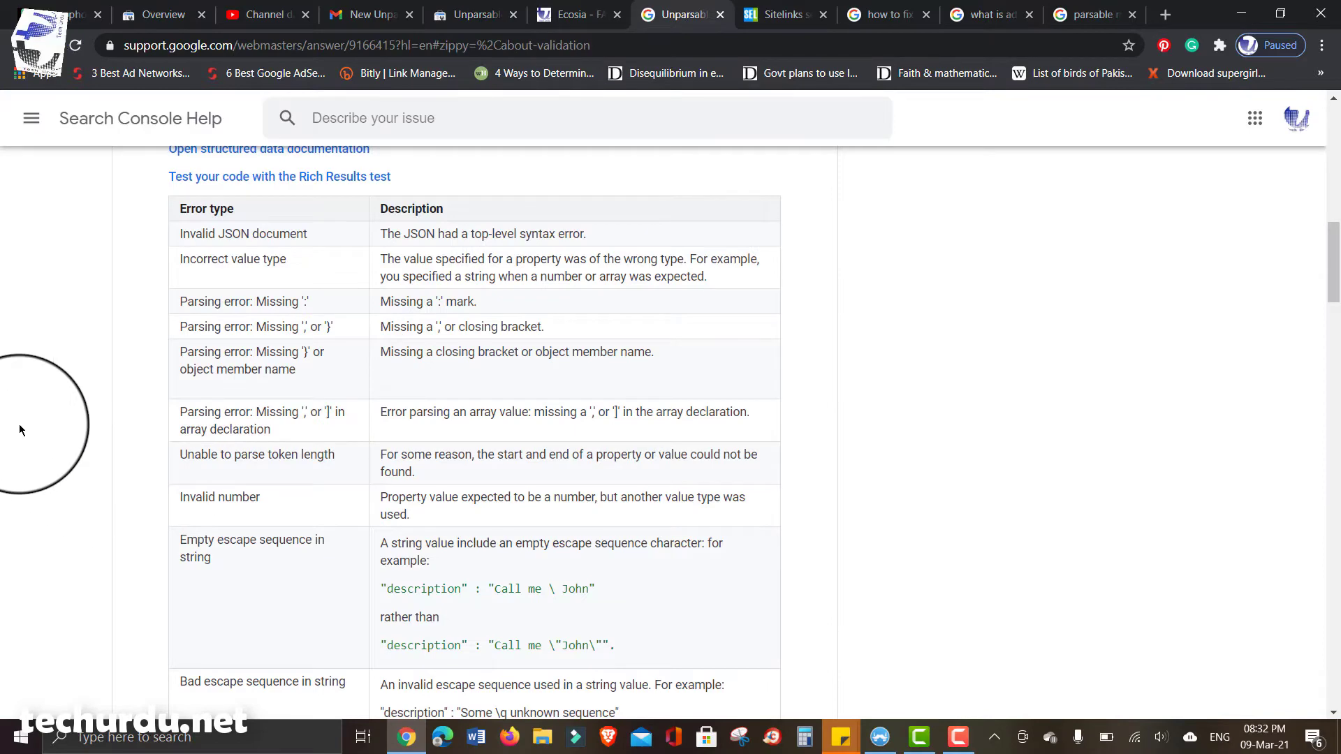
scroll(19, 428, down, 6)
scroll(19, 428, up, 9)
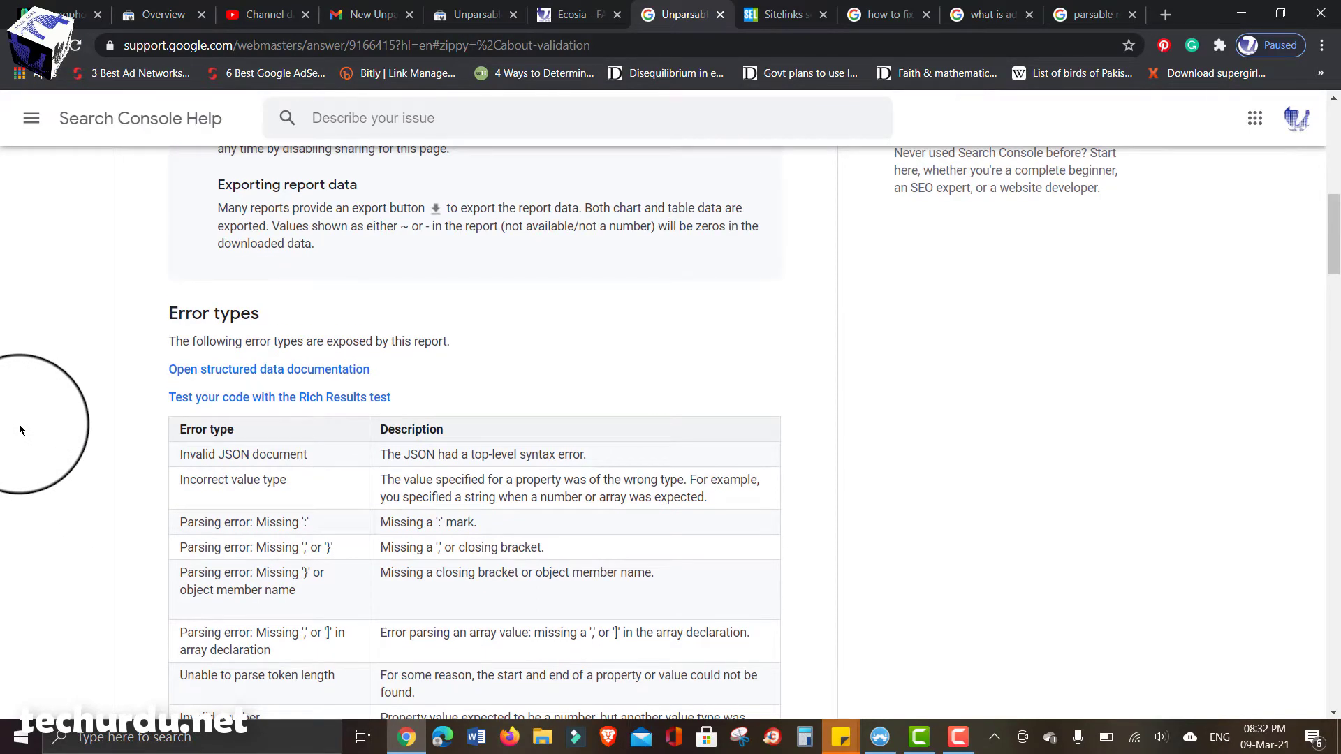
Step: Return to the Ecosia FAQ page and open its post in the WordPress editor
click(546, 7)
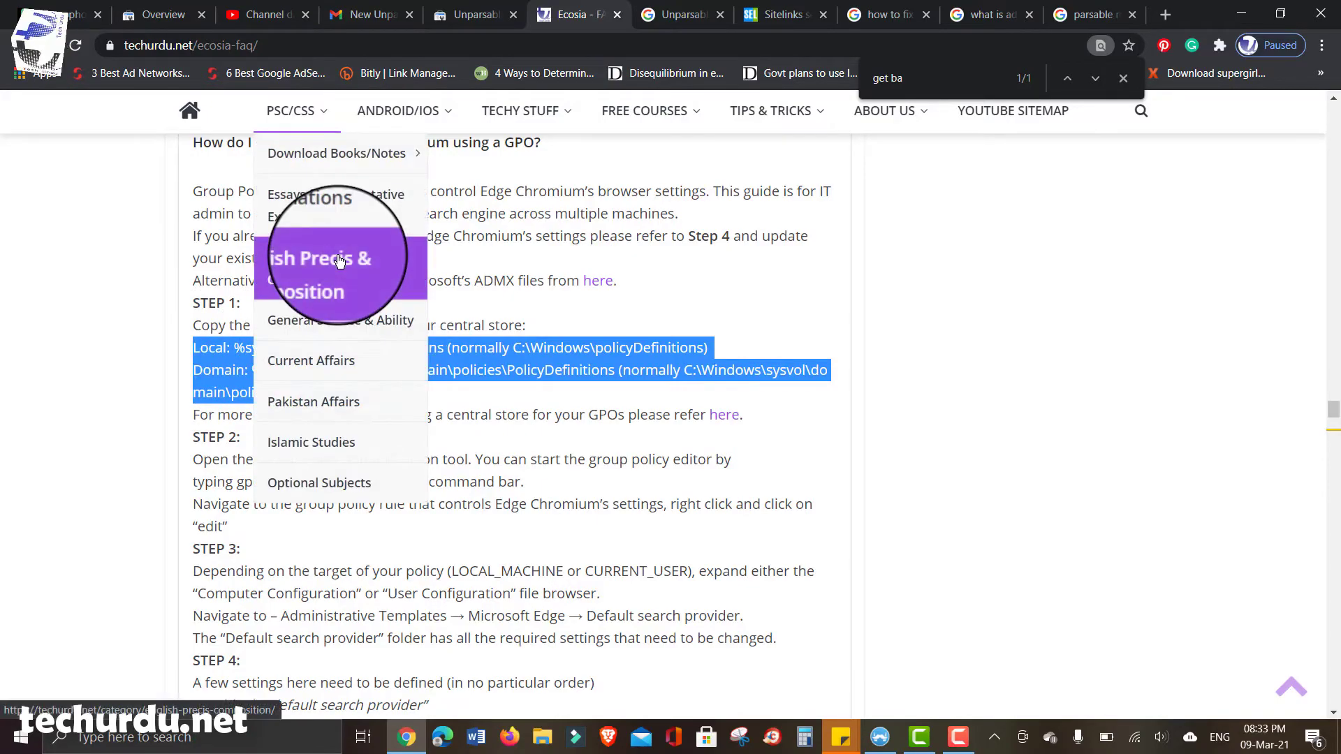
scroll(160, 328, down, 10)
scroll(161, 329, up, 20)
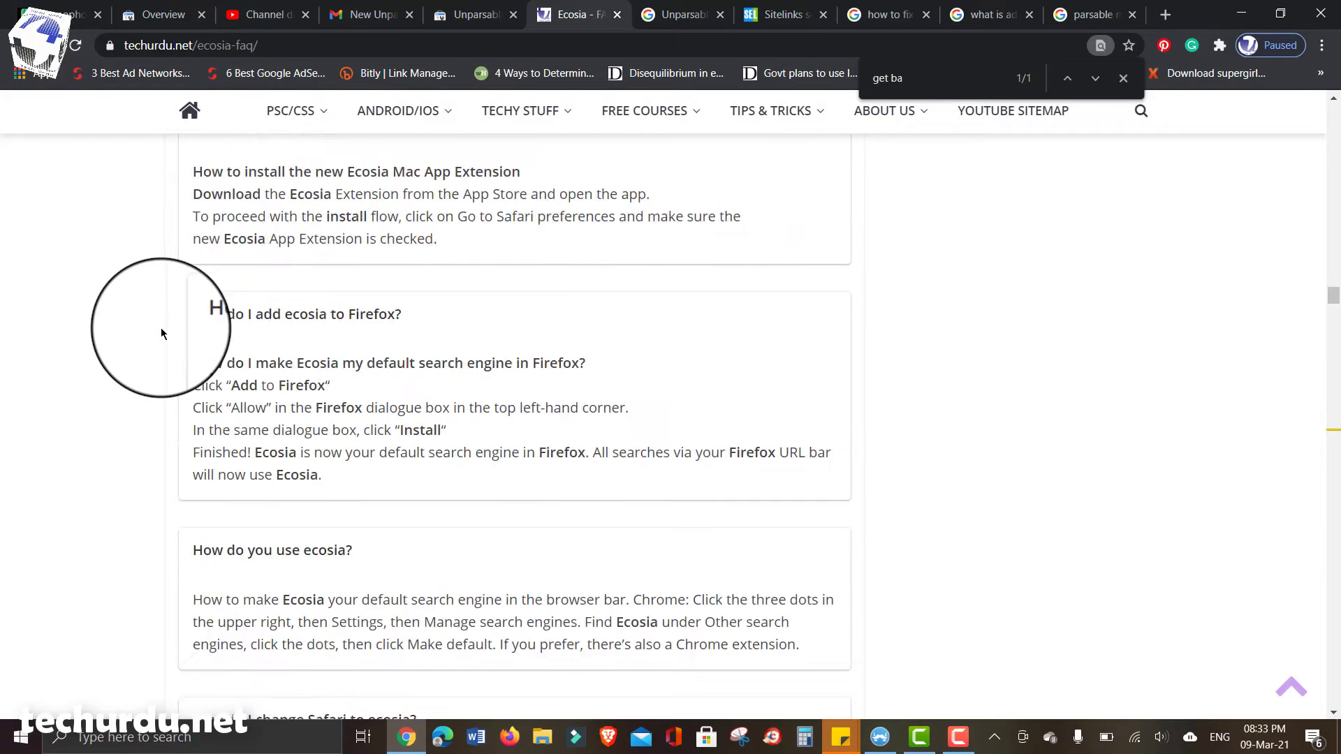
scroll(161, 328, up, 5)
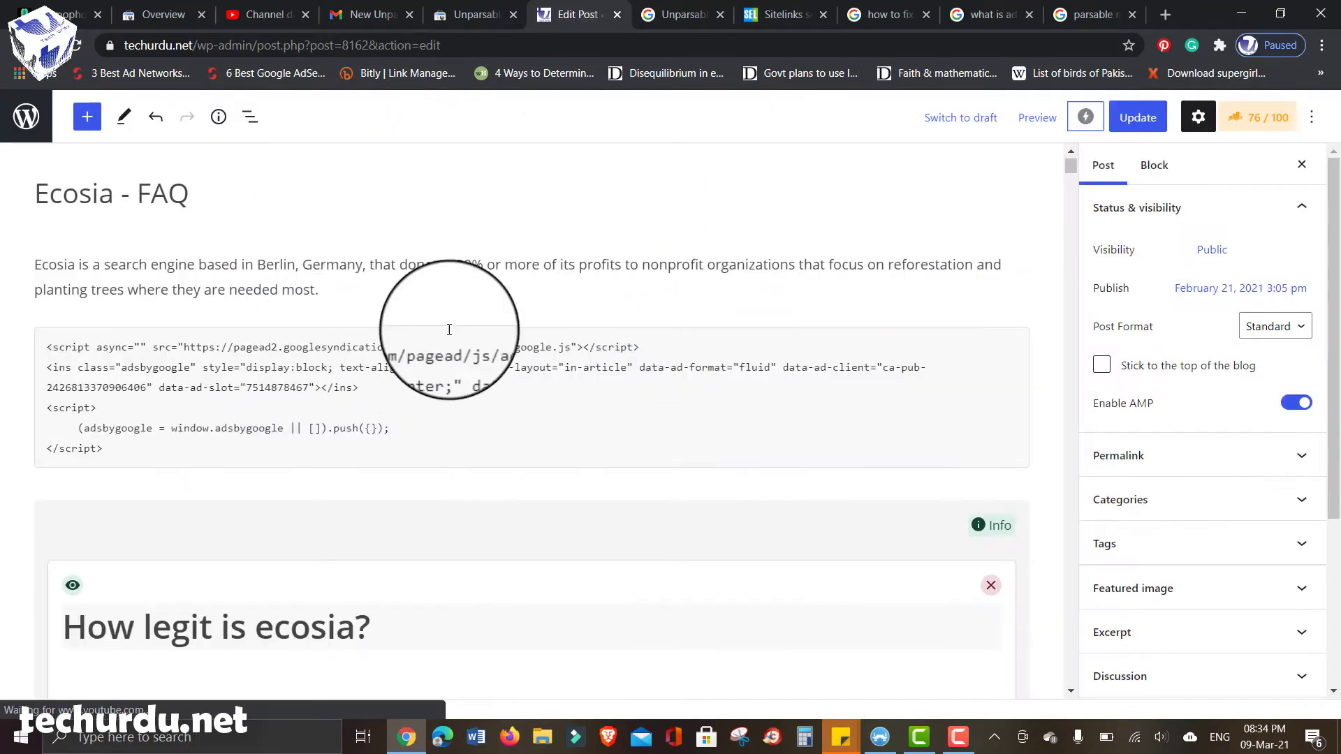
Step: Look through the FAQ entries in the post editor to locate the Edge Chromium GPO answer
scroll(683, 381, down, 5)
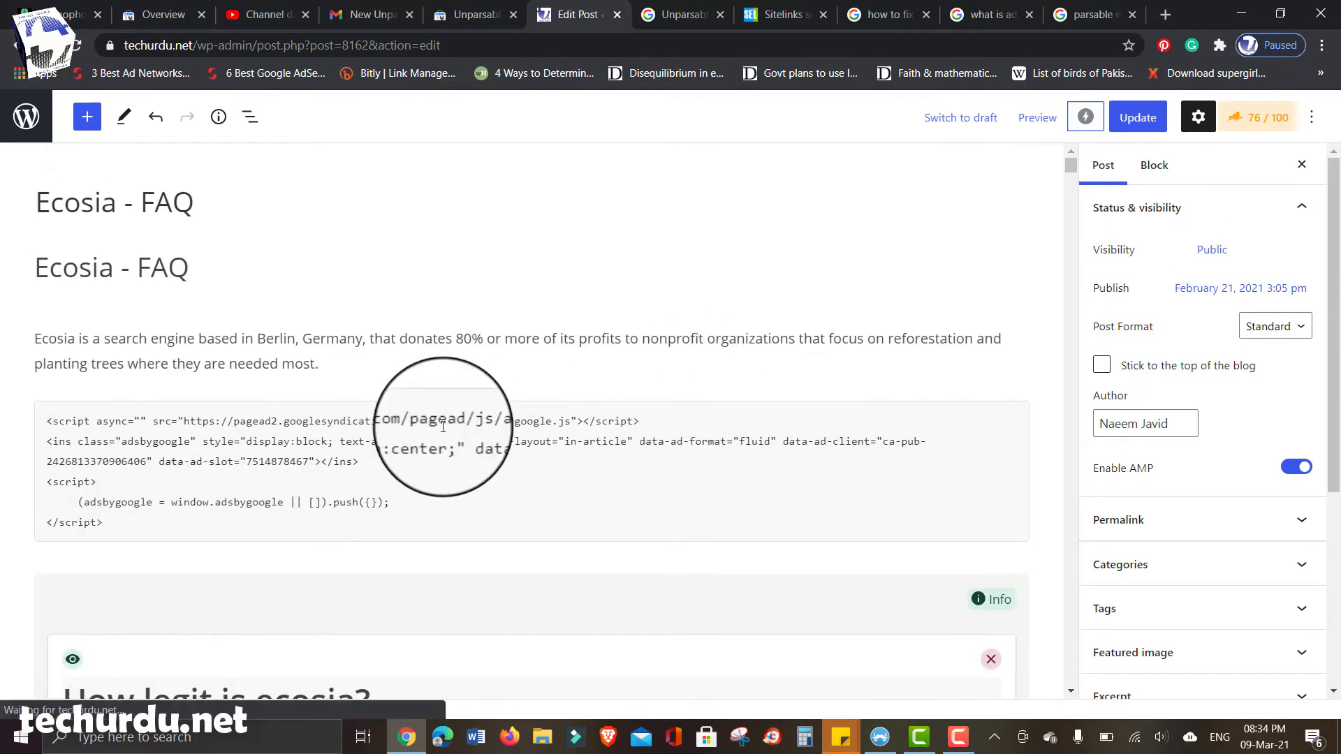
scroll(443, 419, down, 3)
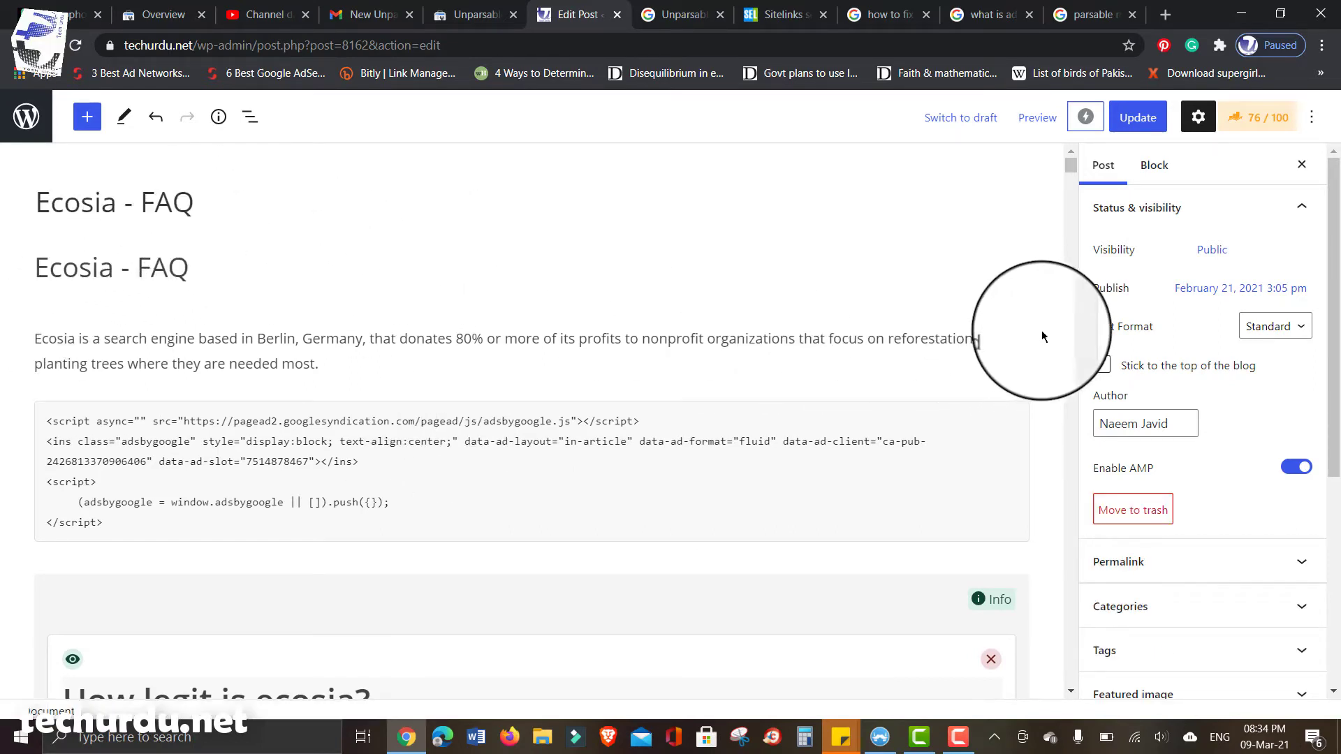
scroll(1040, 335, down, 1)
scroll(488, 438, down, 2)
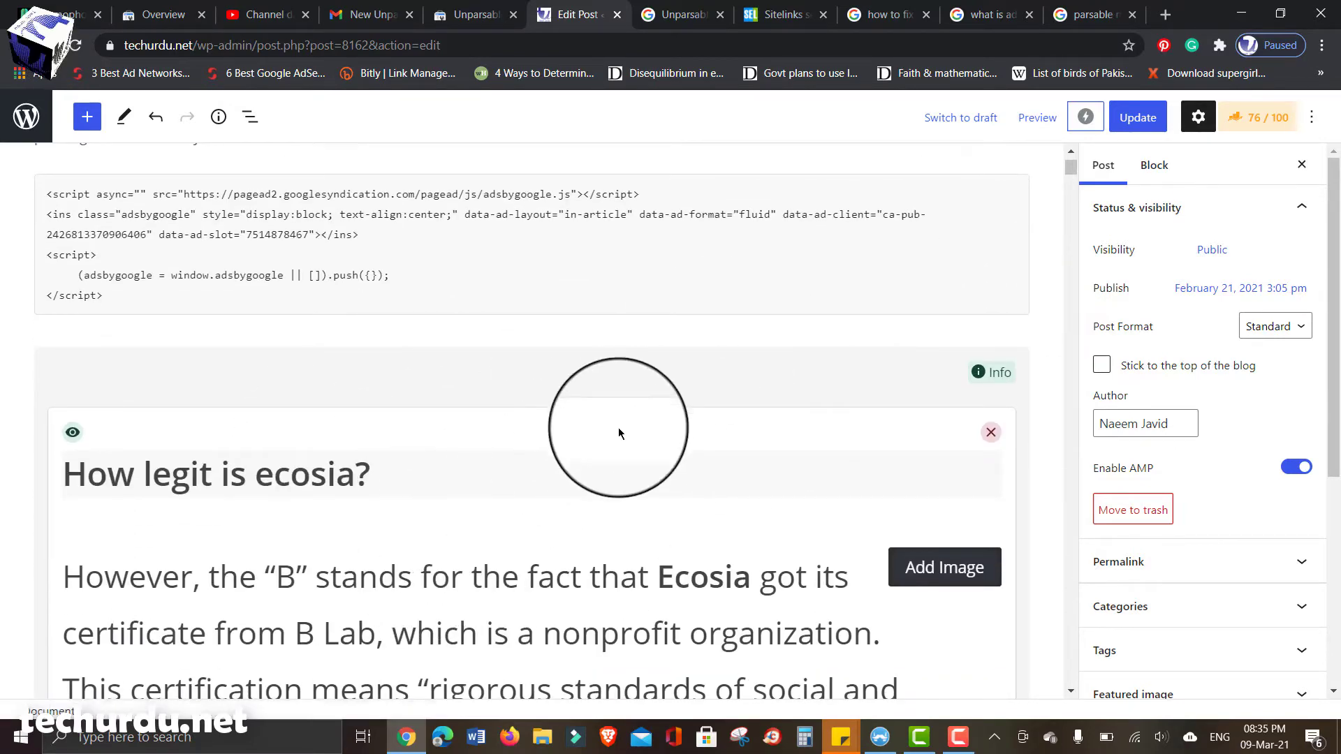
scroll(447, 587, down, 5)
scroll(441, 593, down, 20)
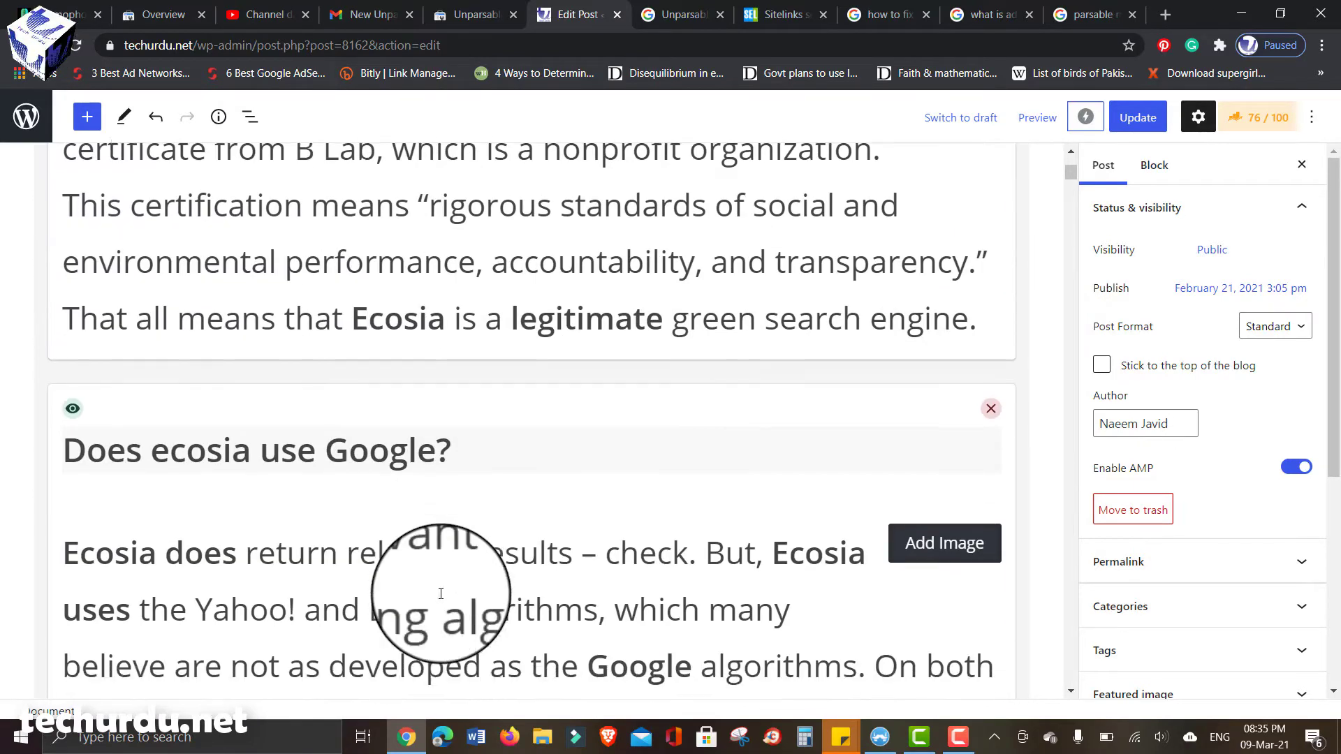
scroll(440, 592, down, 10)
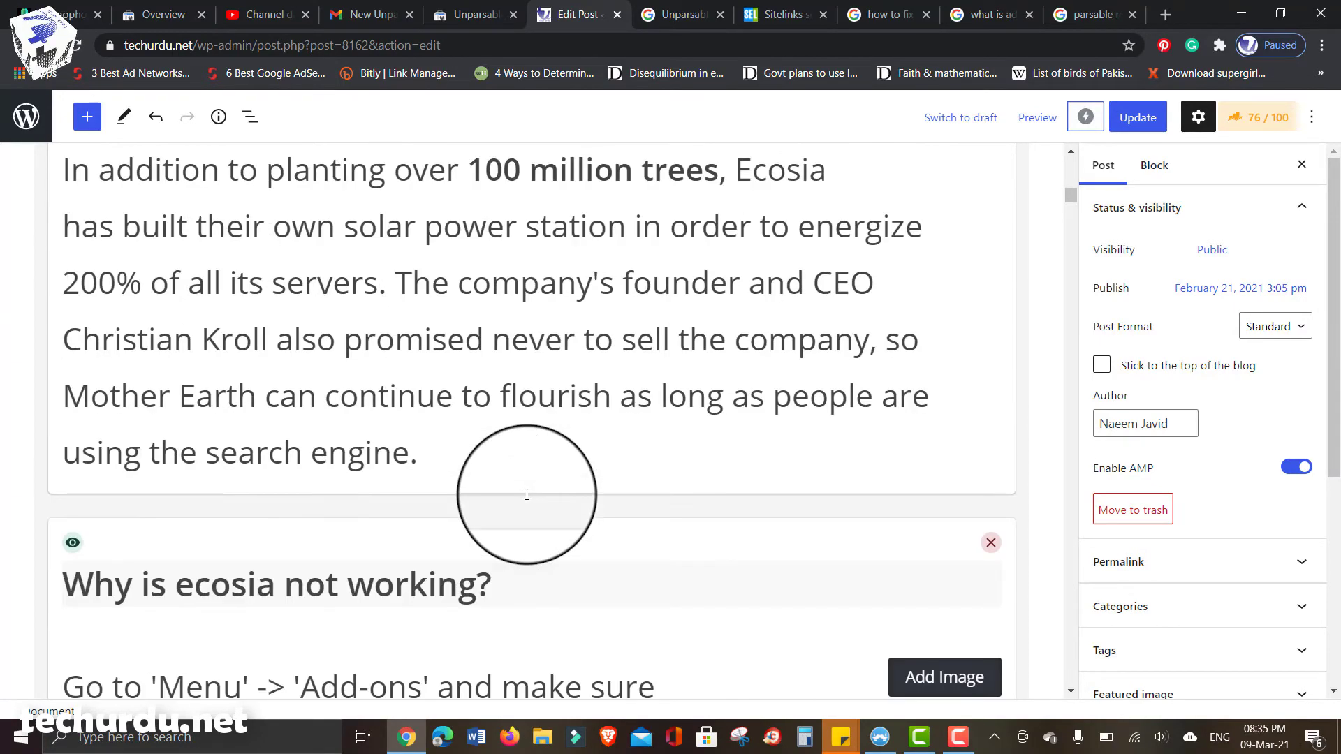
scroll(526, 495, down, 10)
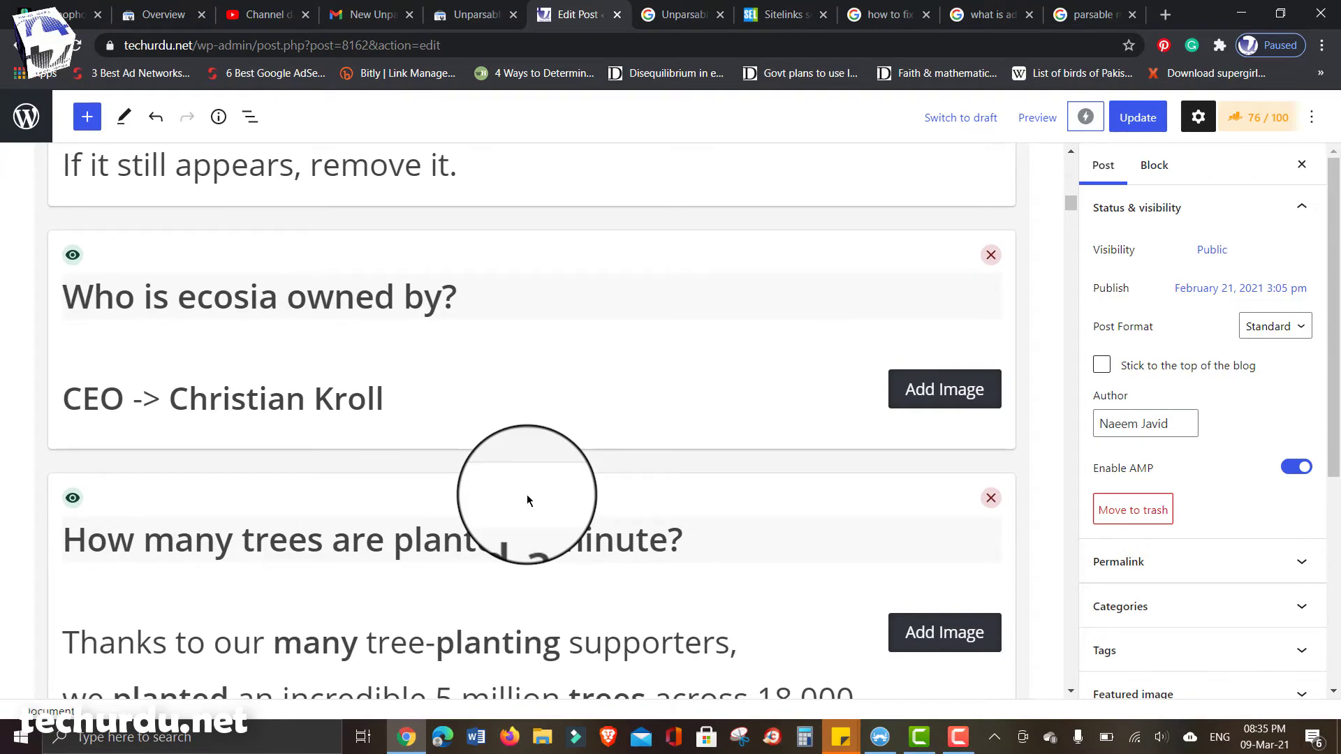
scroll(526, 500, down, 5)
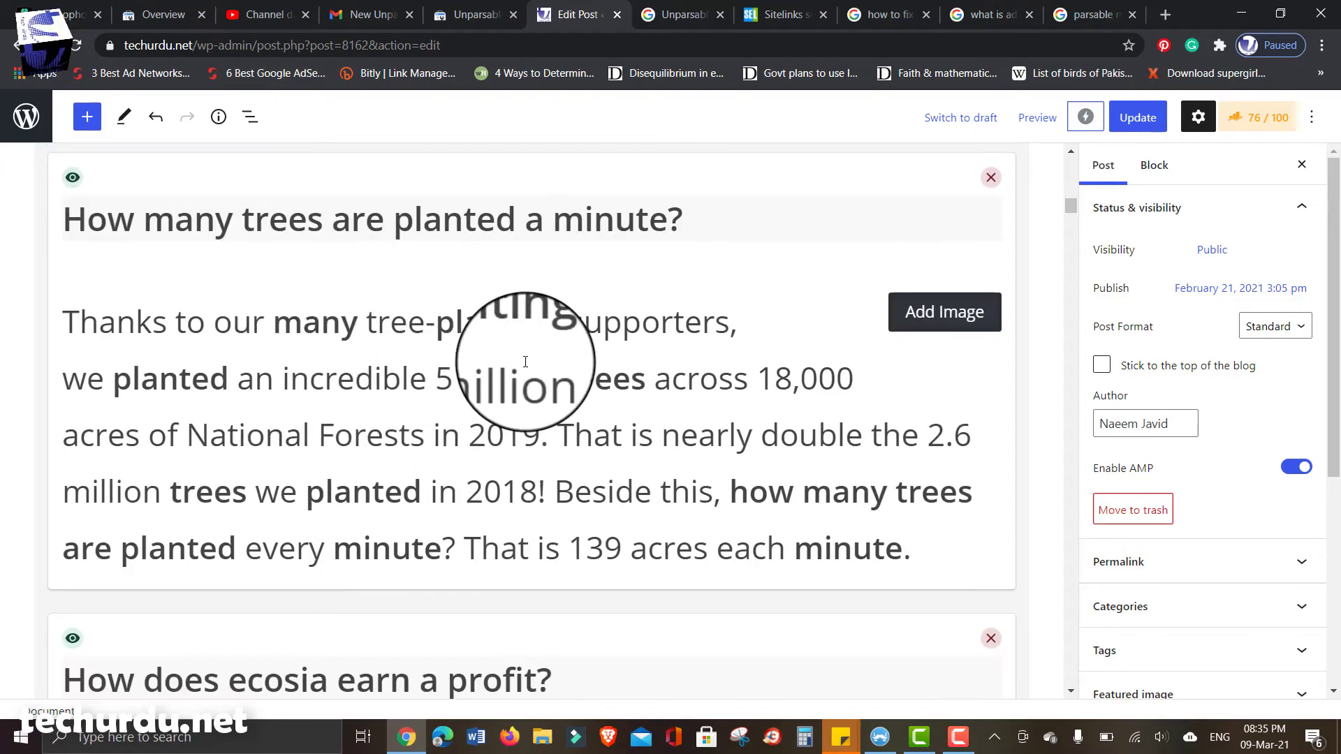
scroll(525, 356, down, 6)
scroll(525, 361, down, 15)
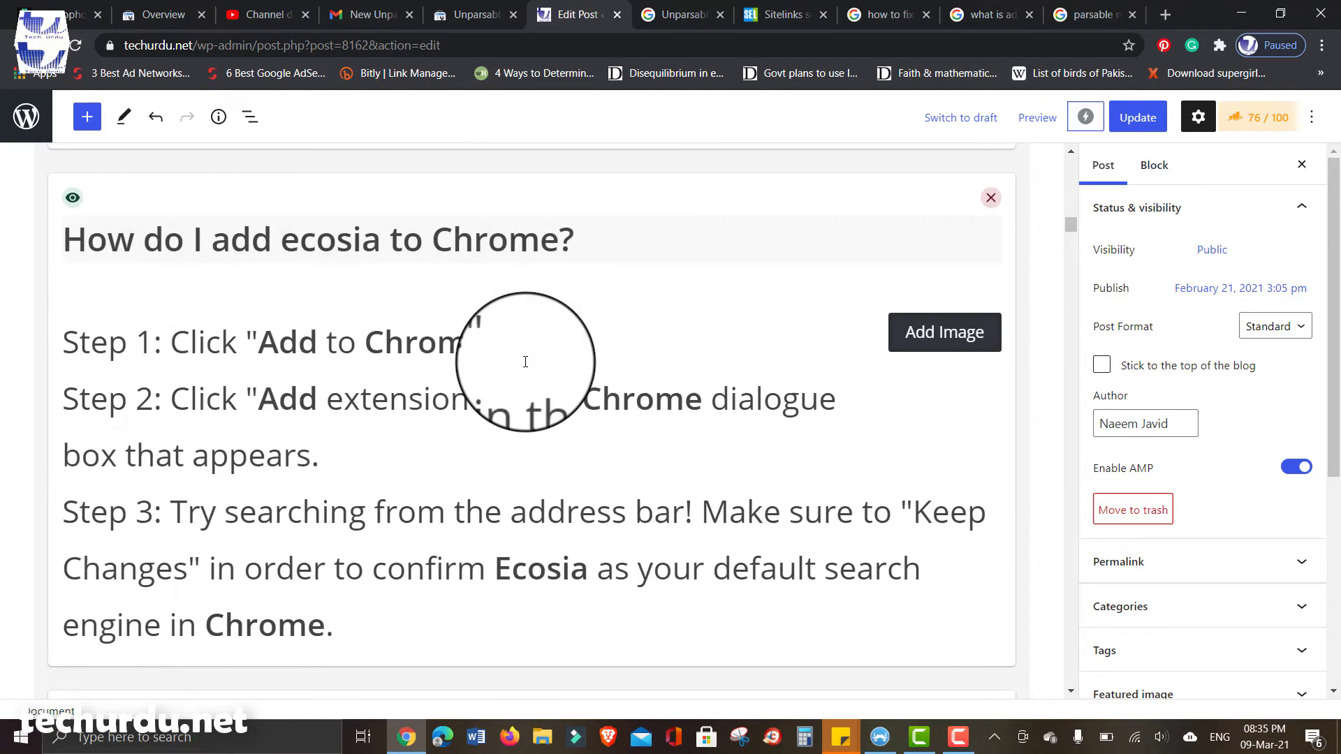
scroll(525, 361, down, 20)
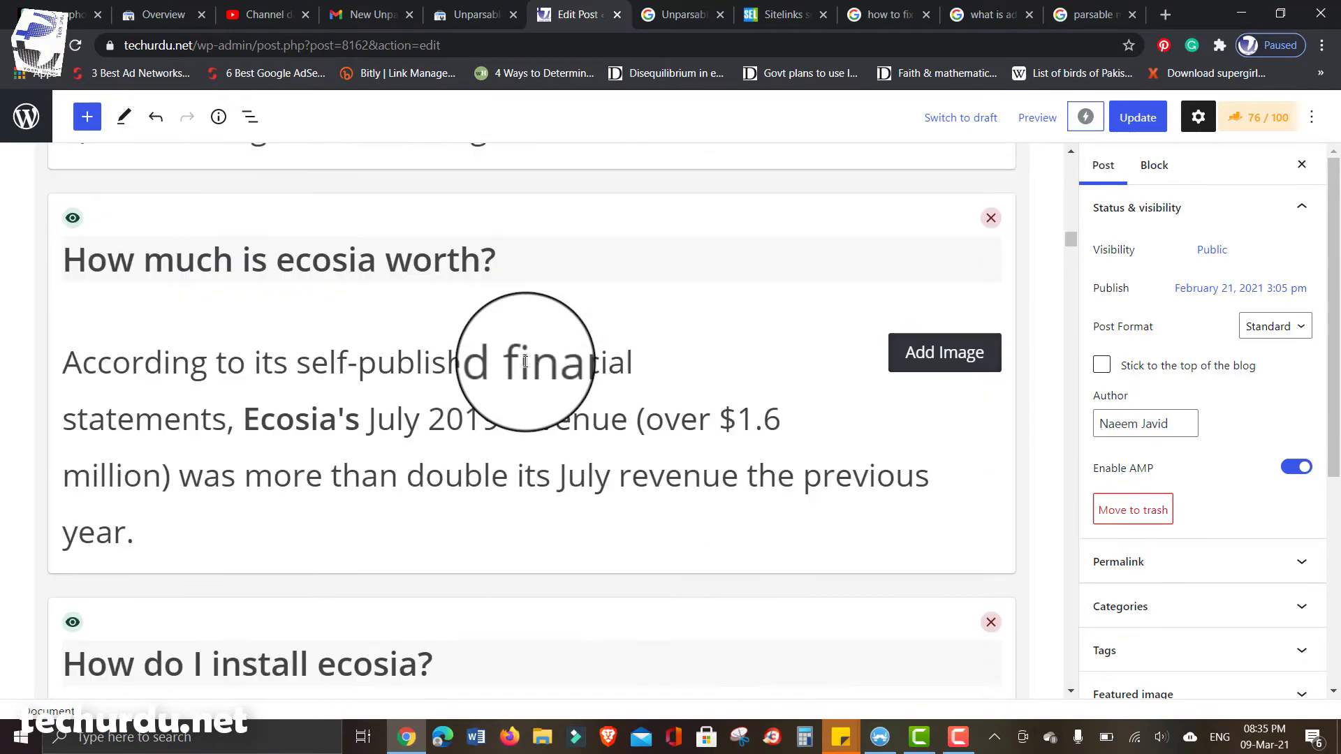
scroll(525, 361, down, 12)
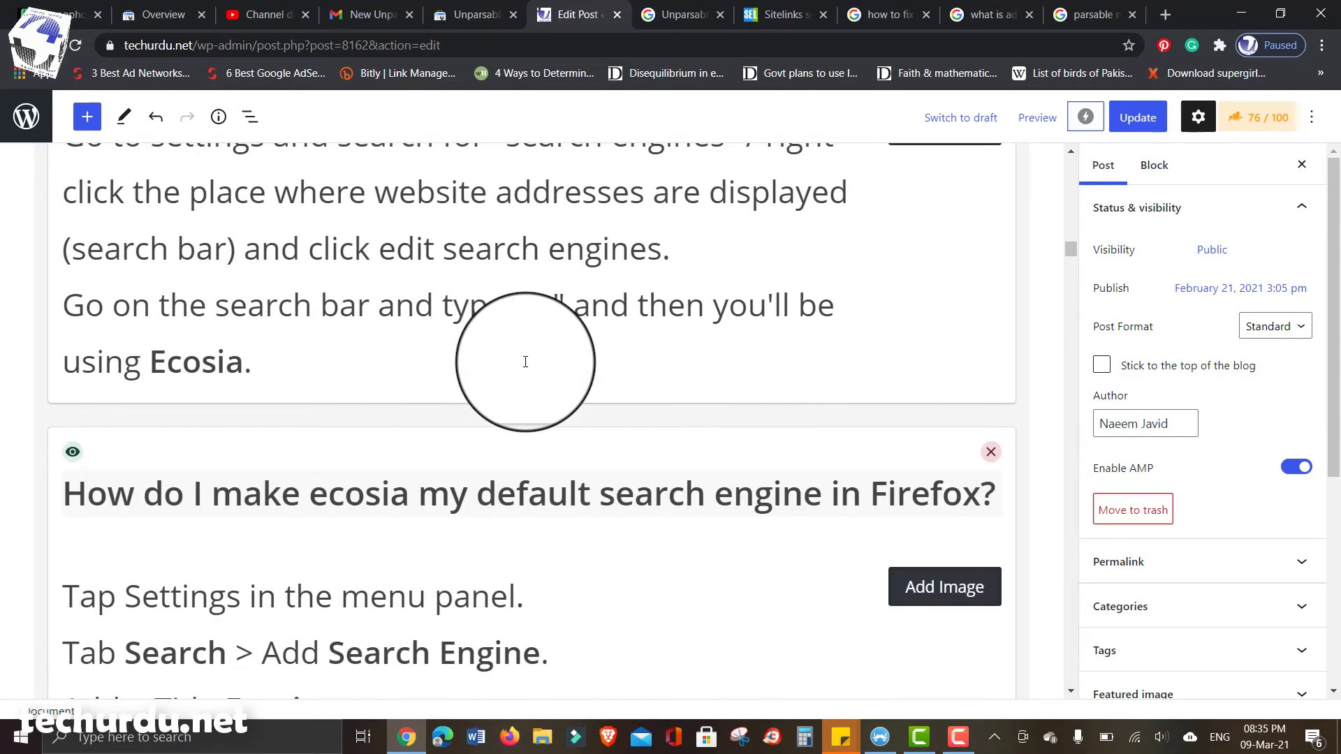
scroll(525, 361, down, 5)
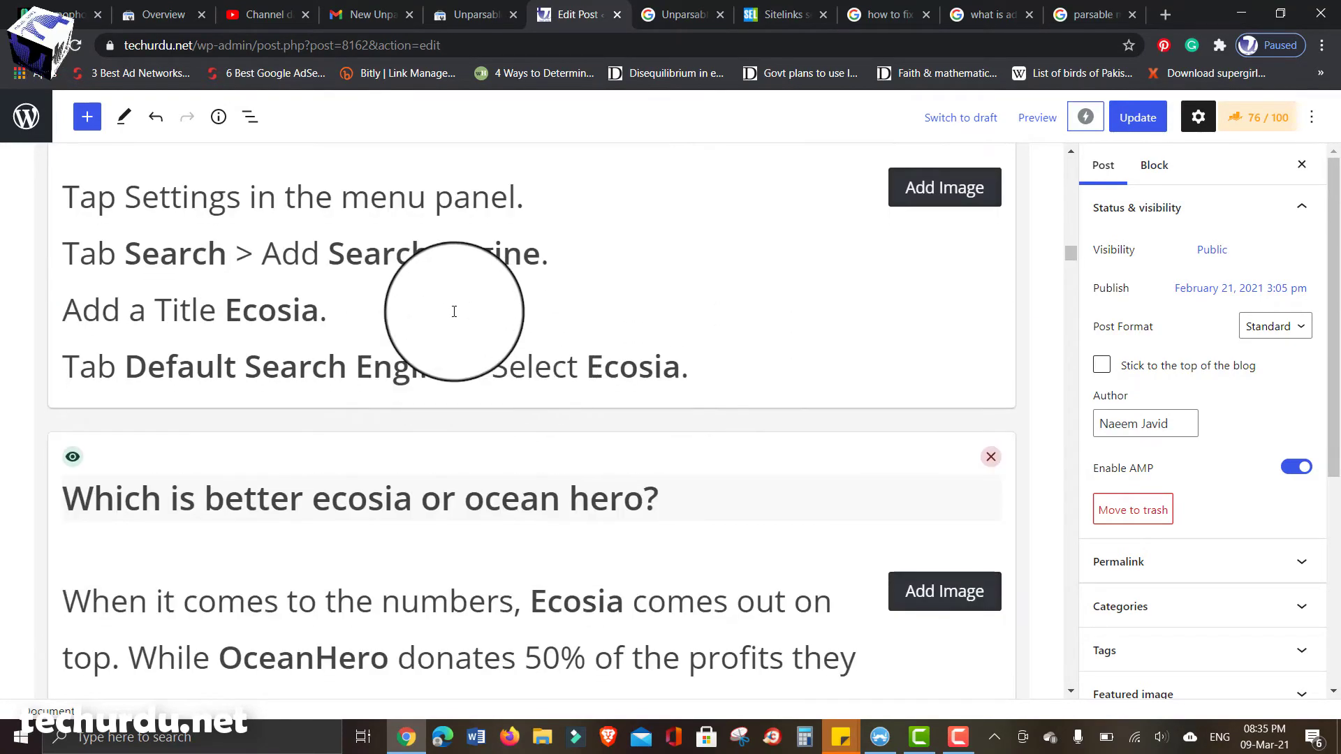
scroll(540, 571, down, 16)
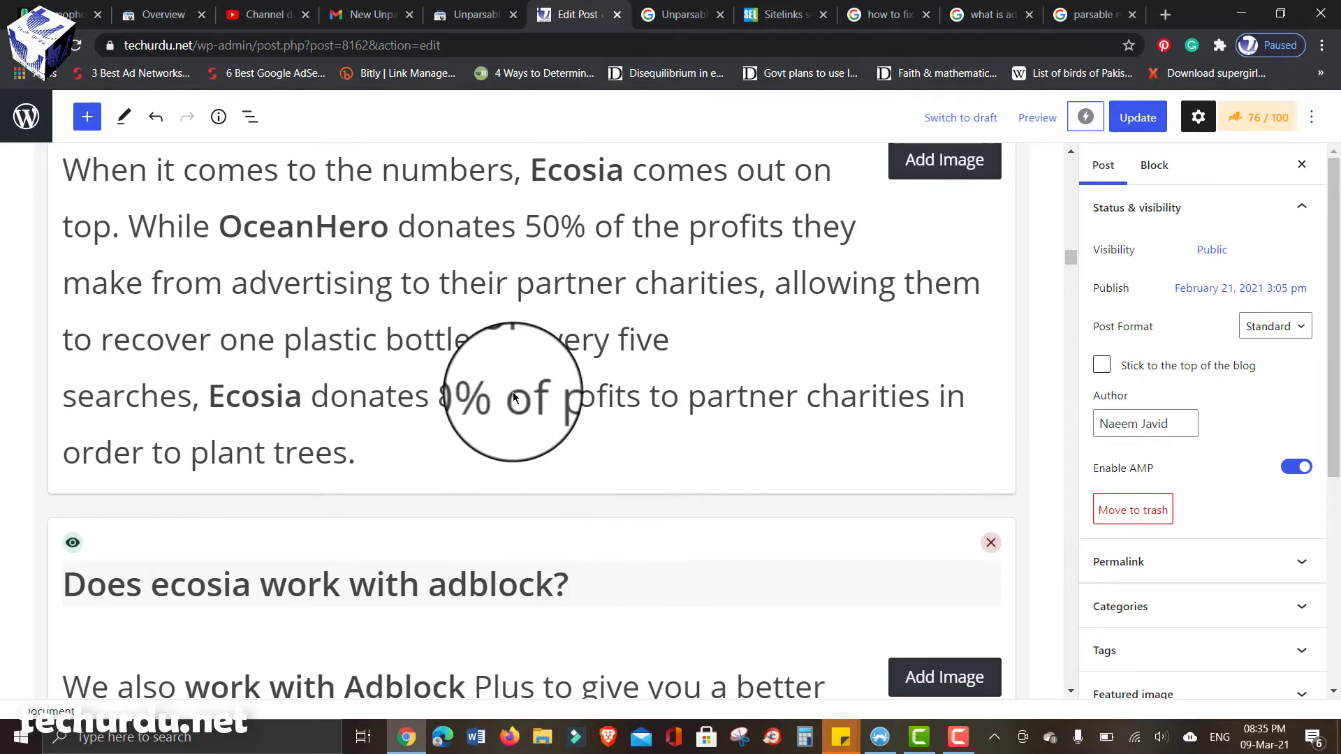
scroll(512, 391, down, 20)
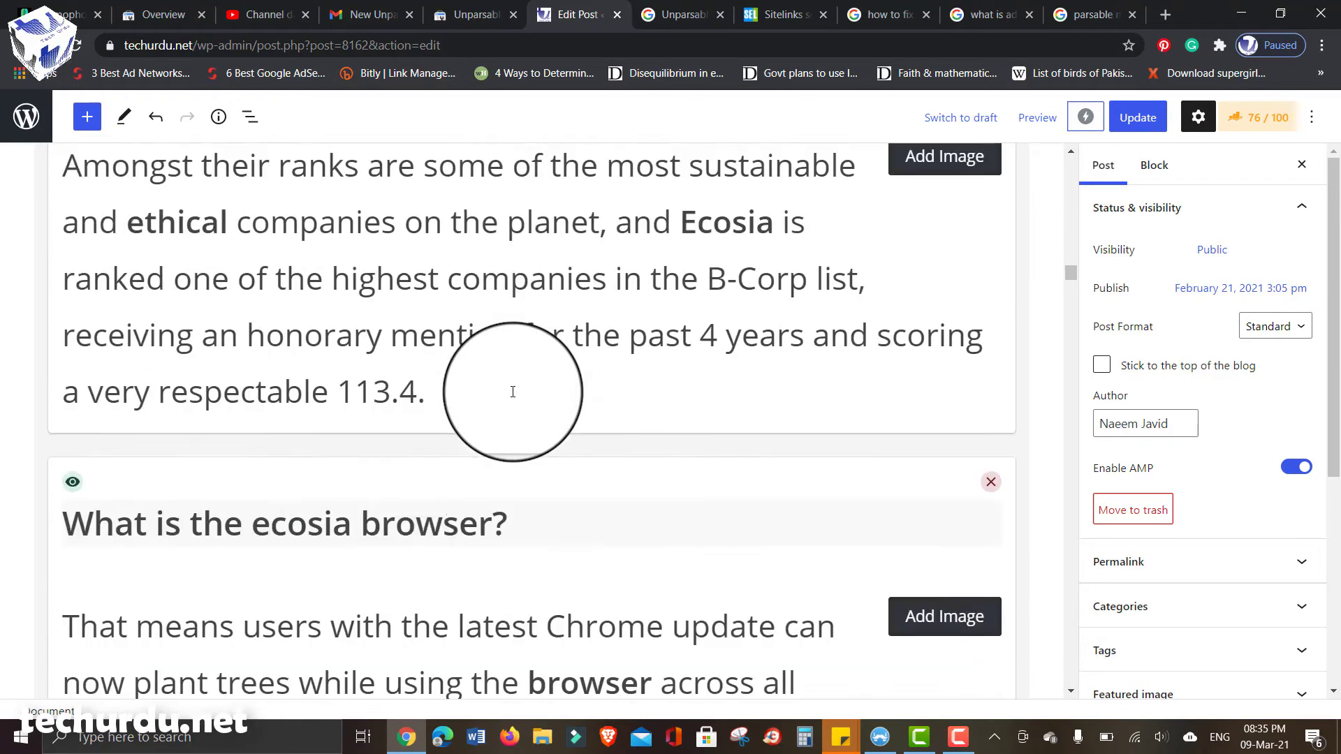
scroll(512, 391, down, 20)
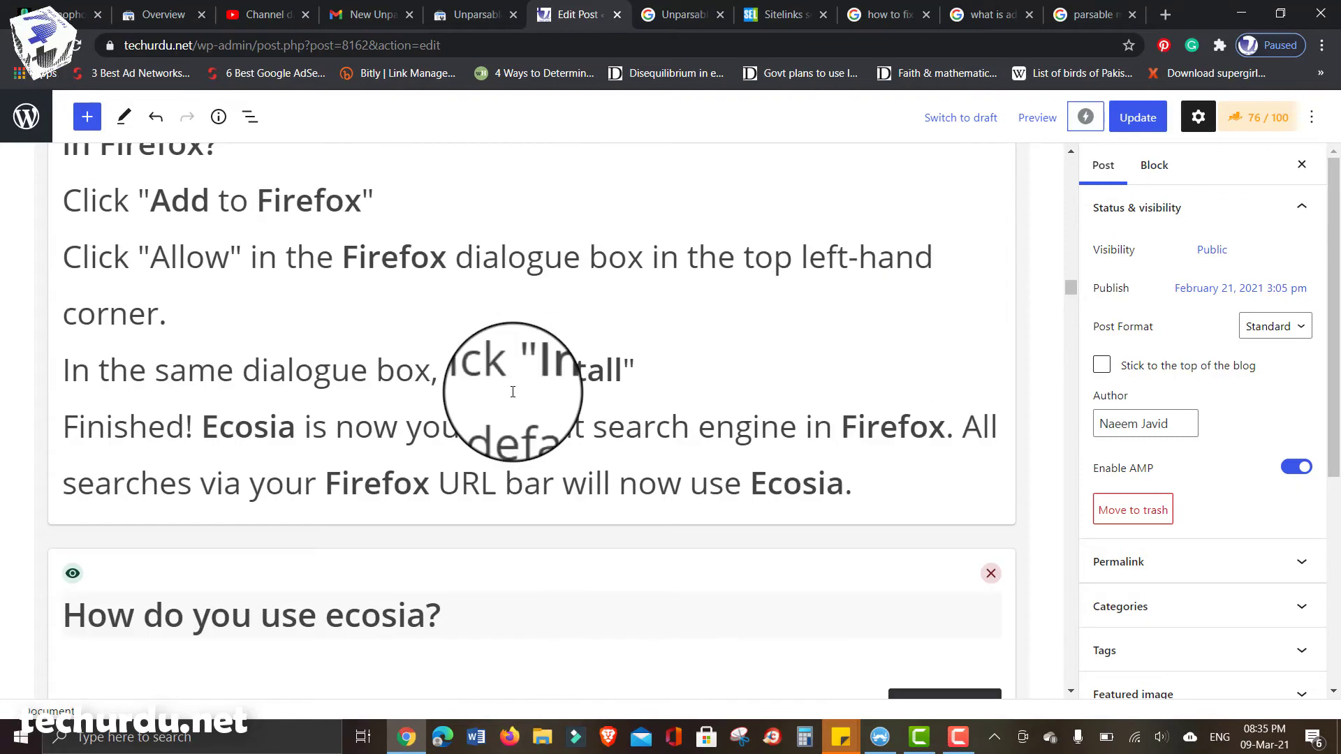
scroll(513, 392, down, 14)
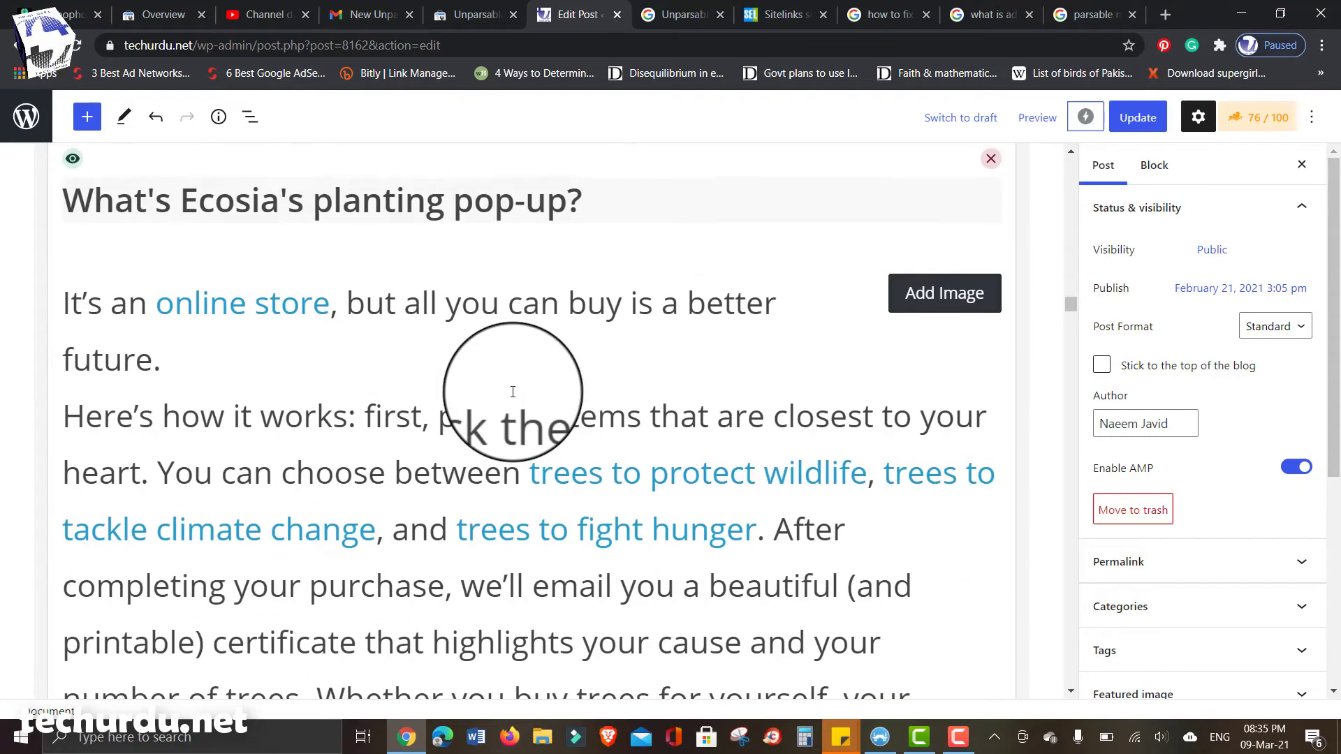
scroll(513, 392, down, 5)
scroll(512, 392, down, 15)
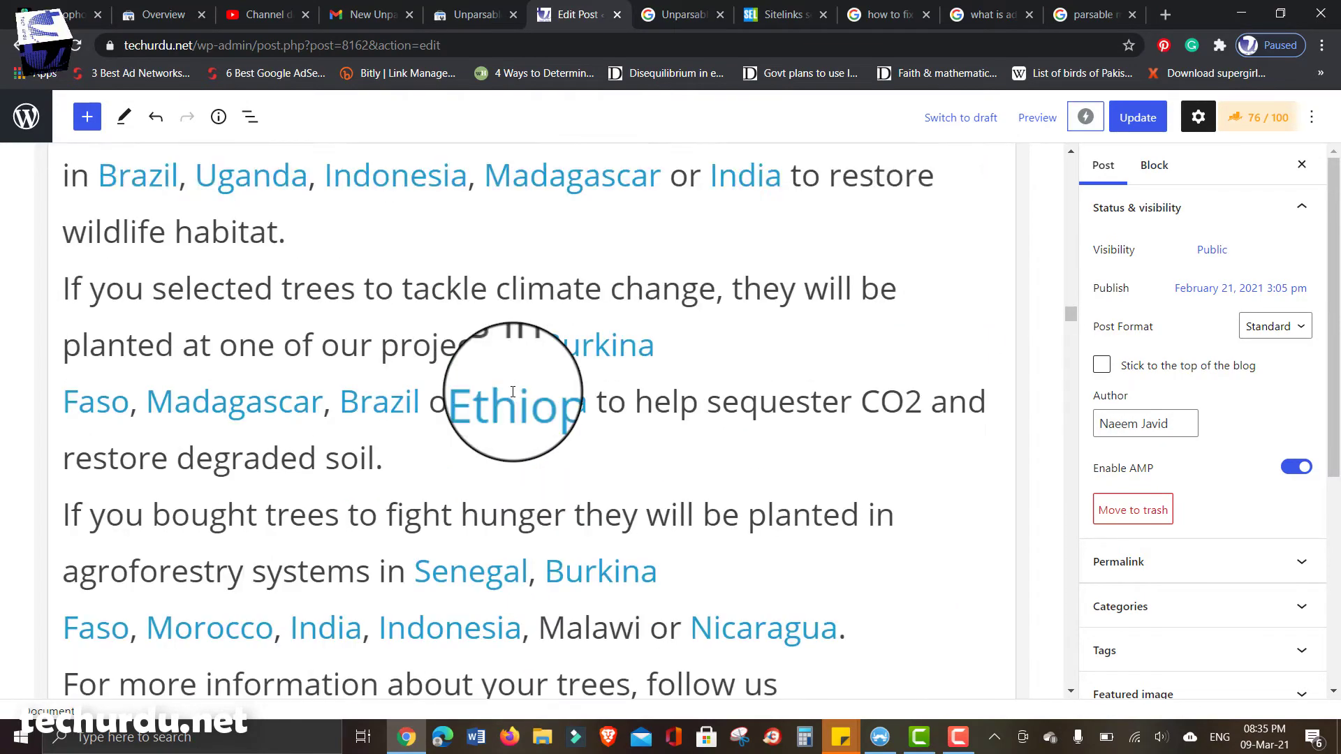
scroll(513, 391, down, 5)
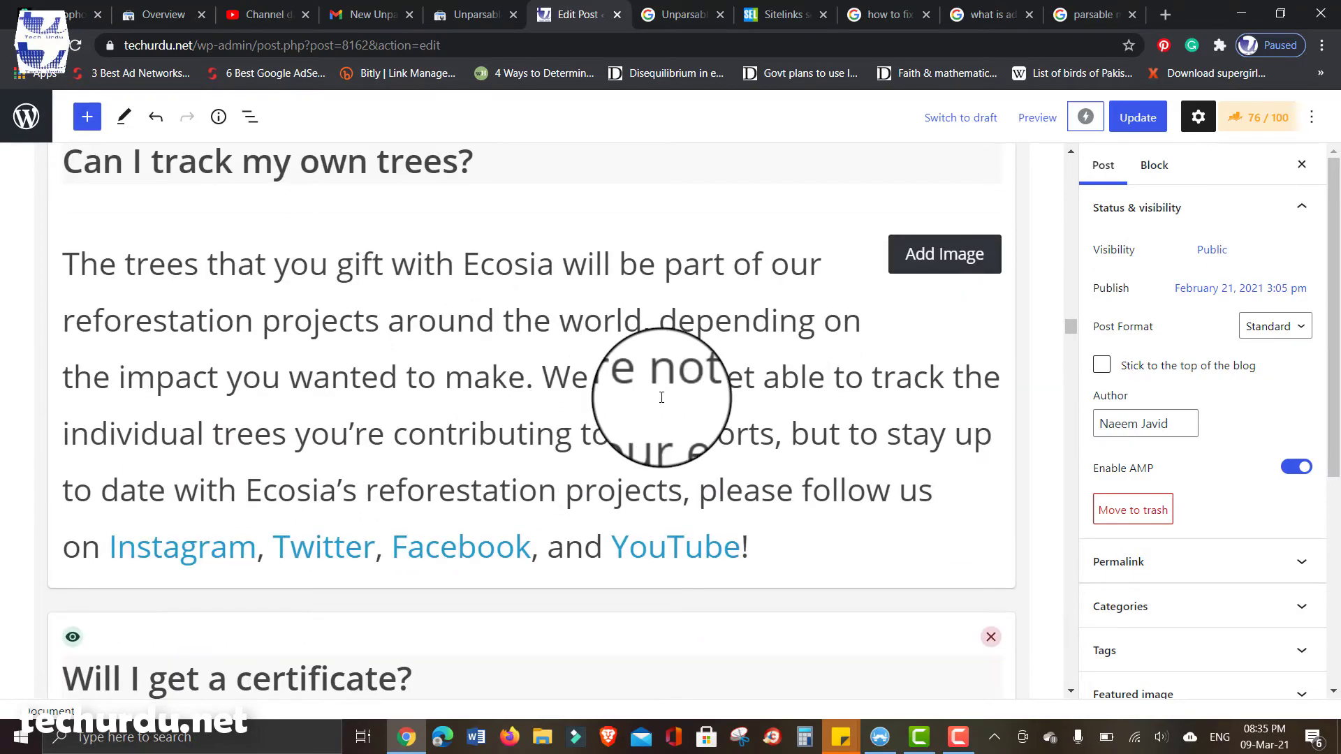
scroll(658, 389, down, 12)
scroll(662, 397, down, 15)
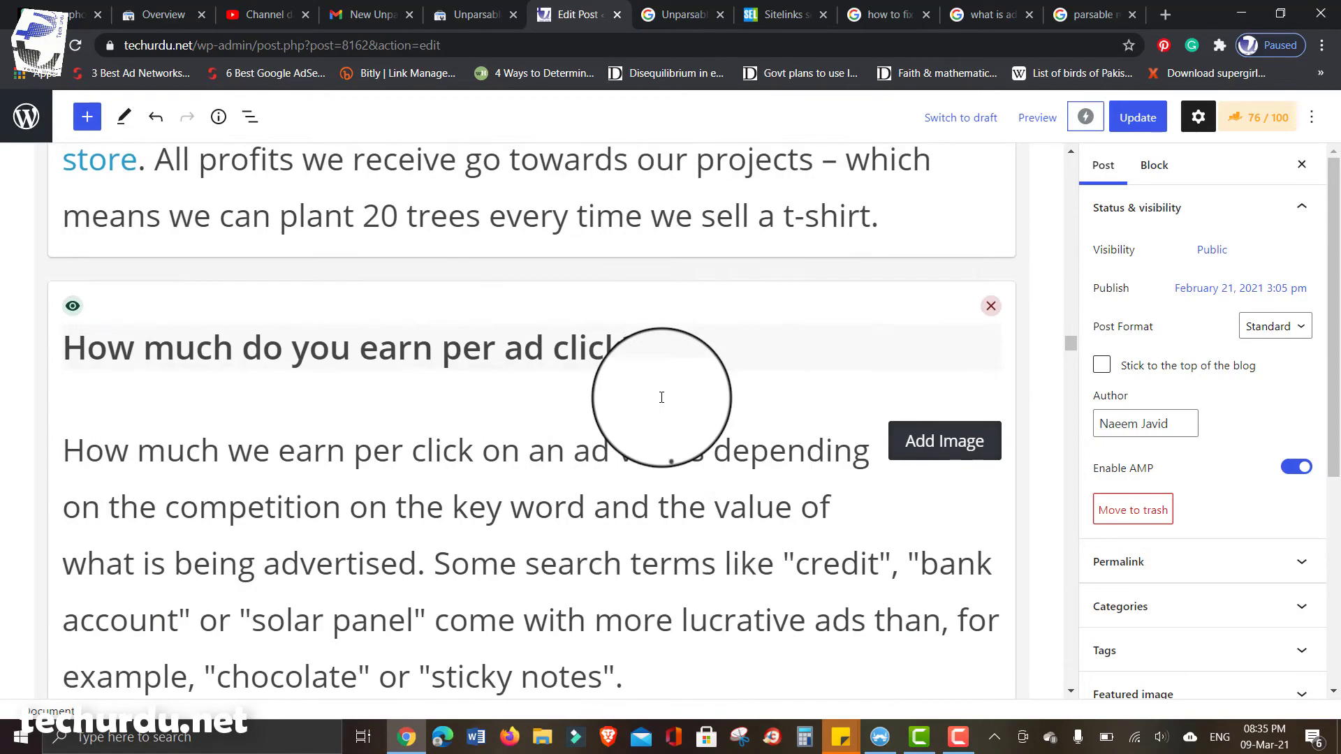
scroll(661, 398, down, 15)
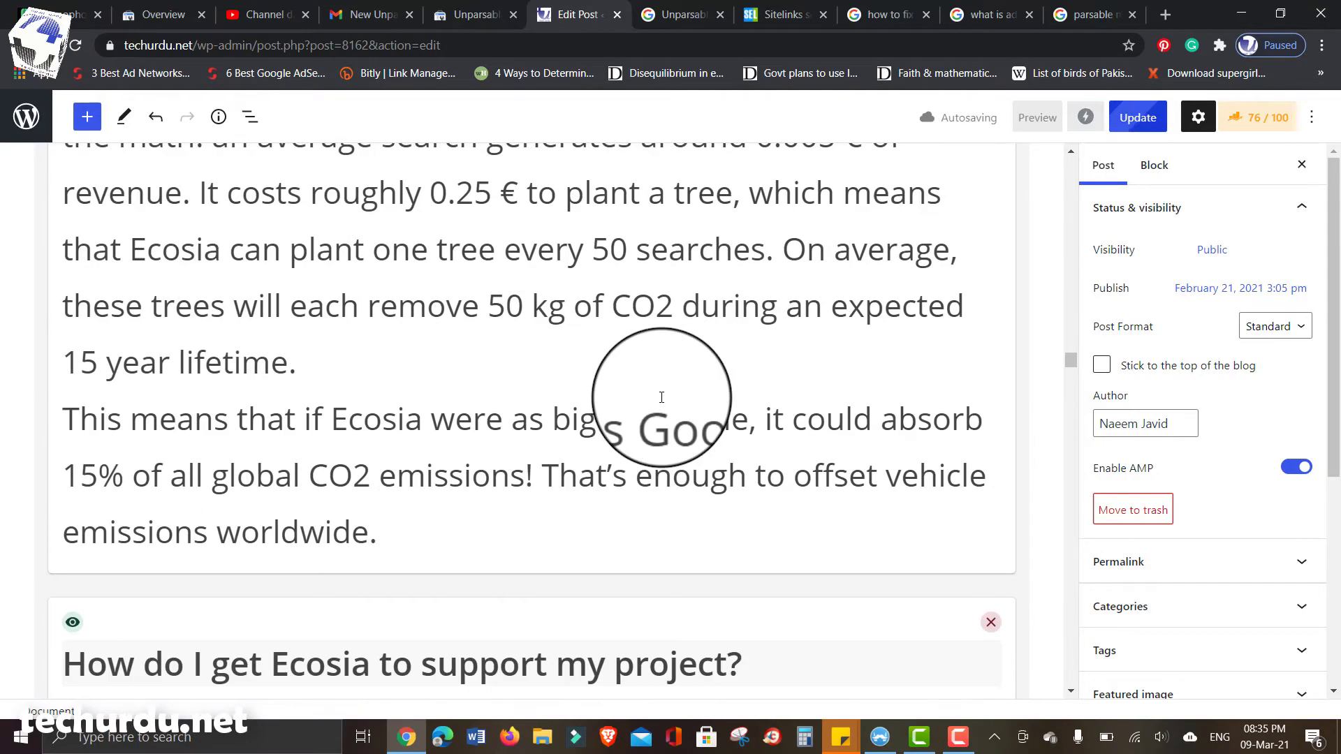
scroll(661, 397, down, 15)
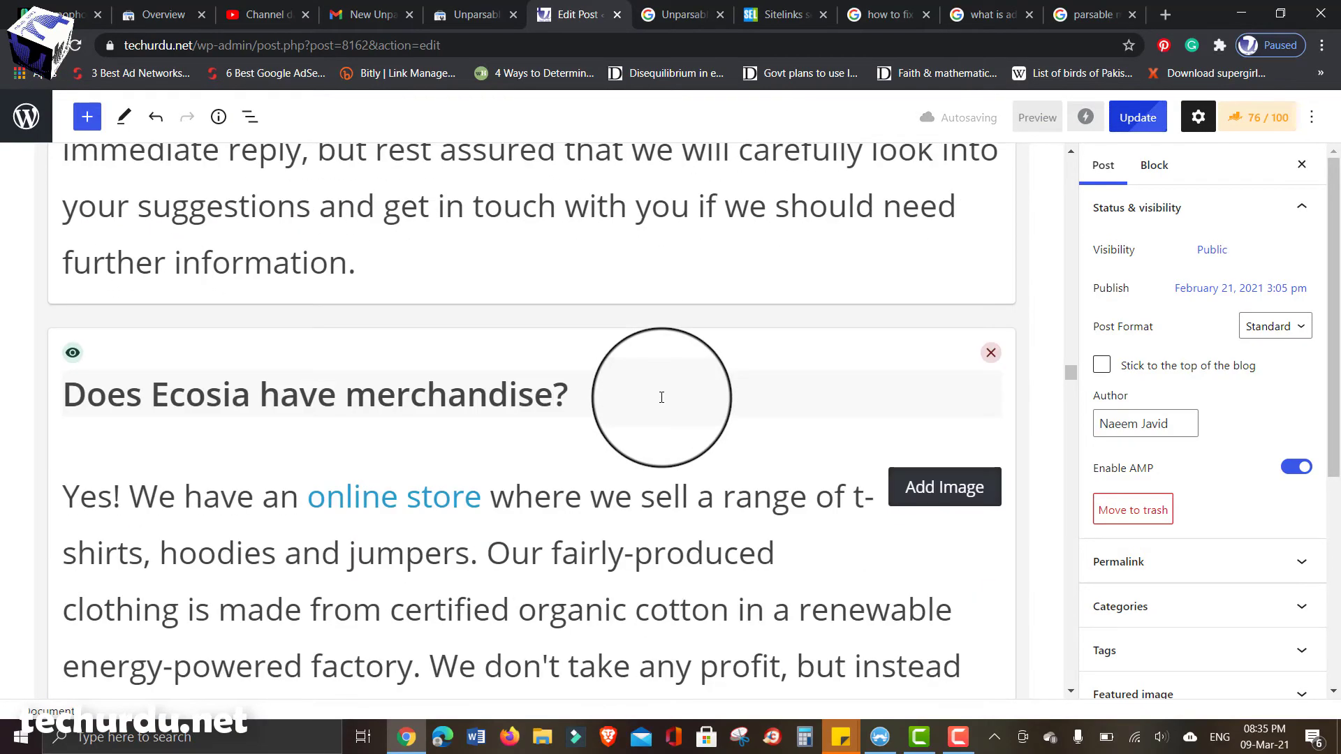
scroll(661, 398, down, 15)
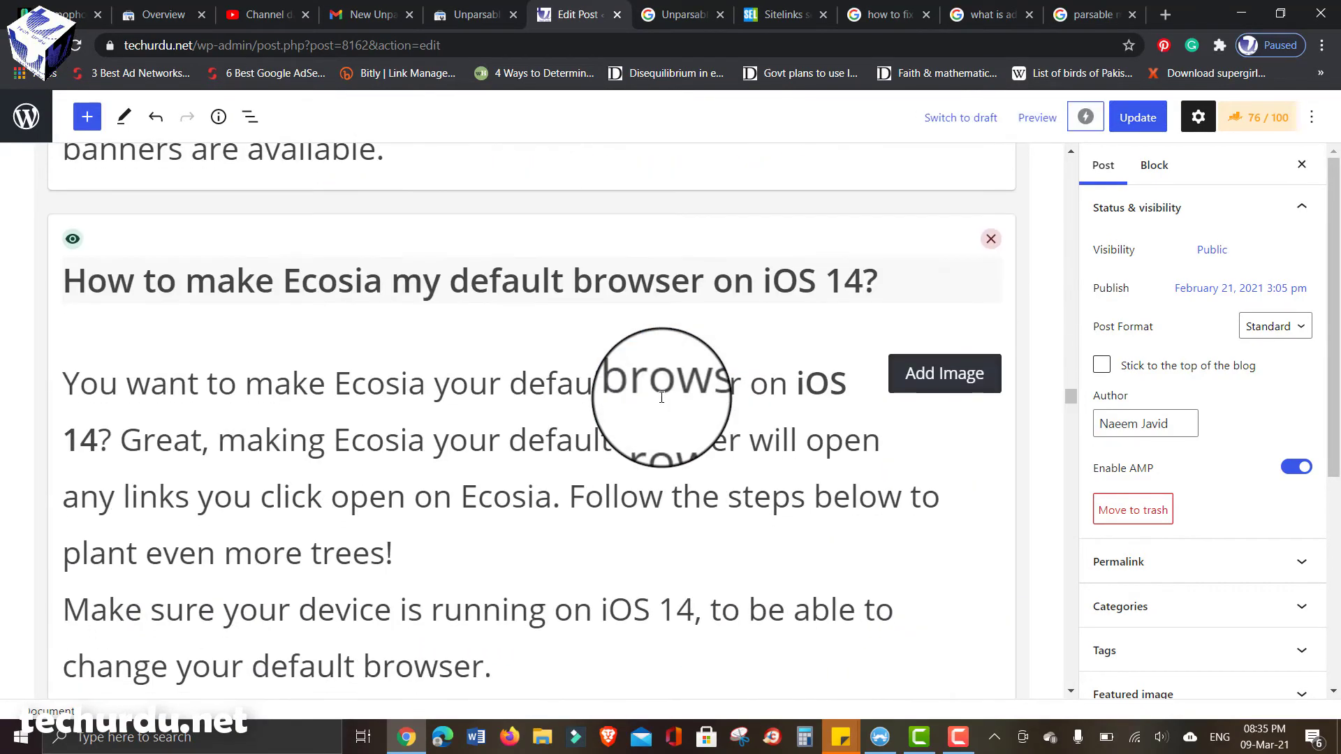
scroll(662, 397, down, 15)
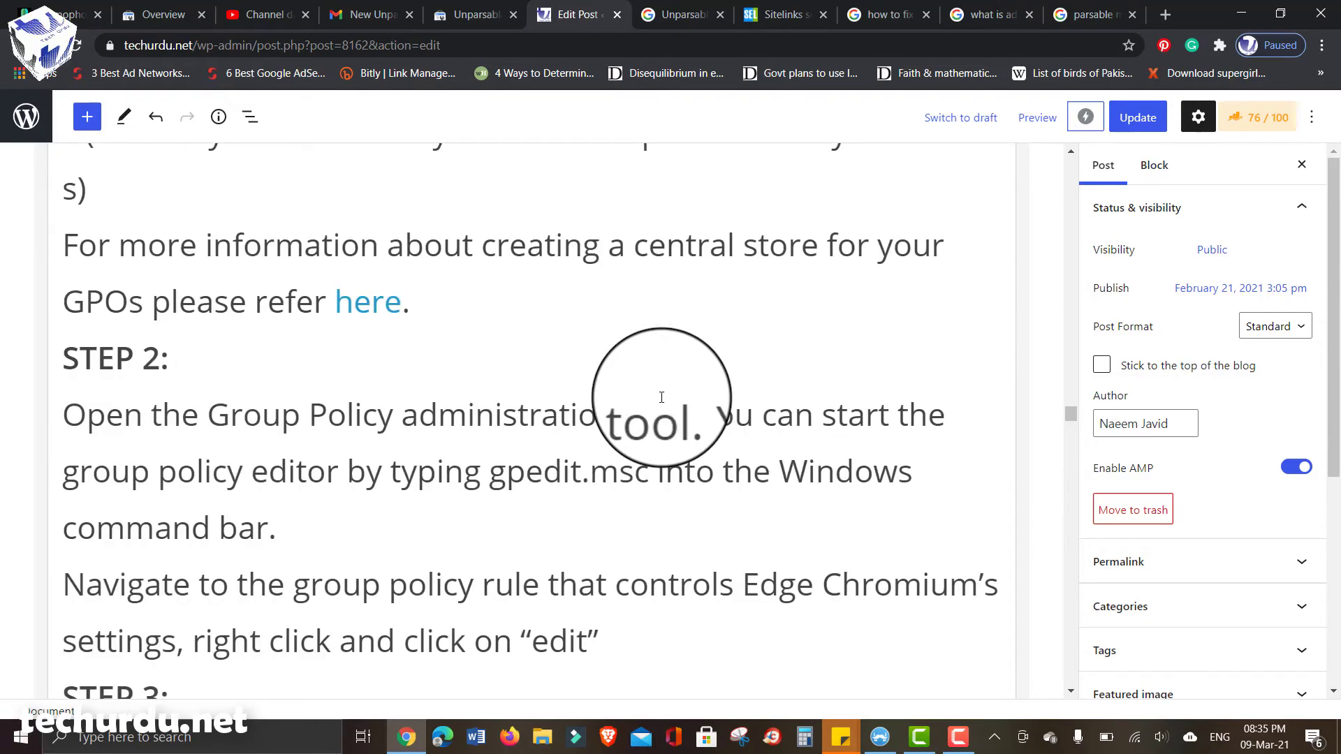
Step: Delete the FAQ entry "How do I set Ecosia in Edge Chromium using a GPO?" and update the post
scroll(662, 397, up, 12)
scroll(661, 397, up, 7)
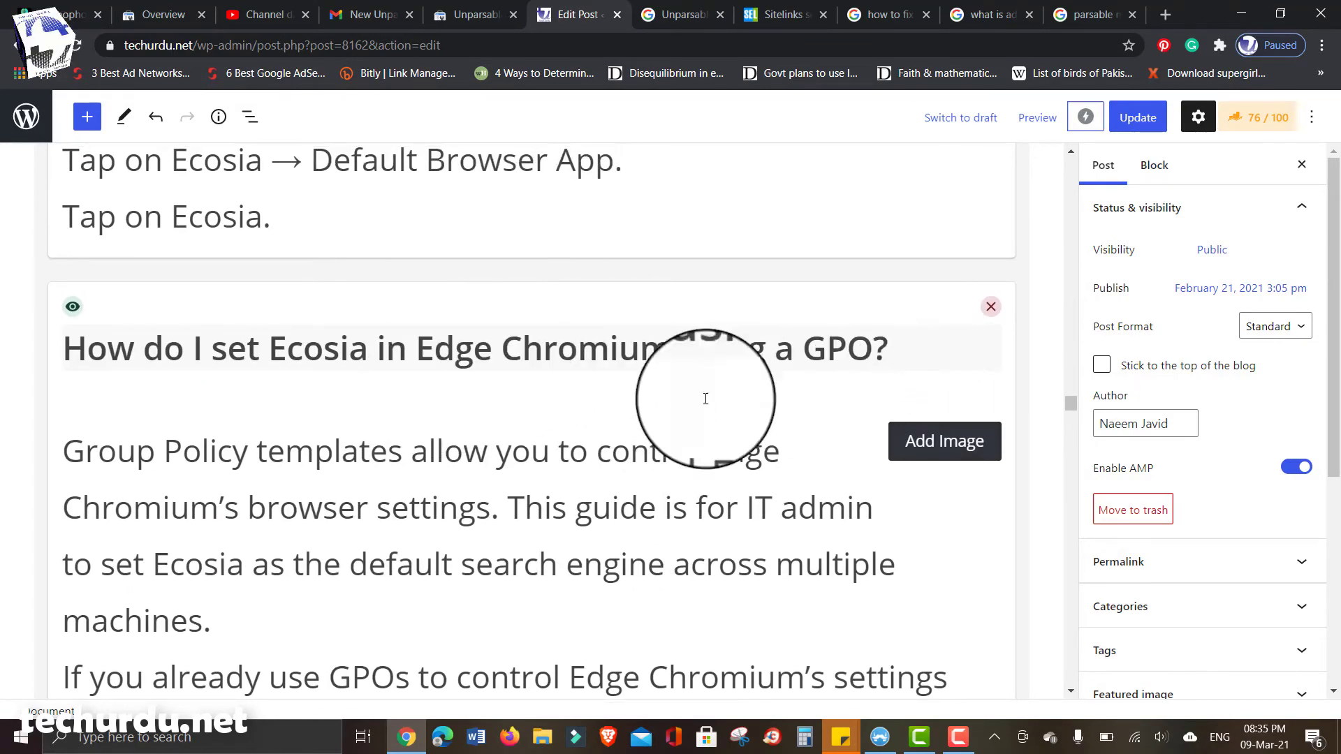
click(990, 308)
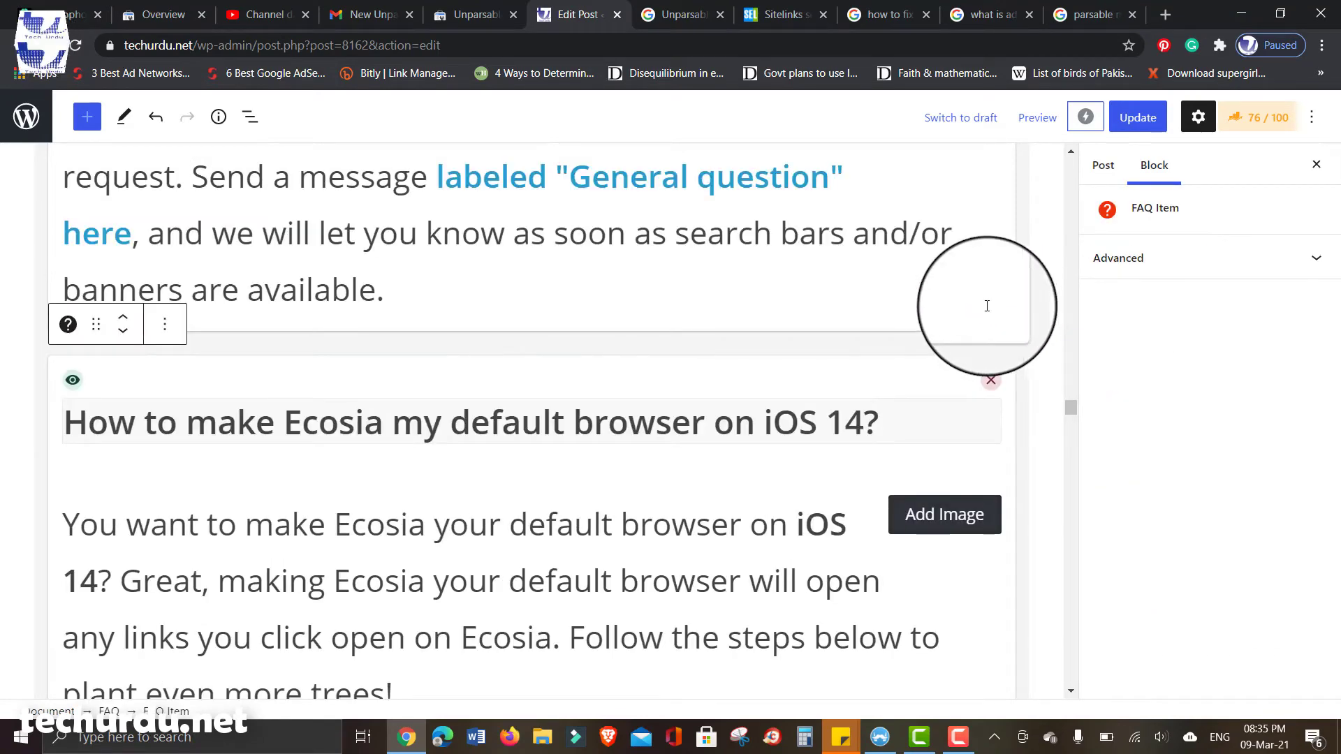
scroll(730, 287, up, 3)
scroll(731, 287, up, 2)
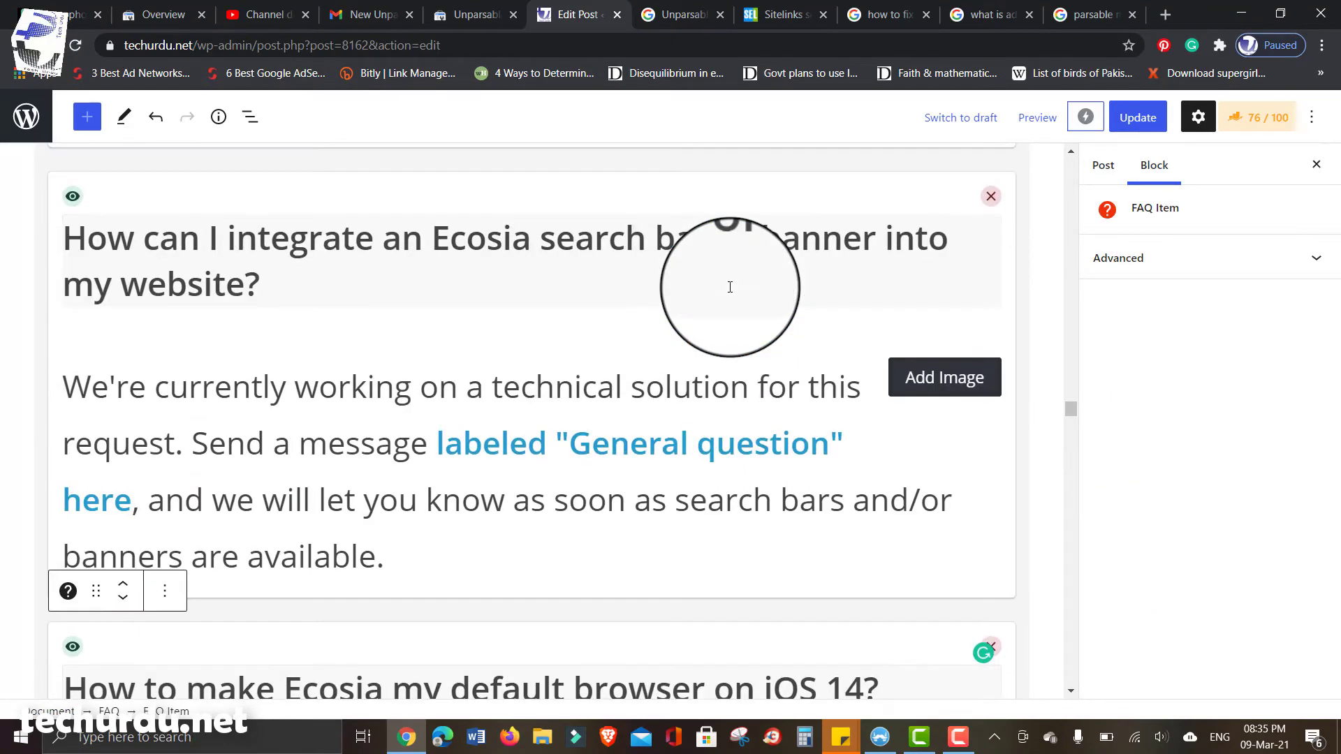
scroll(731, 287, down, 10)
scroll(730, 287, up, 9)
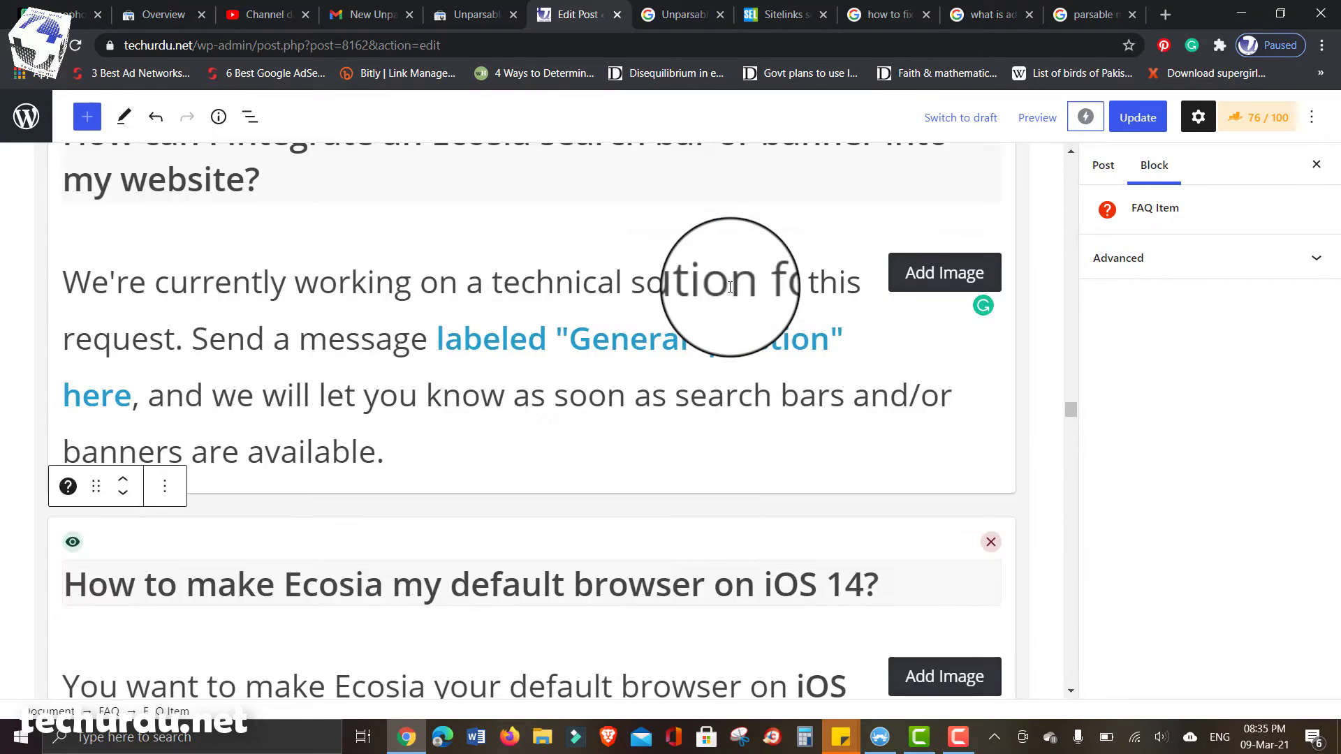
click(1128, 131)
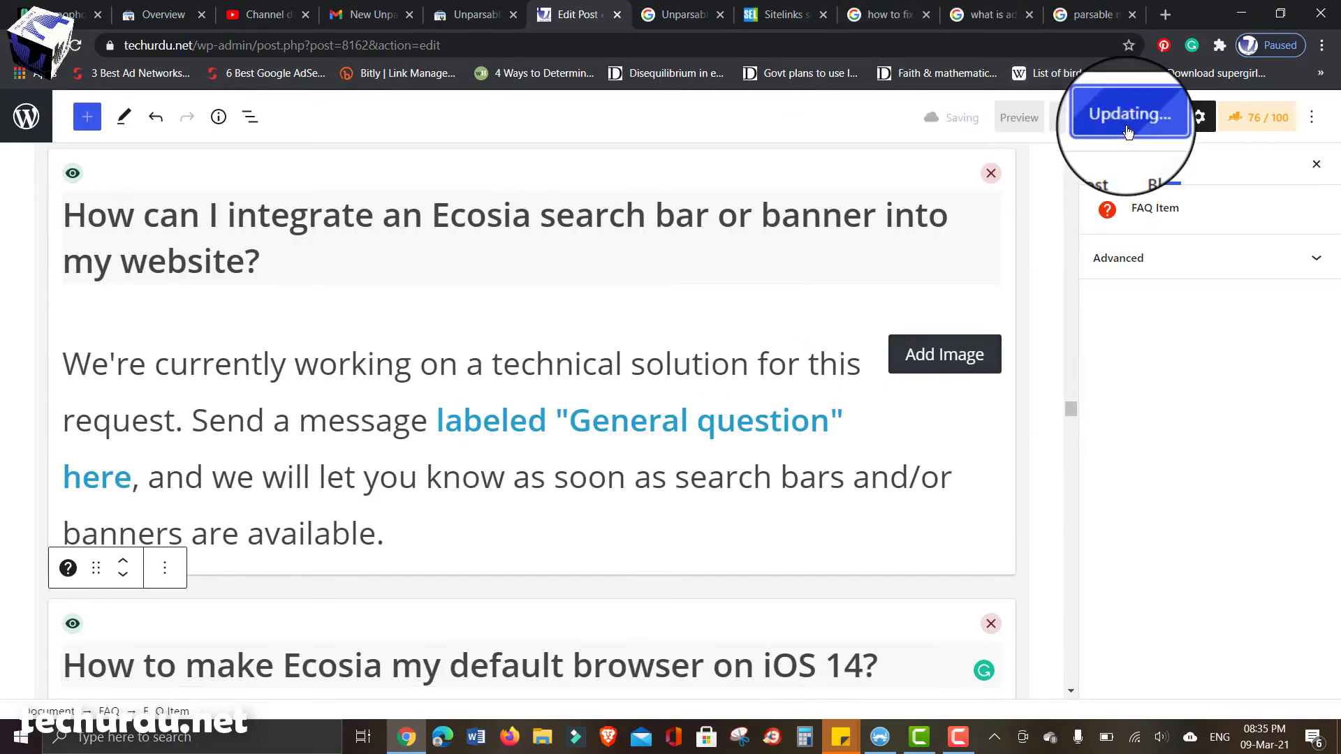
Step: View the updated Ecosia FAQ post on the site and copy its URL
click(162, 670)
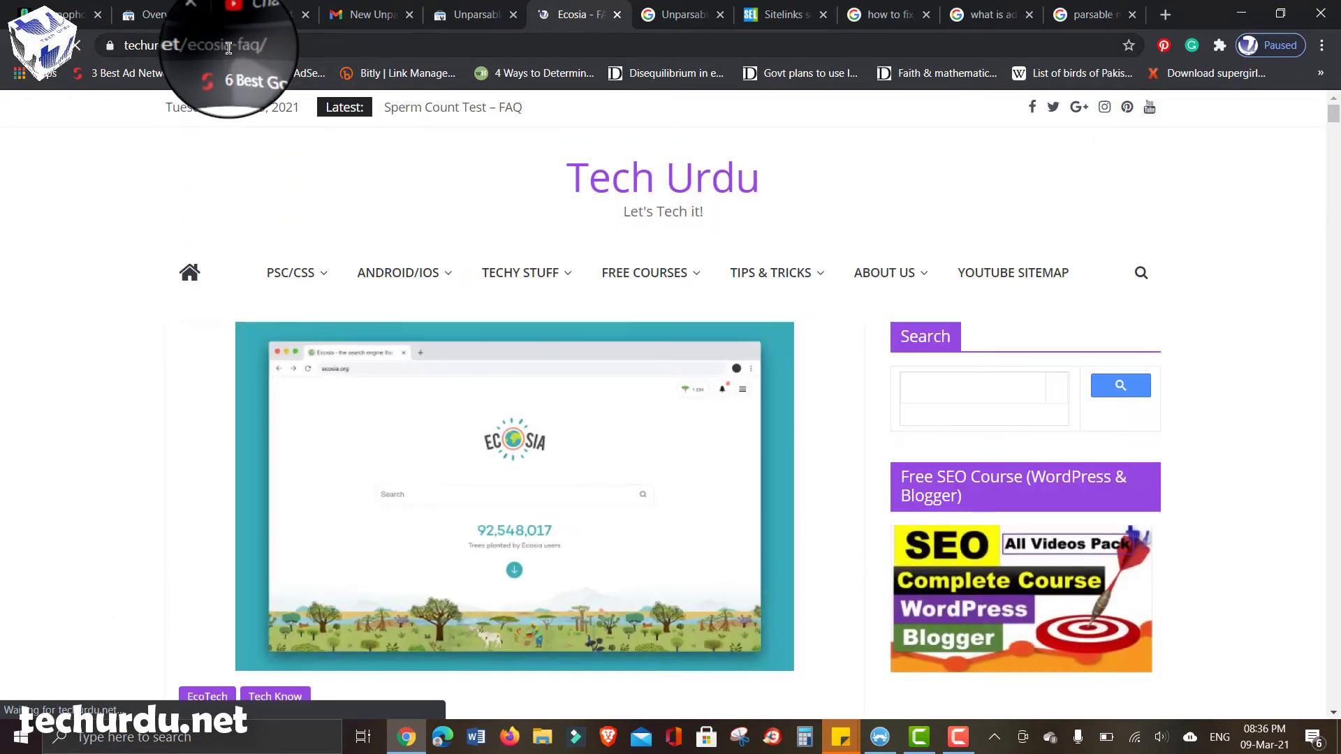
right_click(229, 48)
click(274, 143)
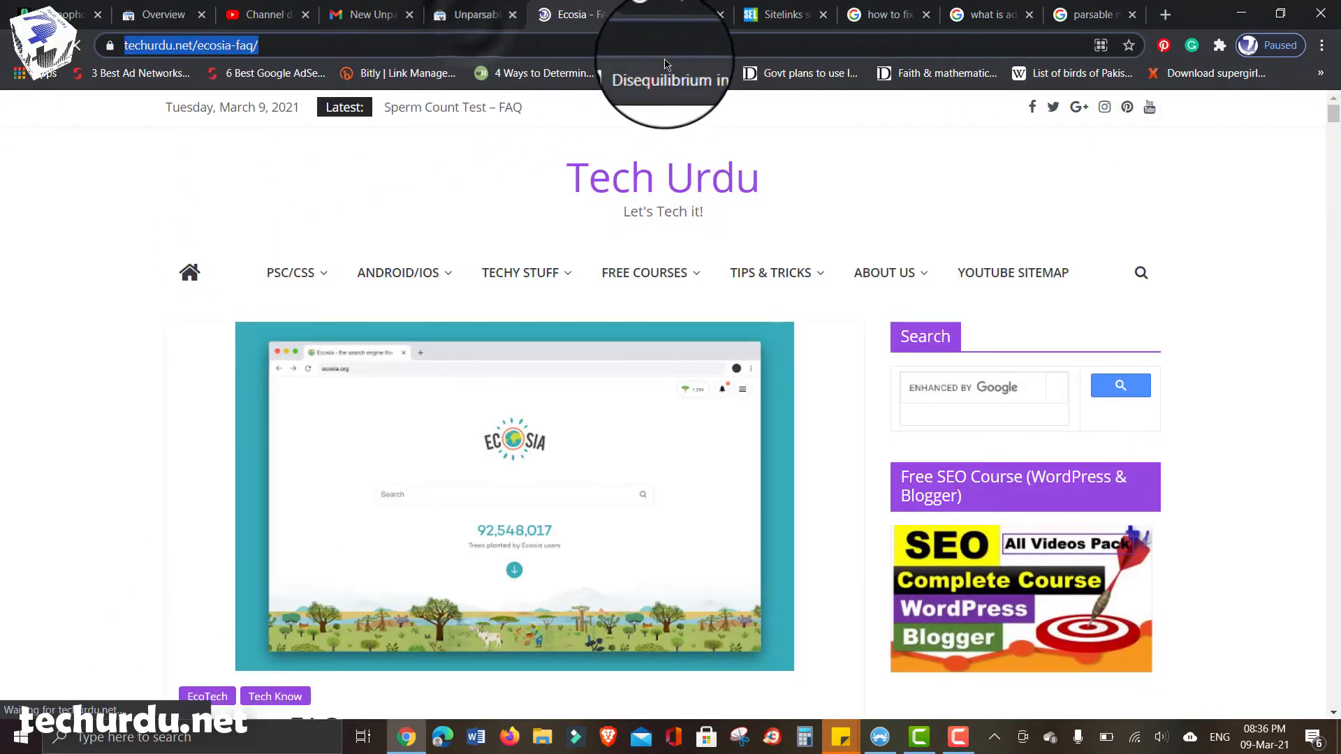
click(468, 16)
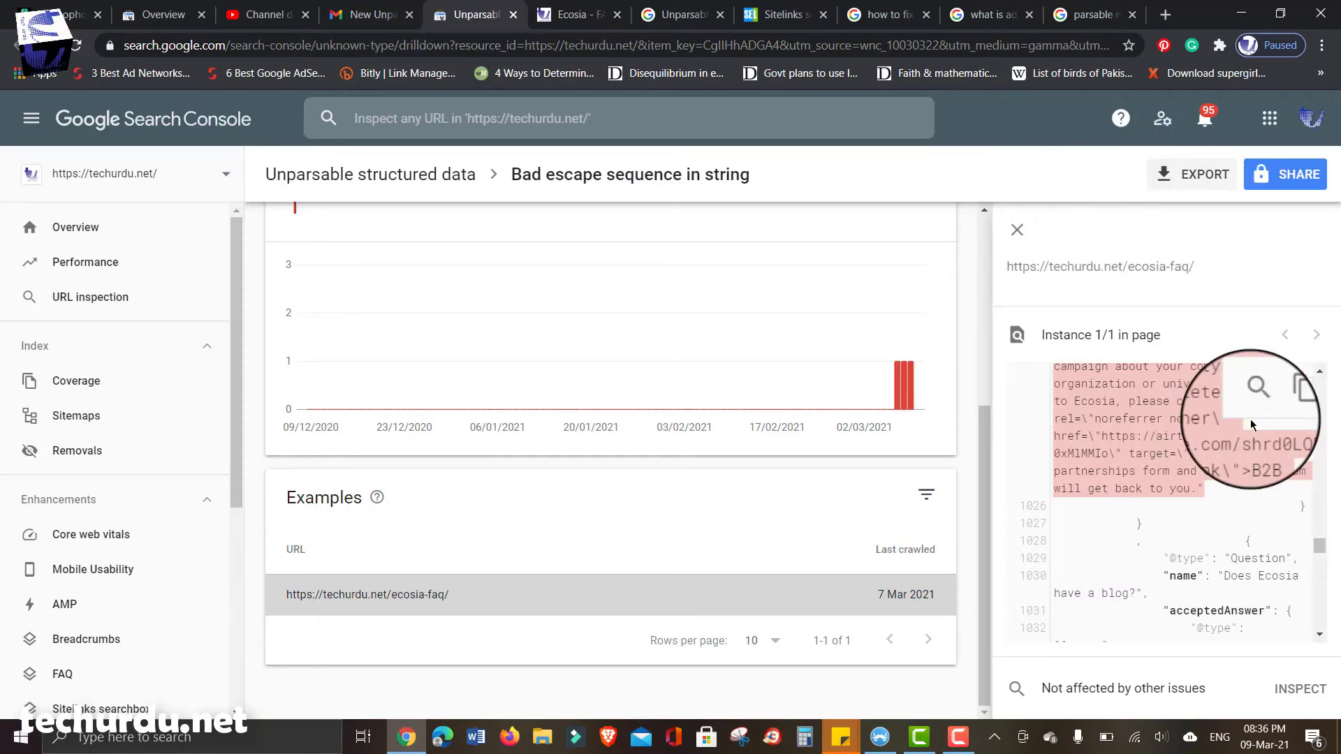
click(1020, 231)
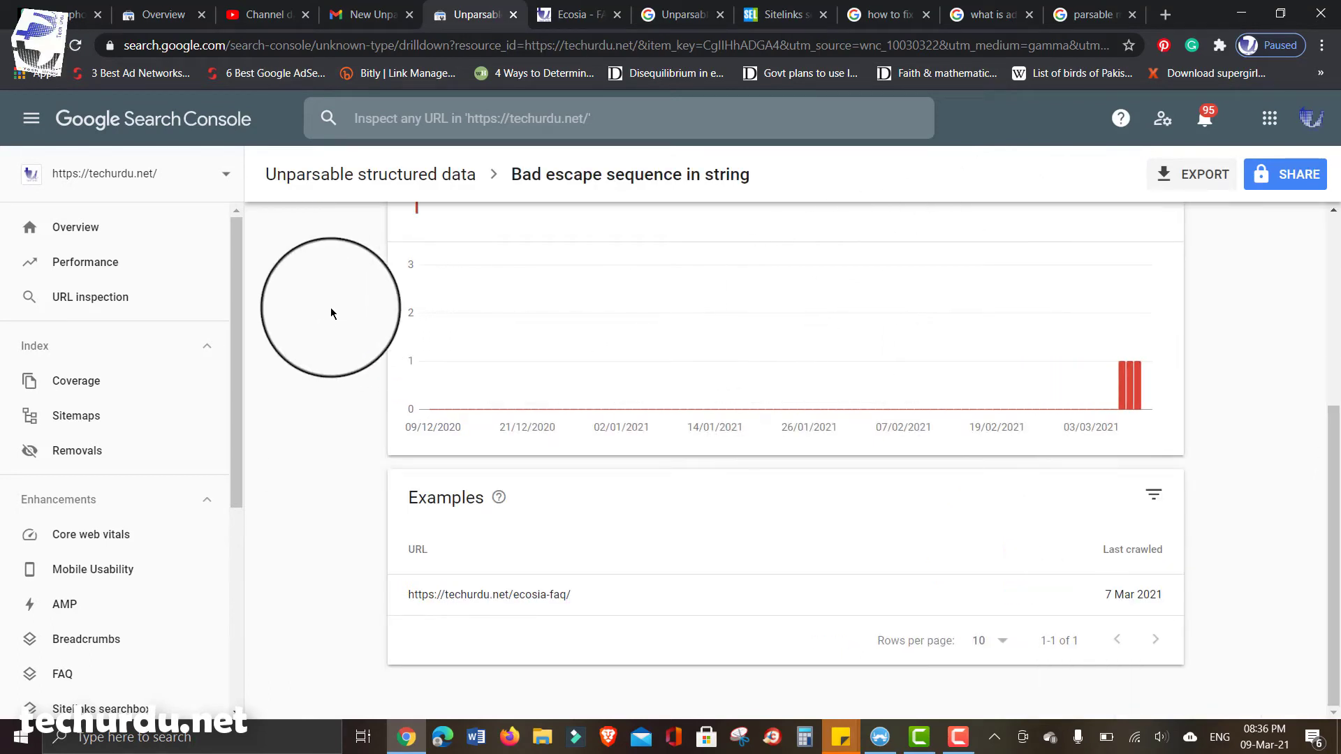
scroll(365, 273, up, 3)
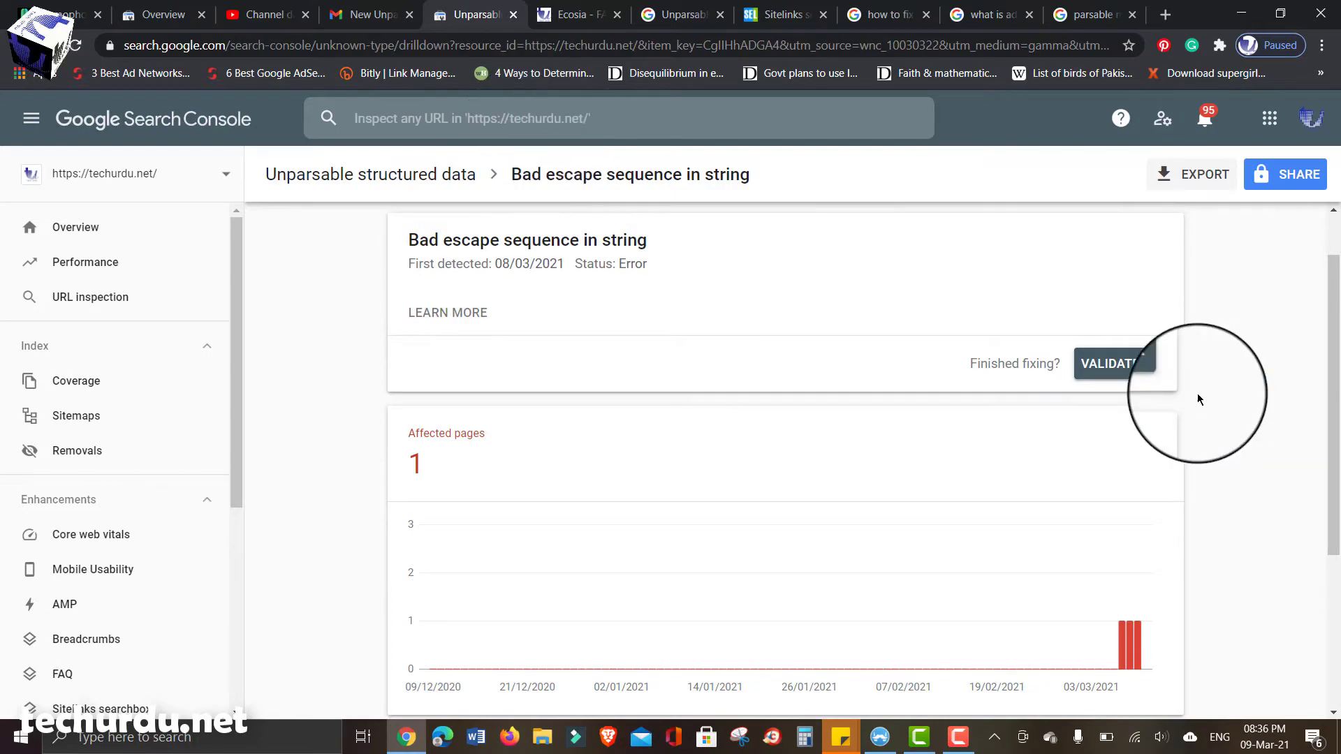
click(621, 126)
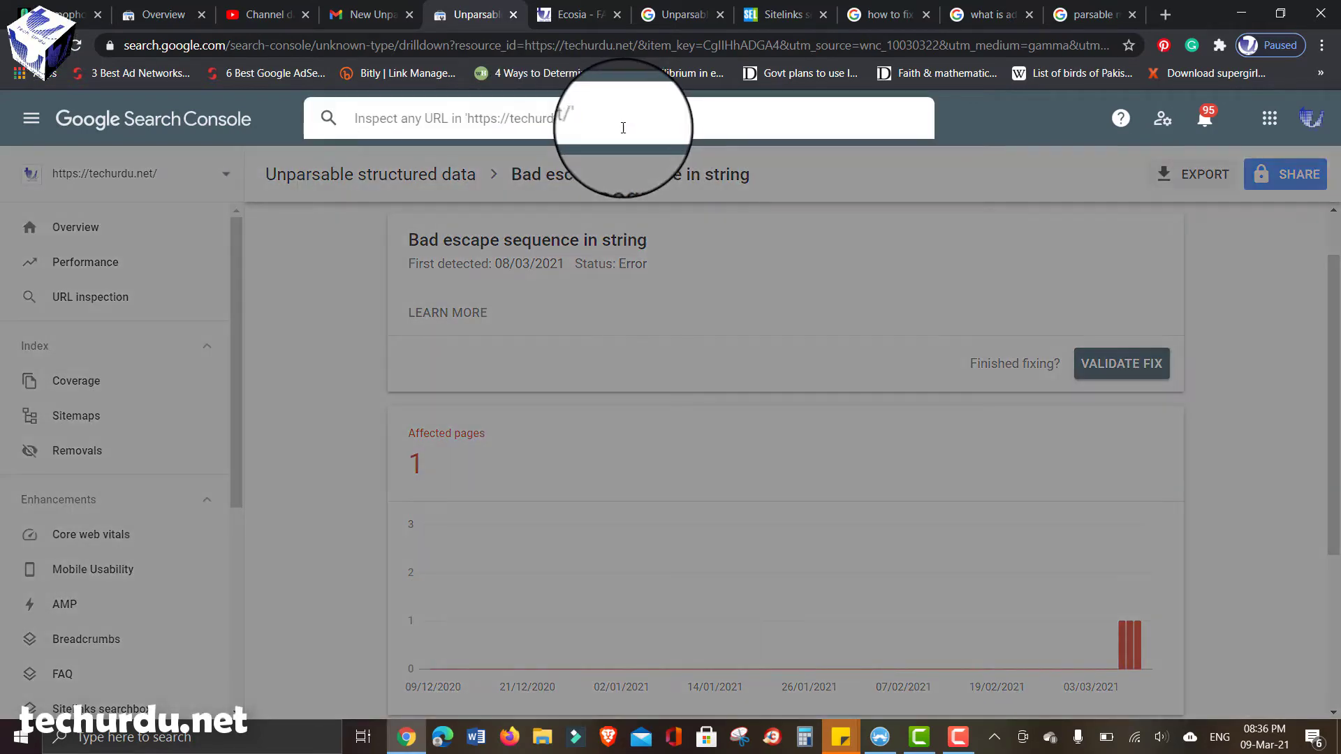
click(219, 319)
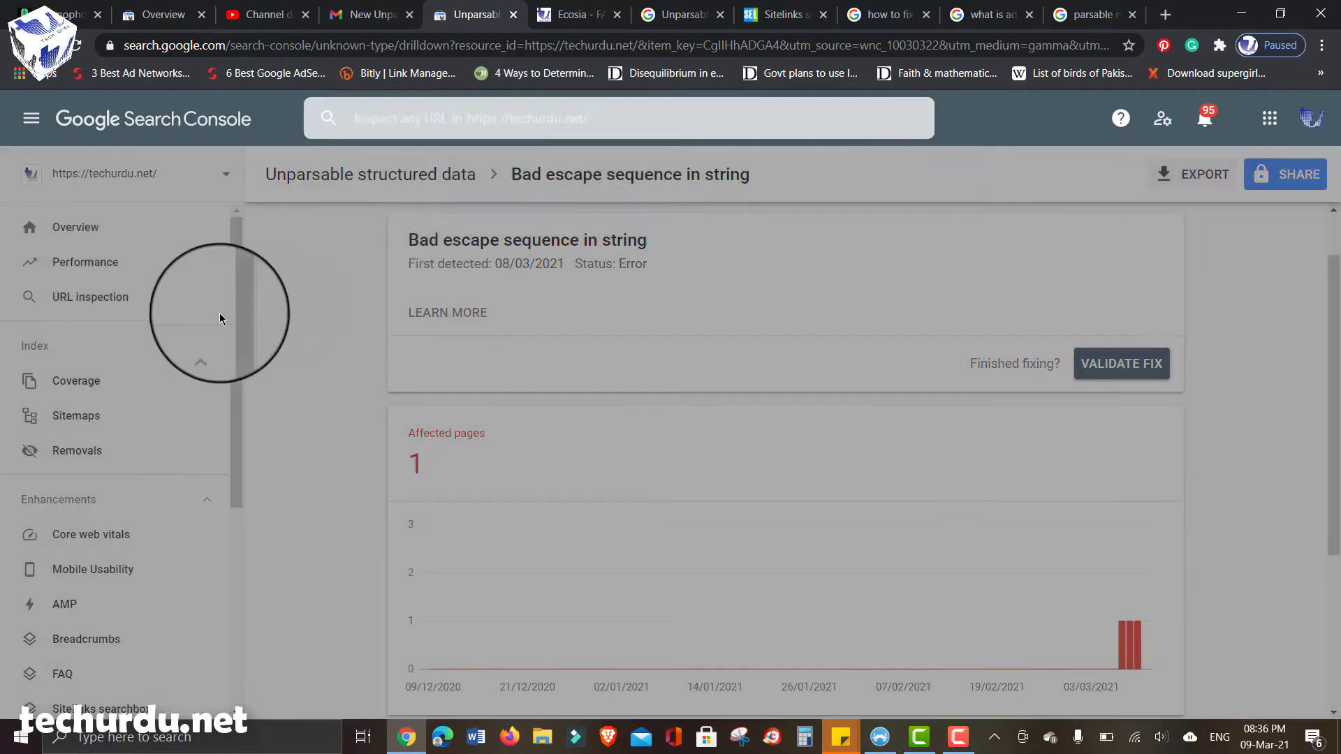
click(601, 116)
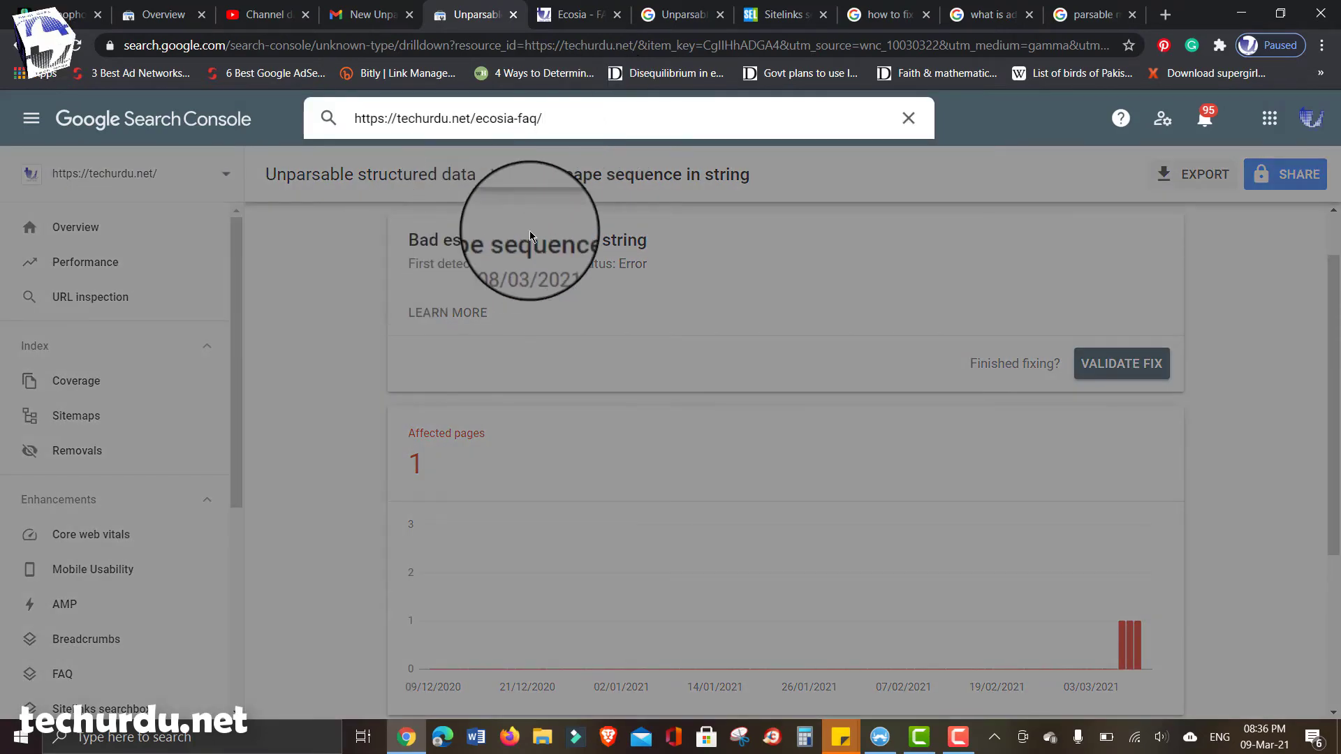
key(Return)
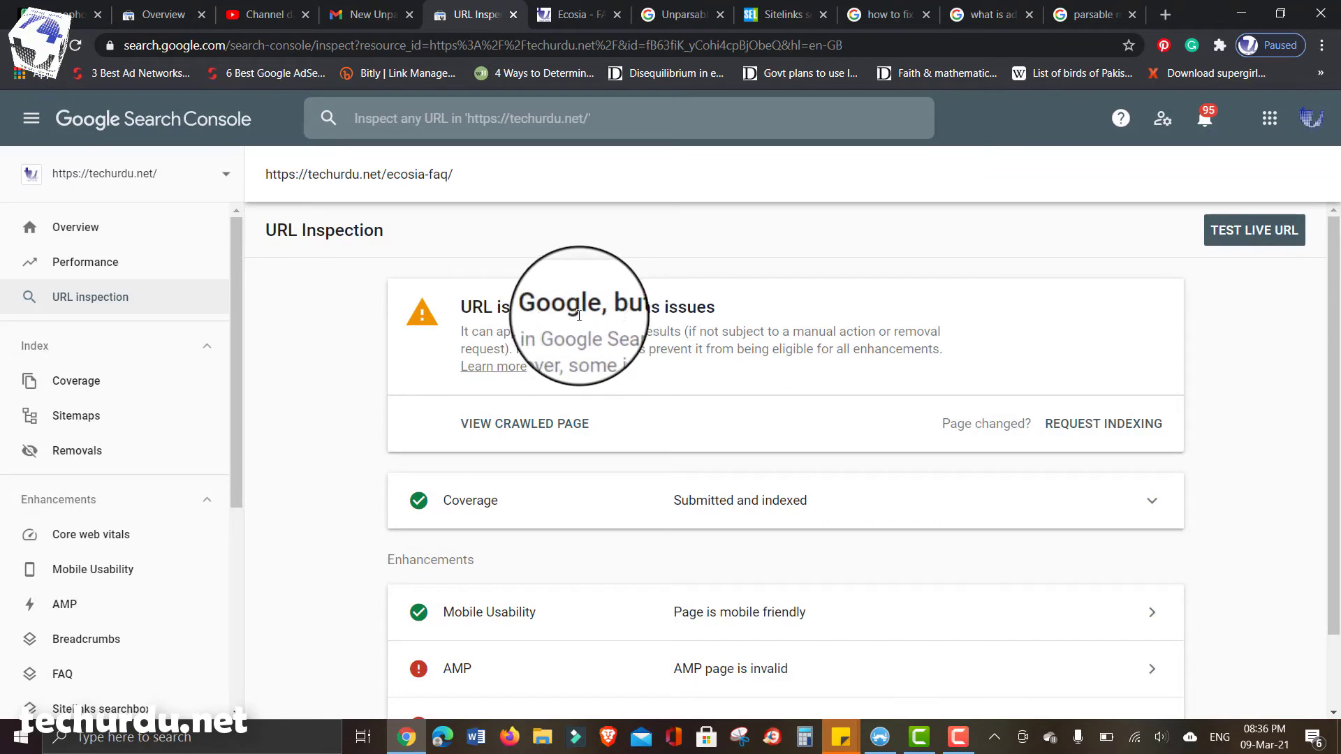
Step: Try to request indexing for the inspected Ecosia FAQ page
drag(687, 307, 1211, 441)
click(1211, 441)
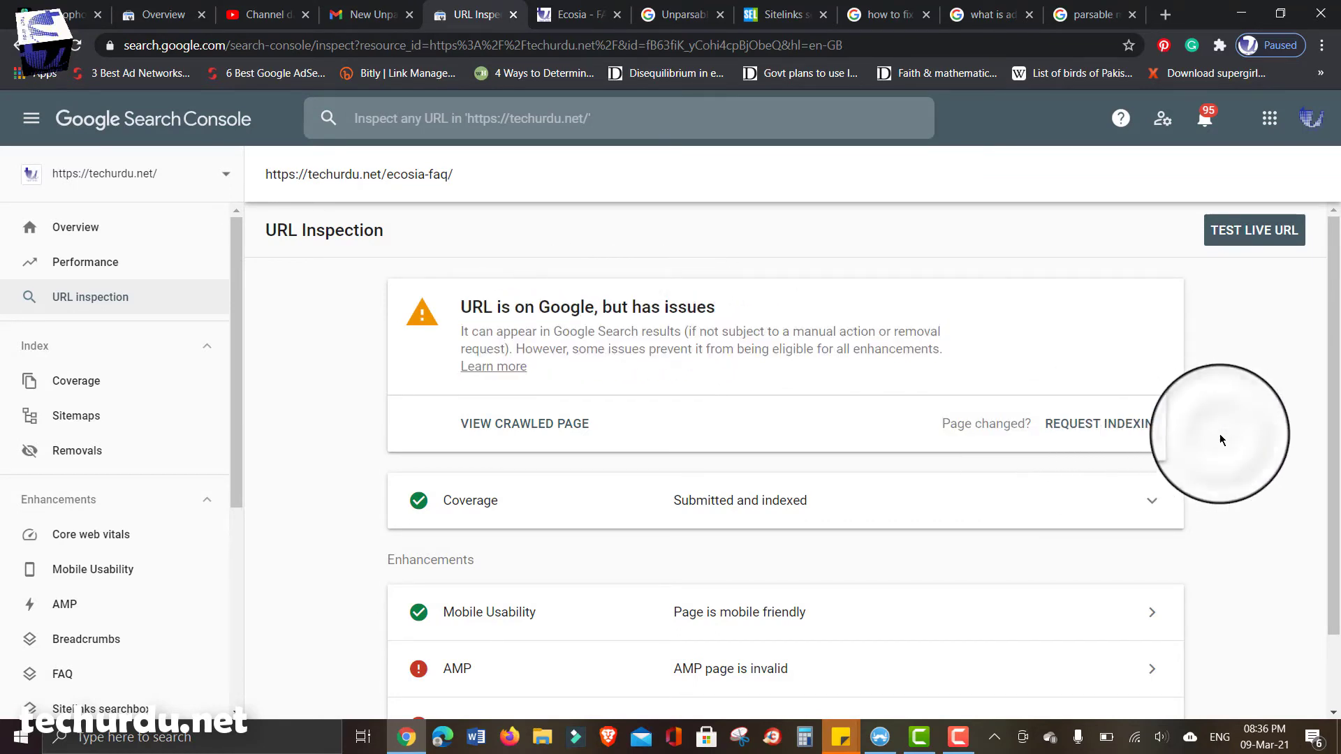
click(1112, 424)
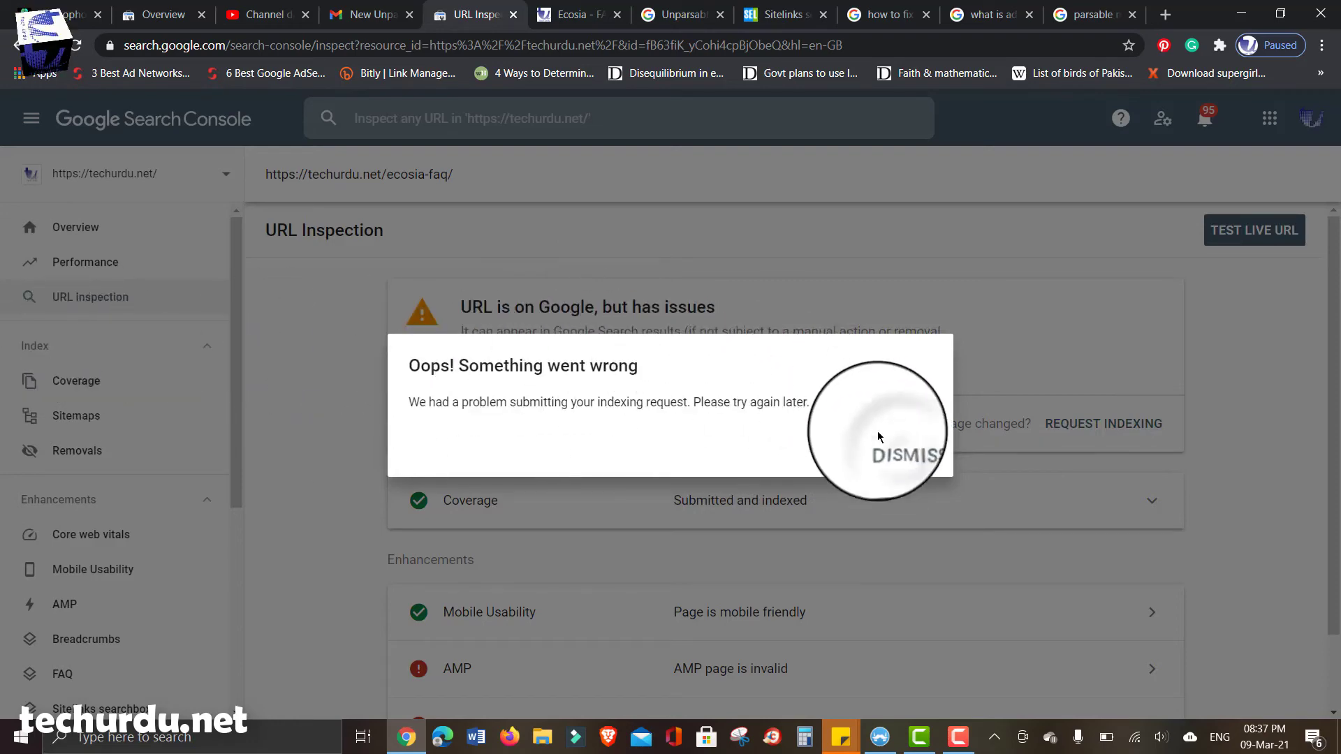
click(885, 455)
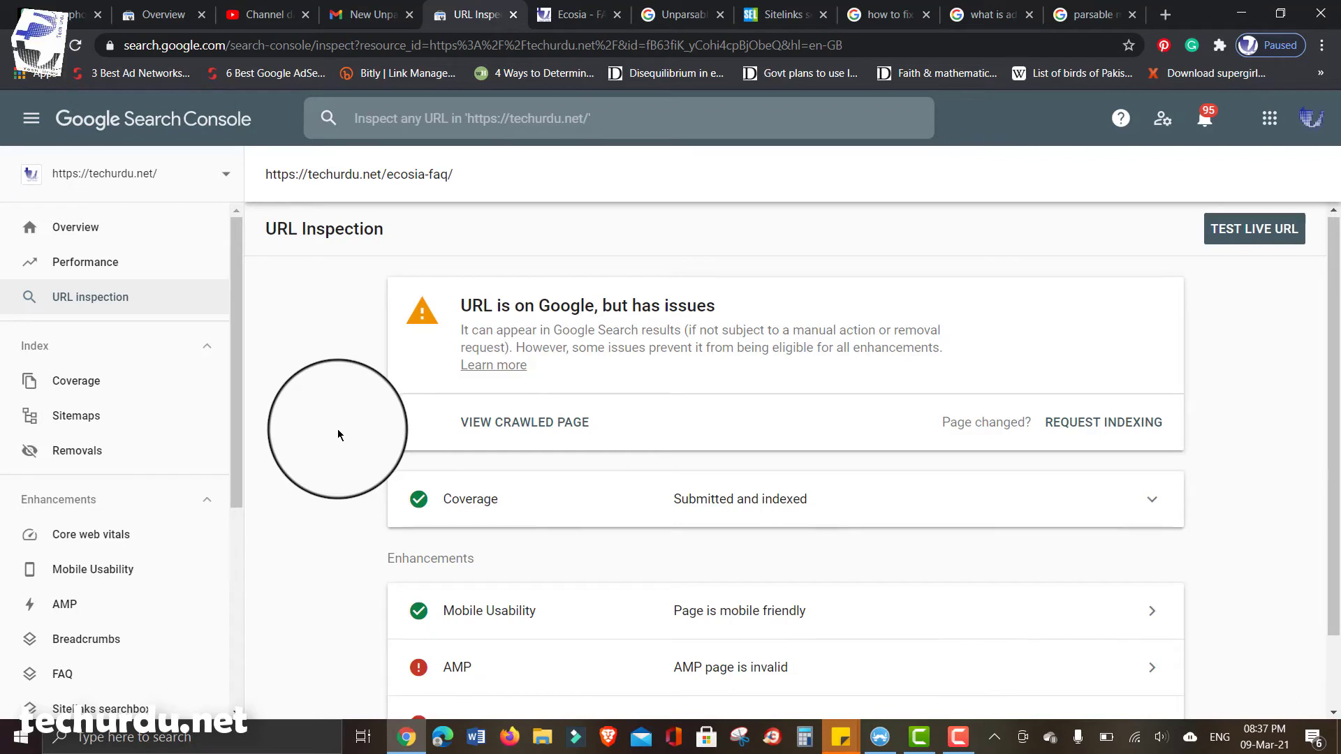
scroll(338, 434, down, 1)
scroll(338, 434, up, 1)
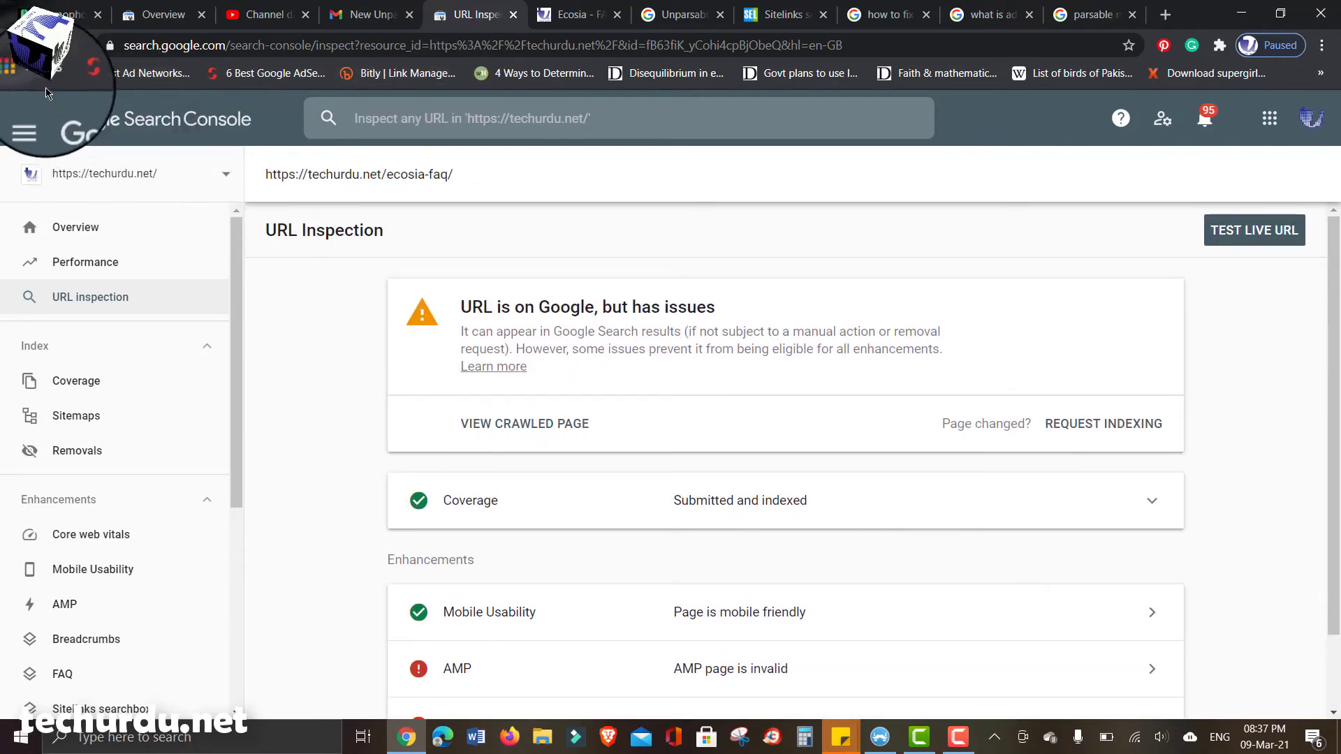
Step: Return to the "Bad escape sequence in string" issue report and start validation of the fix
click(38, 44)
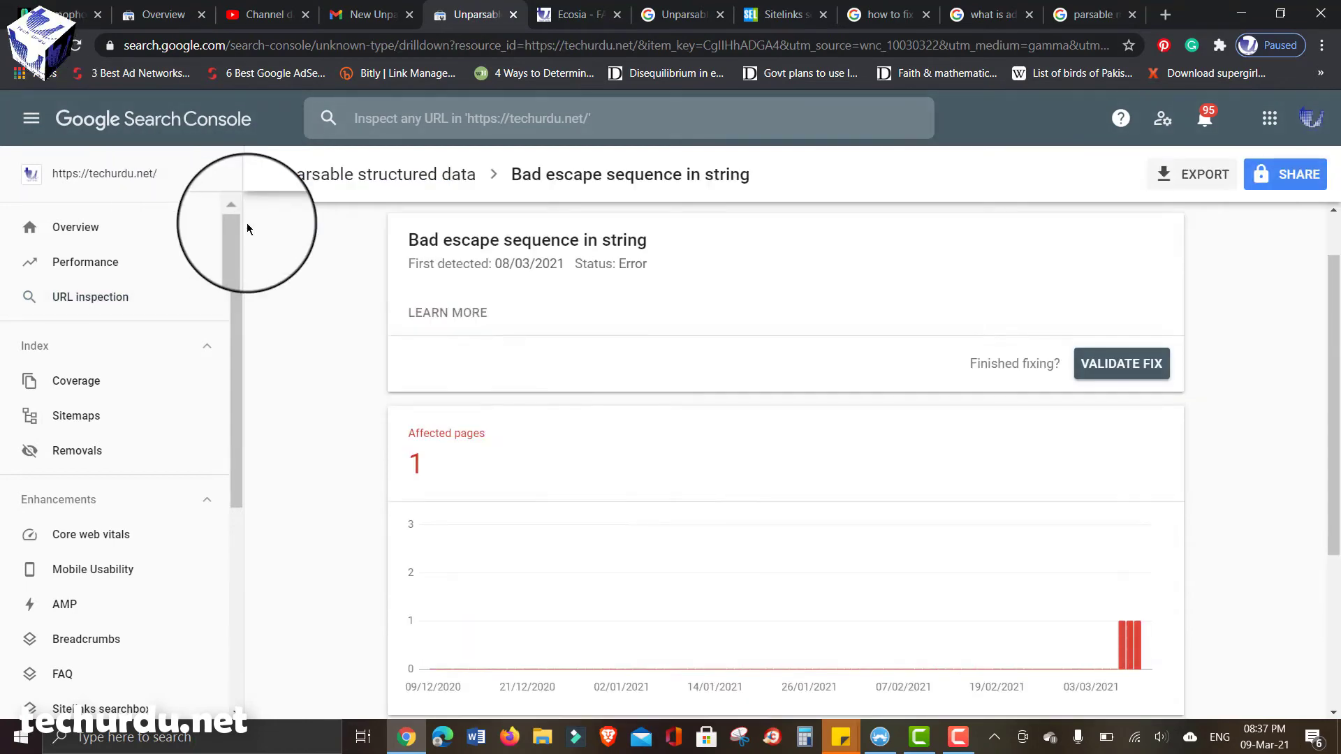
scroll(342, 335, down, 4)
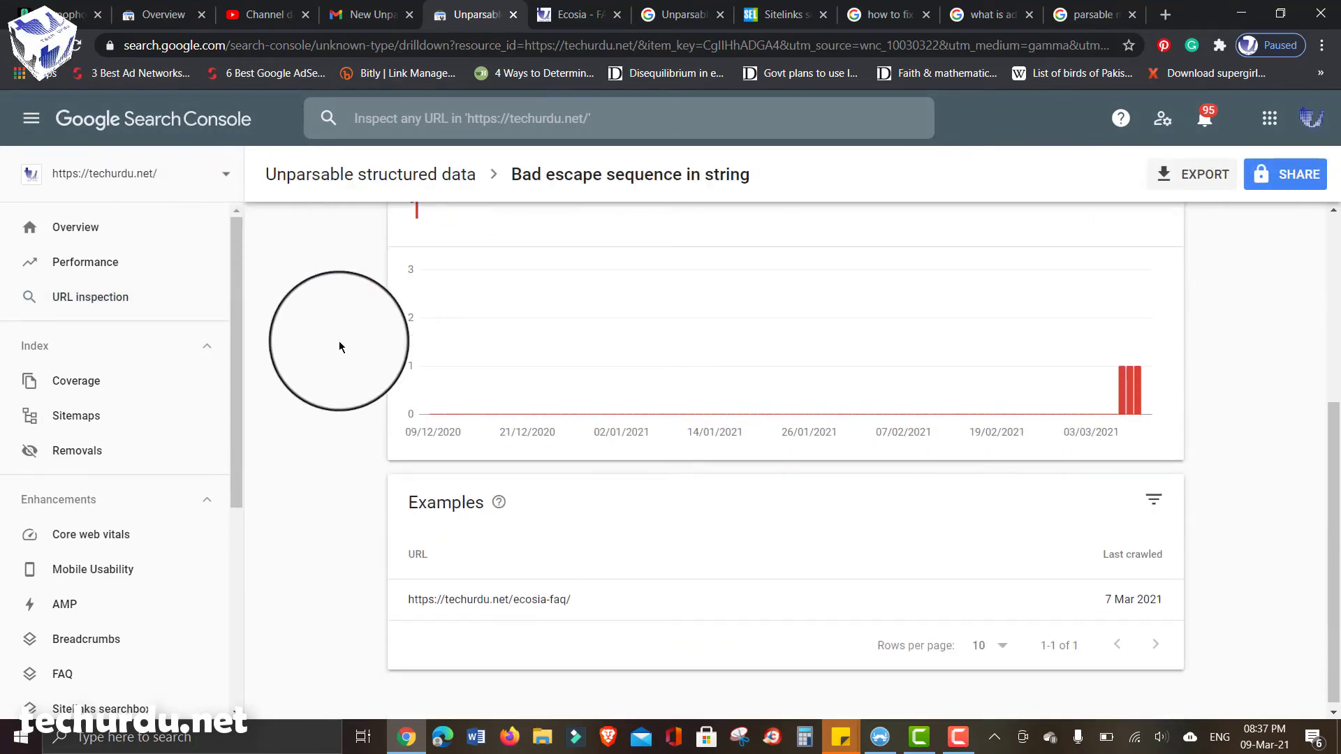
scroll(341, 342, up, 5)
scroll(340, 346, down, 5)
scroll(1242, 448, up, 5)
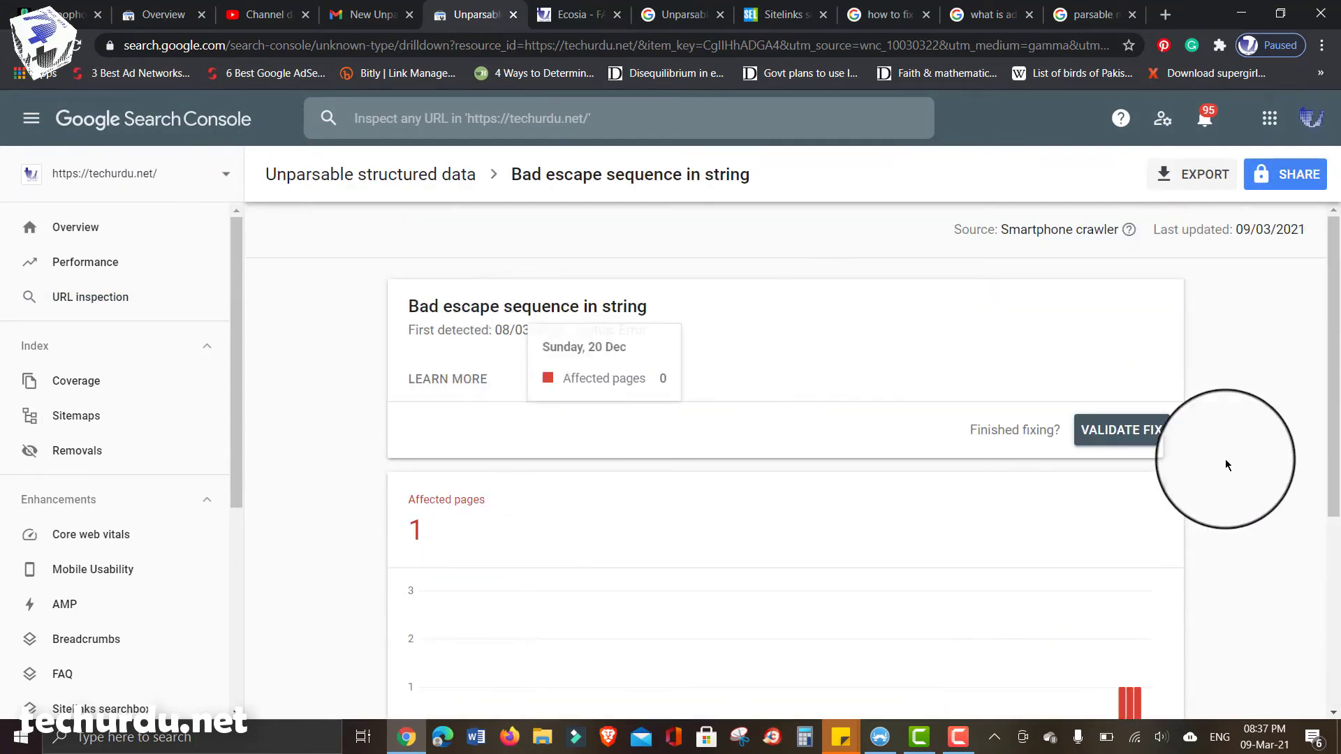
scroll(1260, 497, down, 3)
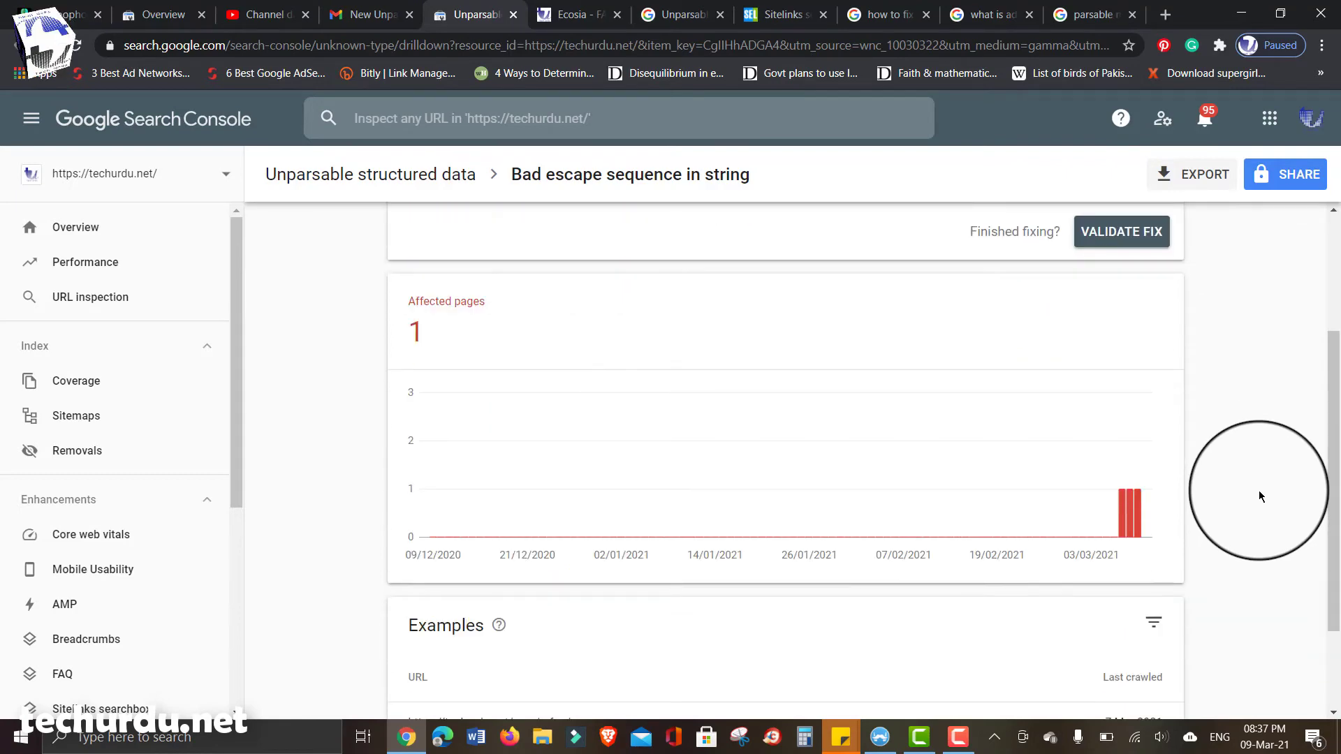
scroll(1201, 453, up, 2)
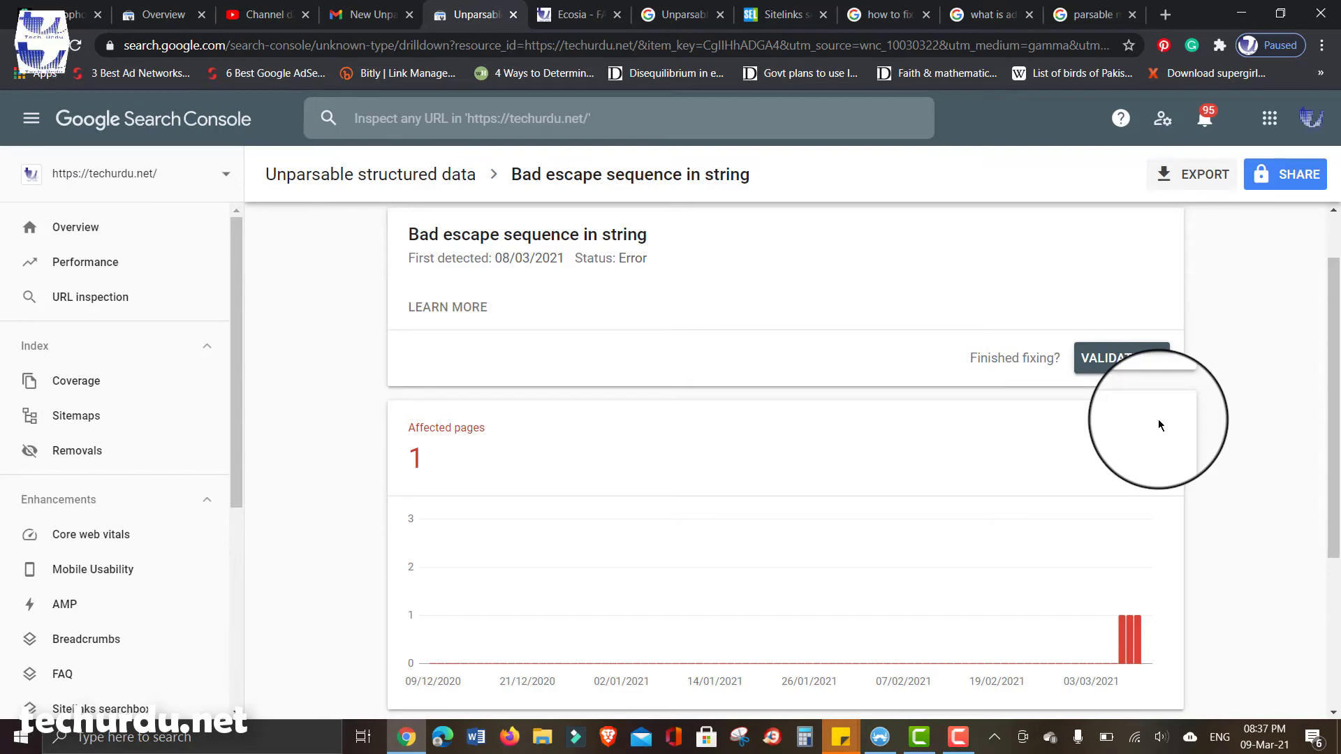
click(1119, 360)
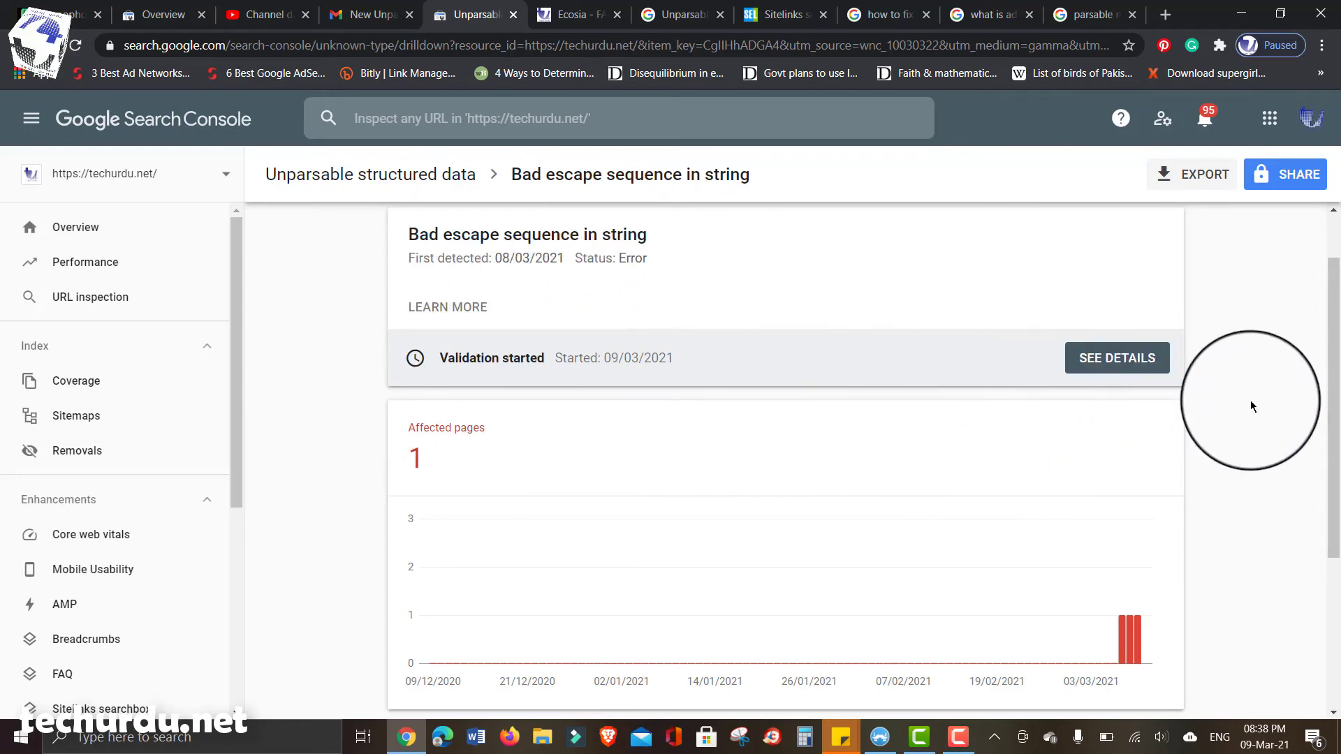
Step: Check the validation details for the "Bad escape sequence in string" issue, and return to the issue report
scroll(1265, 409, down, 4)
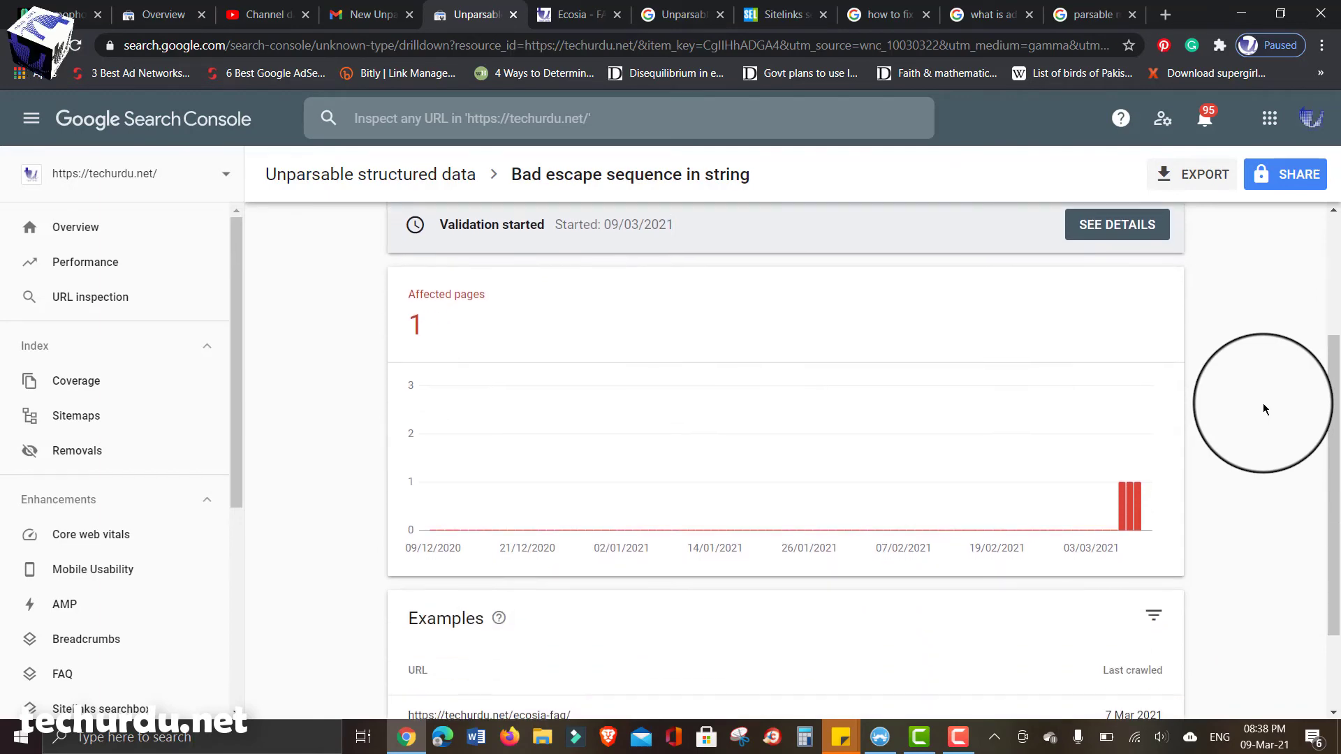
scroll(1266, 409, up, 5)
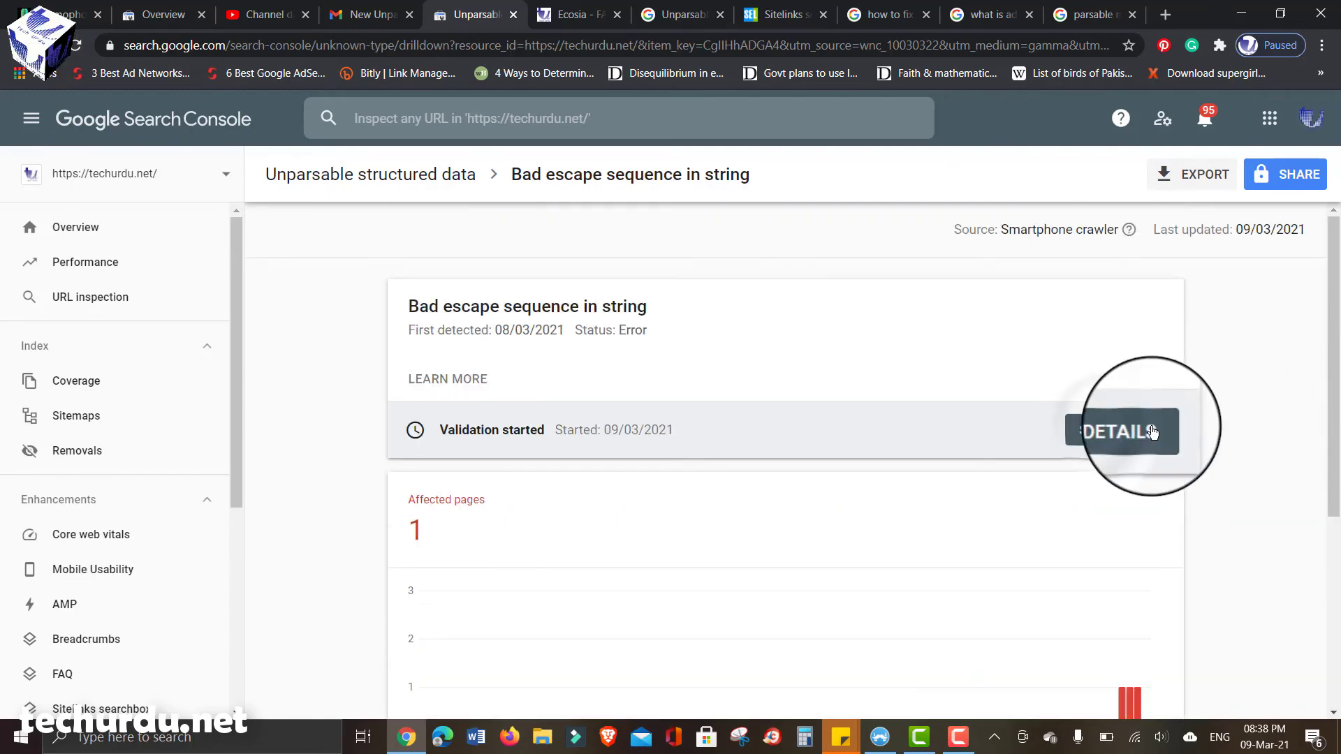
click(1105, 431)
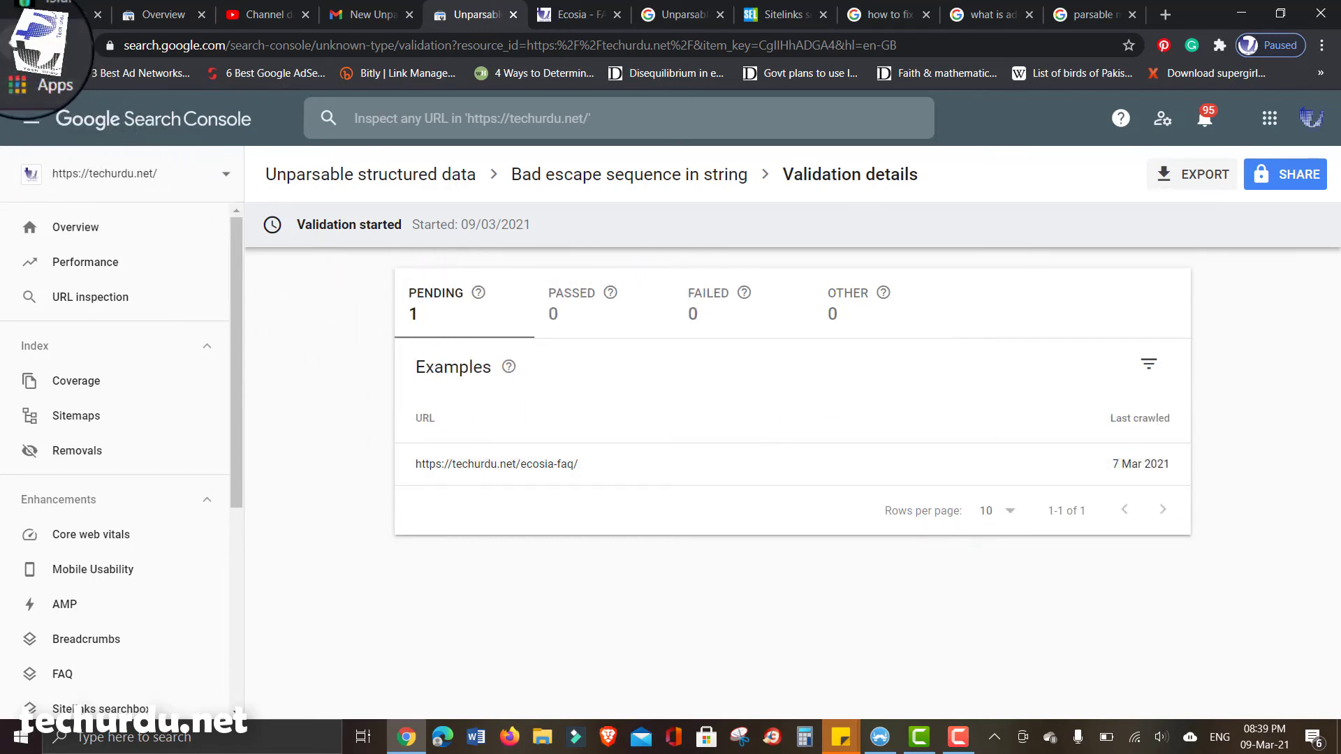
click(16, 45)
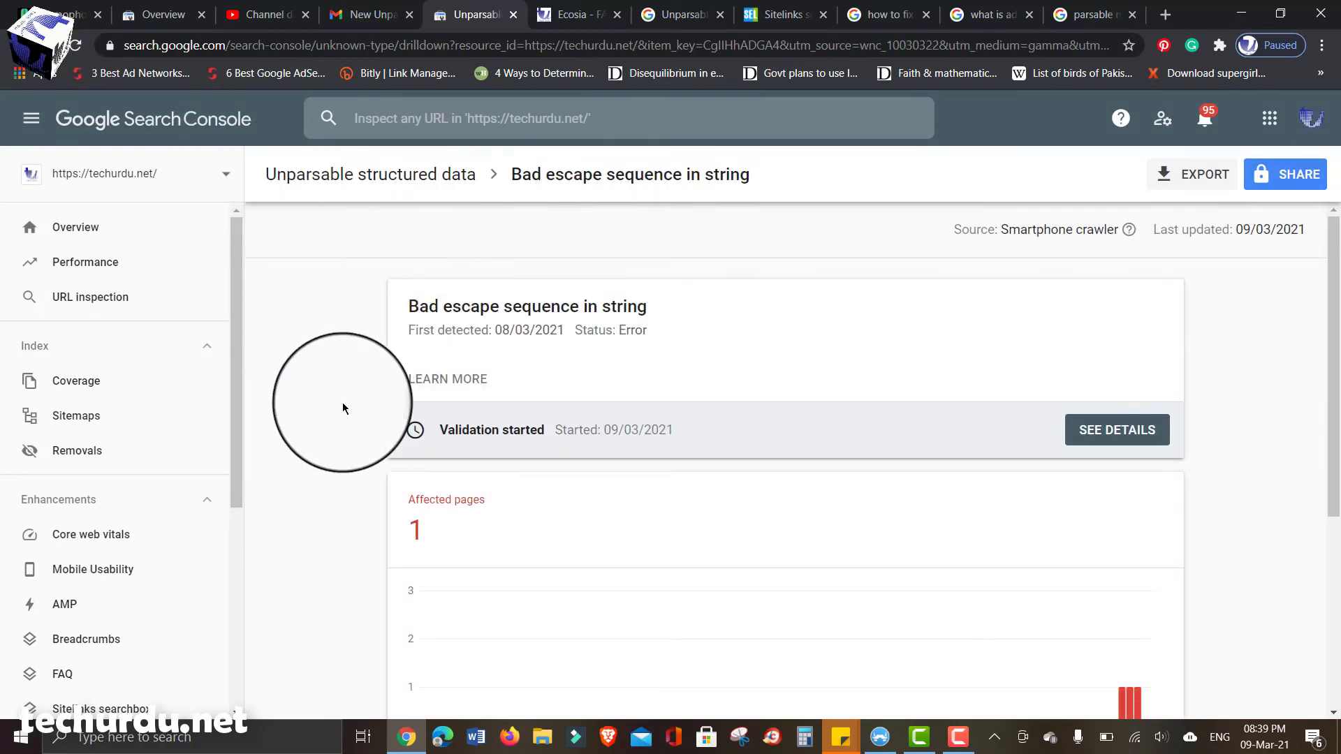
scroll(342, 408, down, 1)
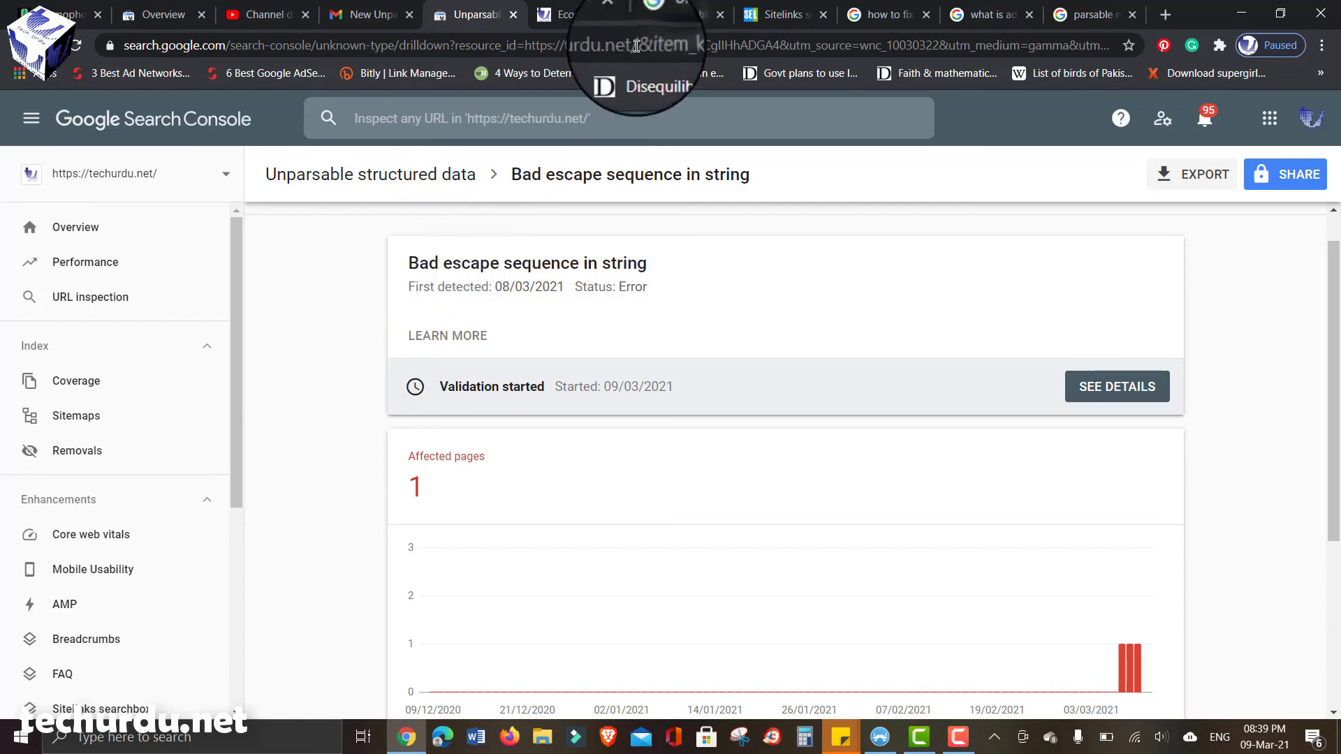
Step: Review the error types table in the Search Console Help article, and return through the Ecosia FAQ page to the issue report
click(668, 12)
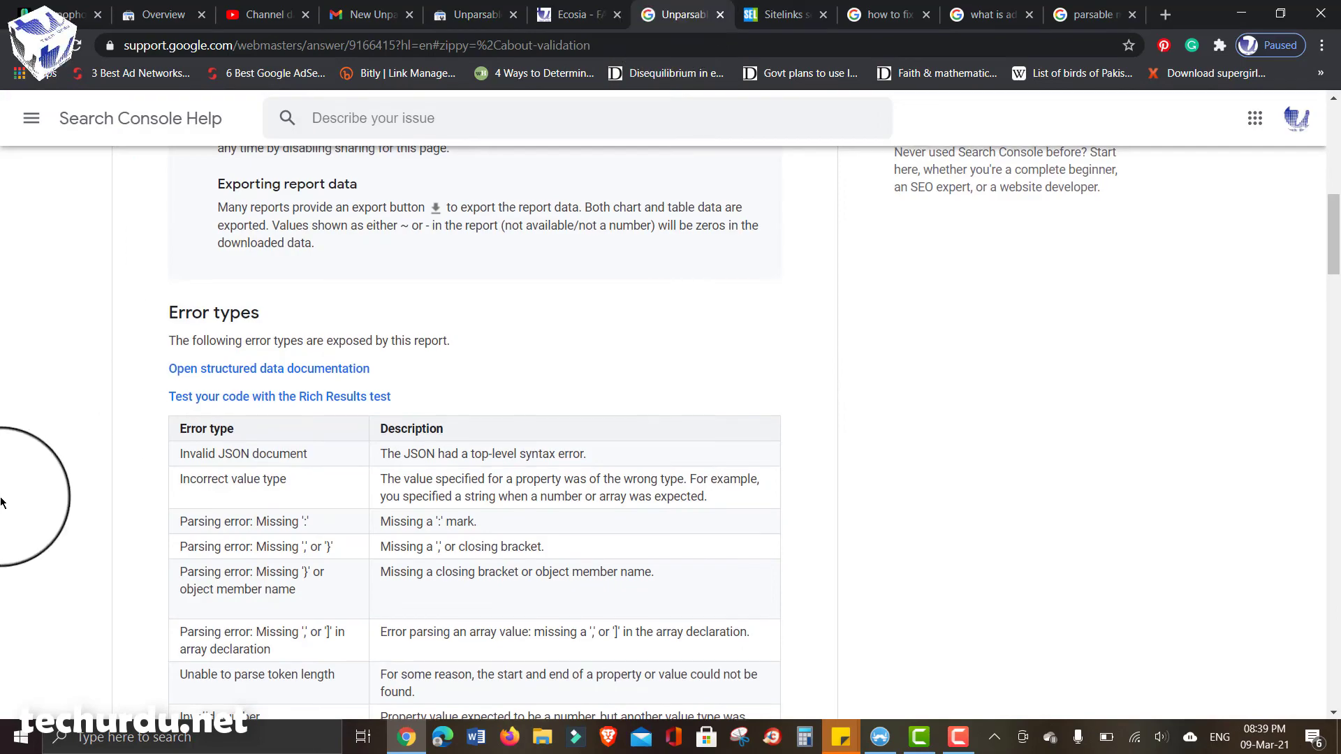
scroll(14, 489, down, 4)
scroll(302, 388, down, 6)
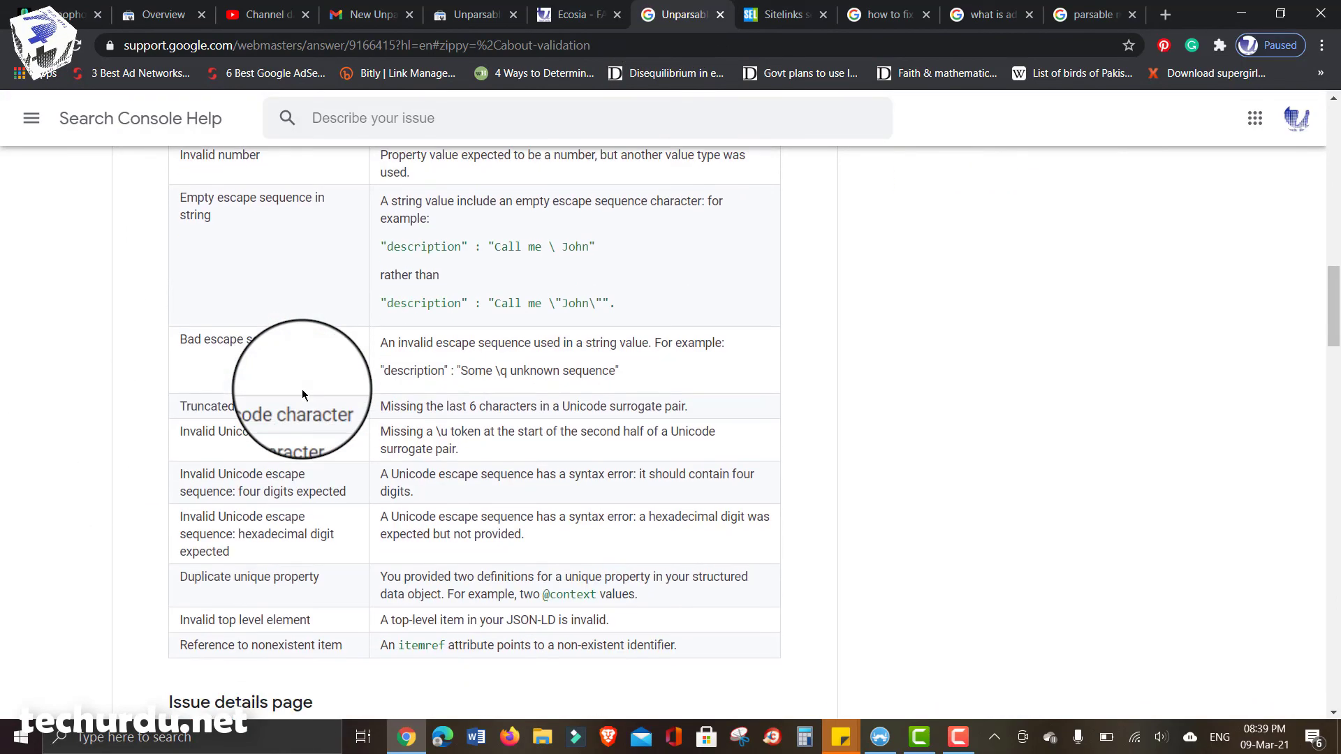
scroll(301, 389, up, 11)
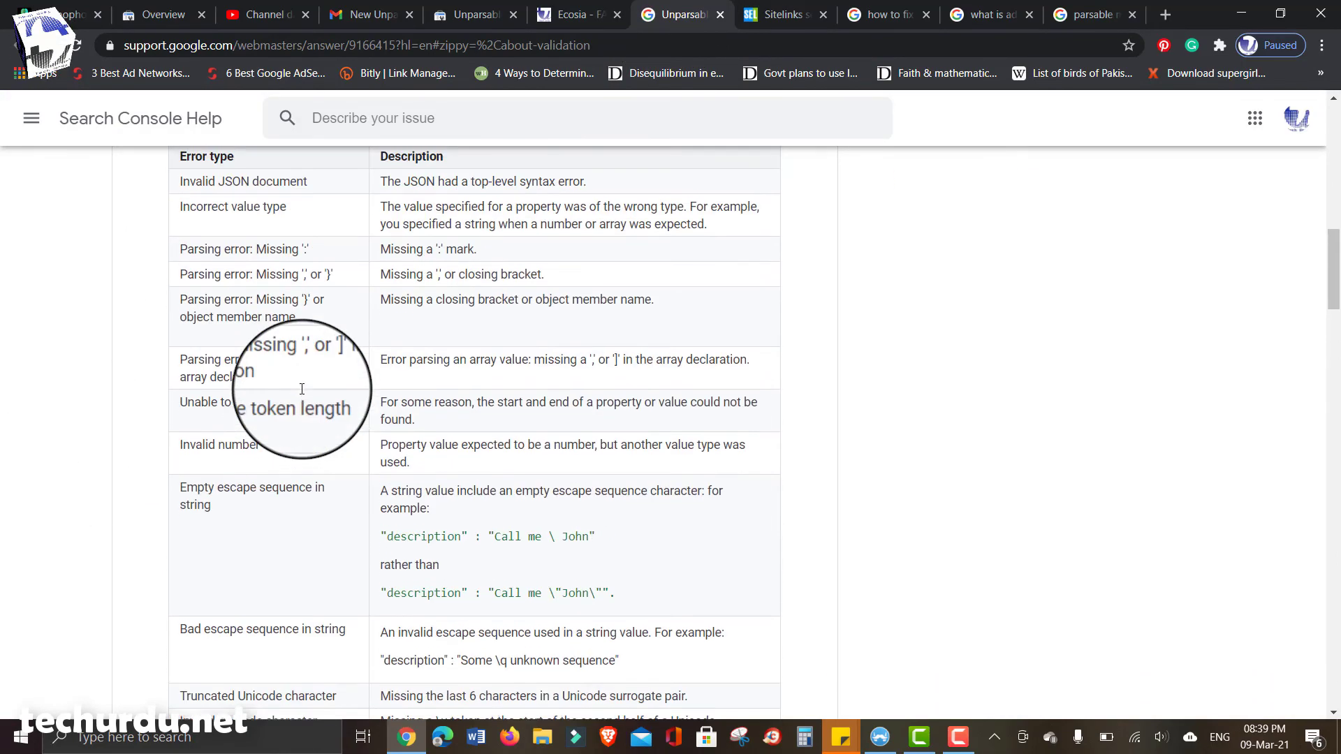
scroll(302, 388, up, 10)
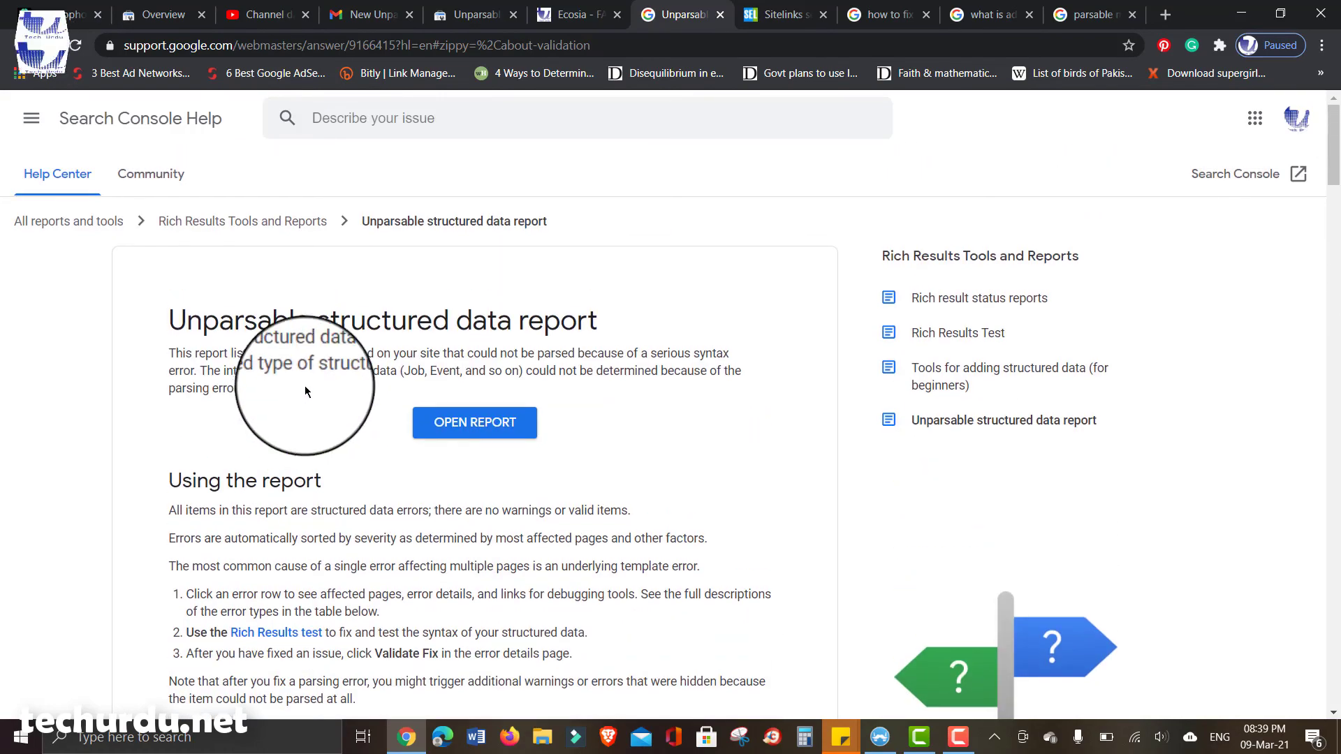
click(569, 6)
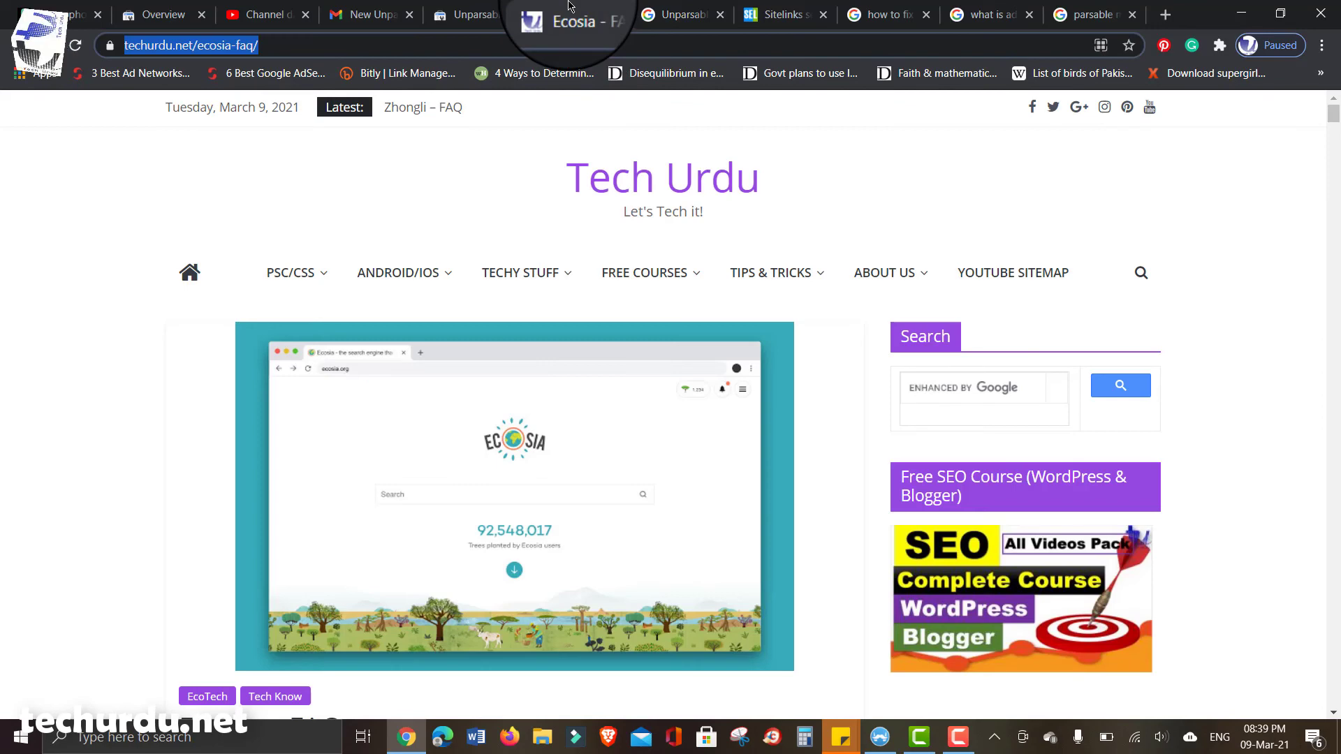
click(469, 14)
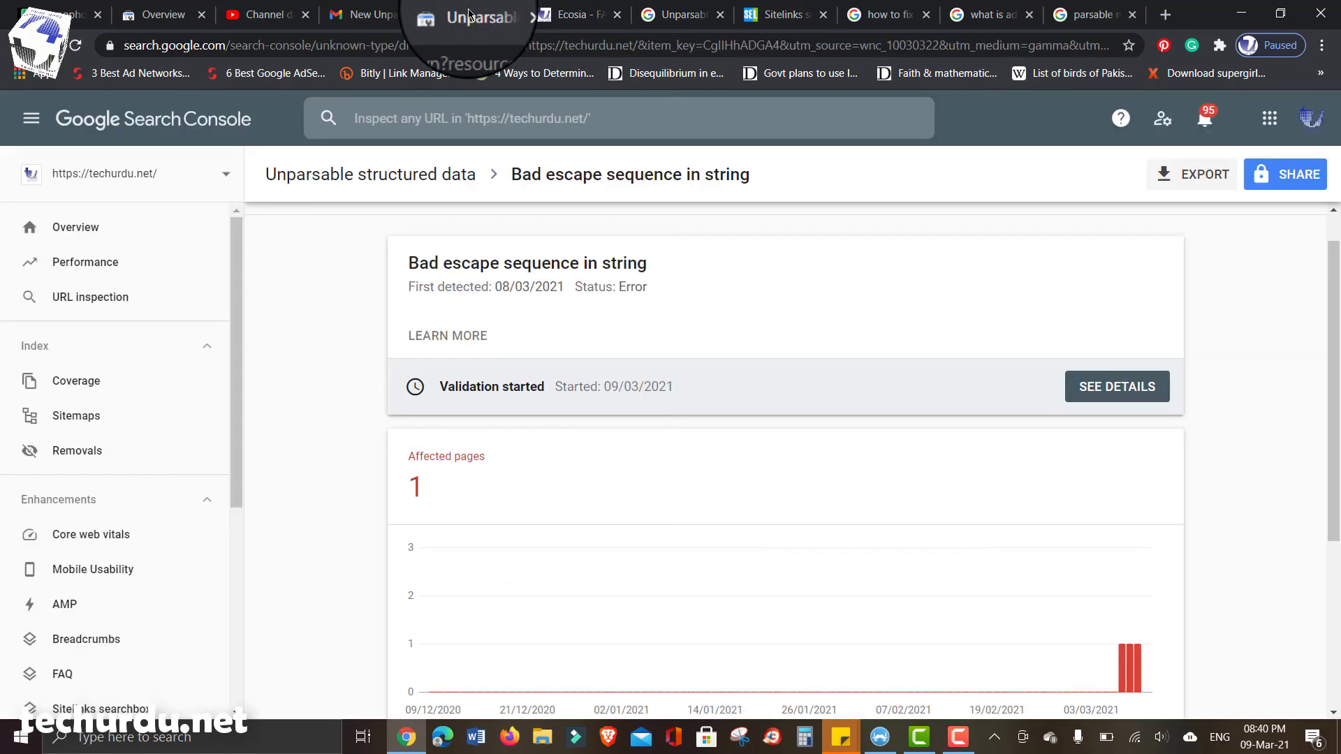